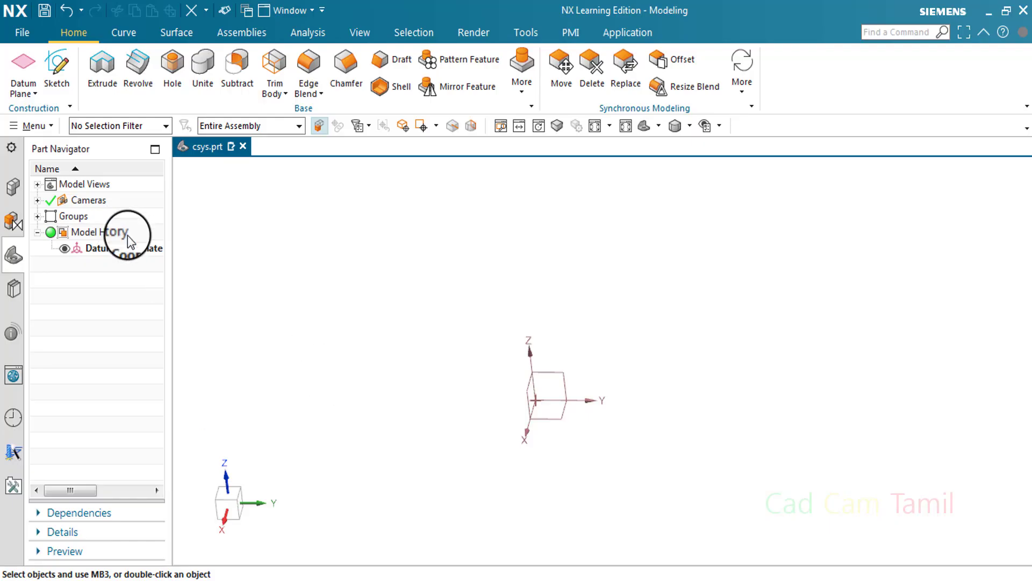
# Step: Show the Construction group's command list with Sketch, Profile, Rectangle and Circle
pyautogui.click(71, 106)
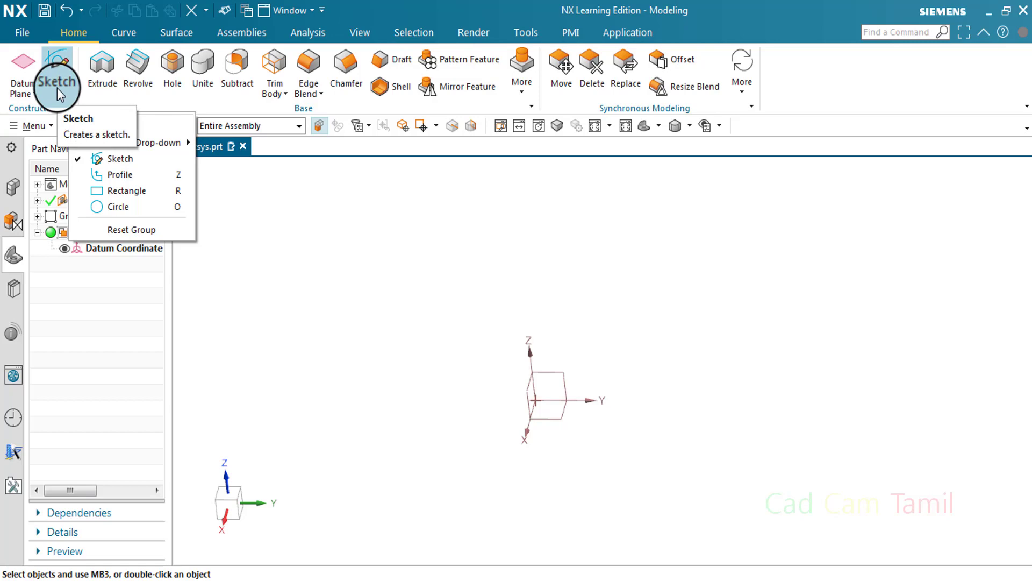
# Step: Create a new sketch on the datum plane using On Plane type with an Inferred plane
pyautogui.click(57, 88)
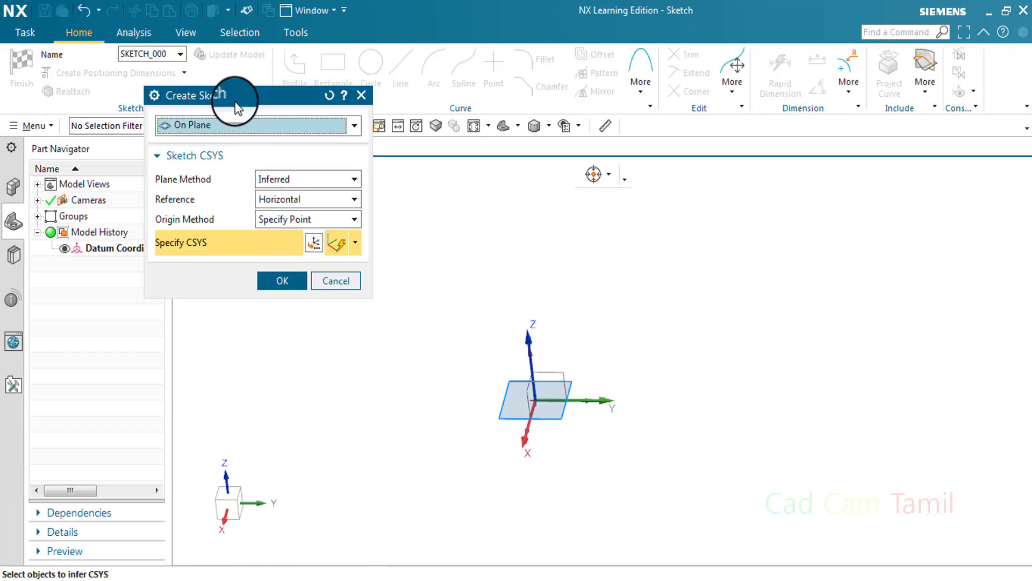
pyautogui.moveTo(237, 97); pyautogui.dragTo(309, 148)
pyautogui.click(328, 178)
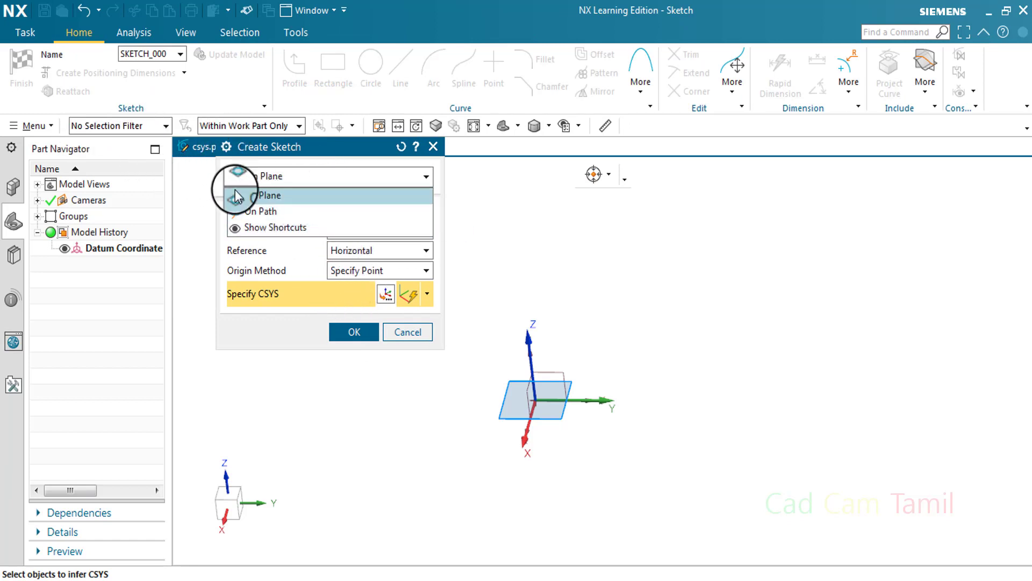
pyautogui.click(315, 182)
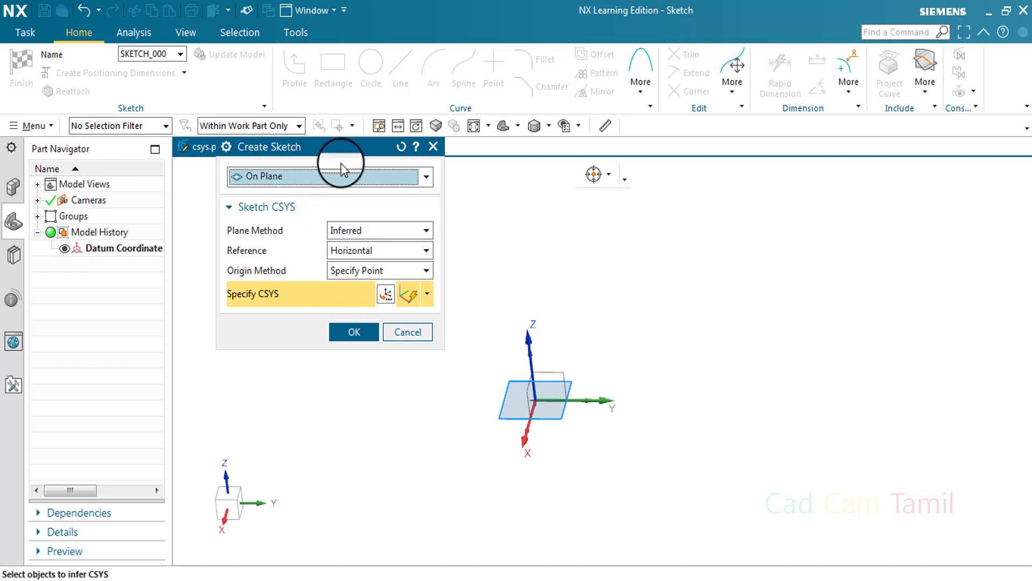
pyautogui.click(354, 333)
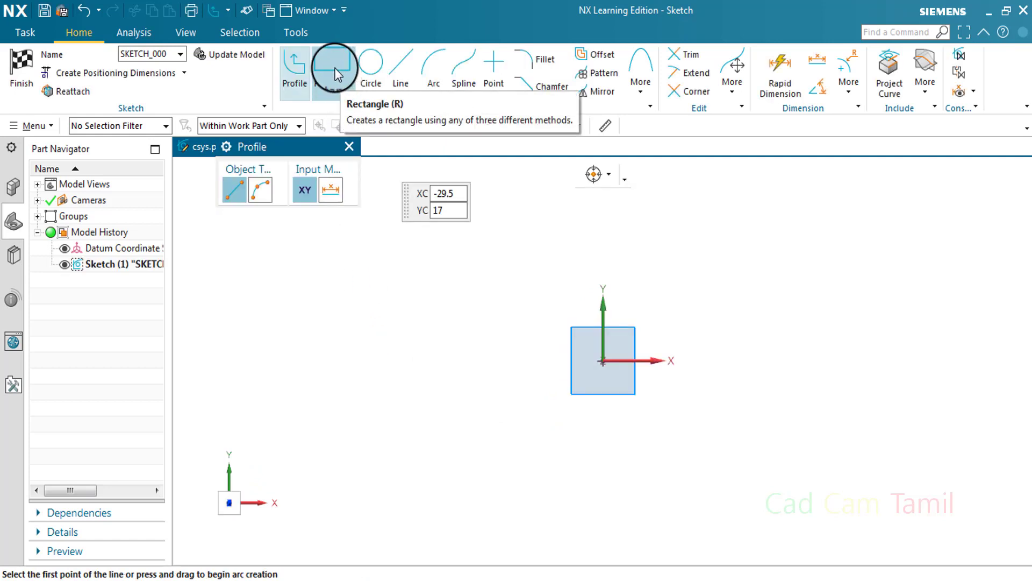
# Step: Draw the outer From Center rectangle centred on the origin
pyautogui.click(334, 68)
pyautogui.click(285, 190)
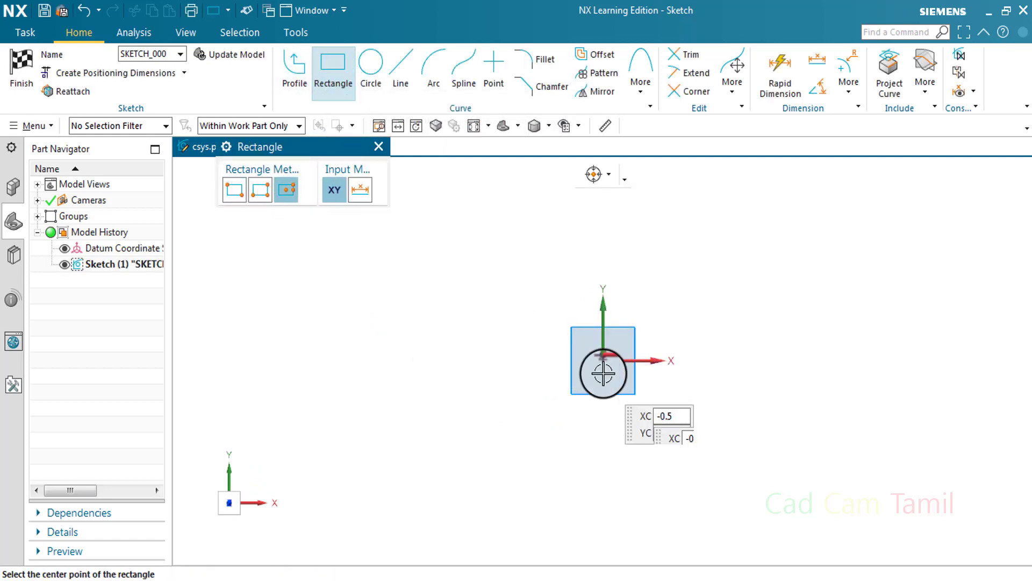
pyautogui.click(603, 360)
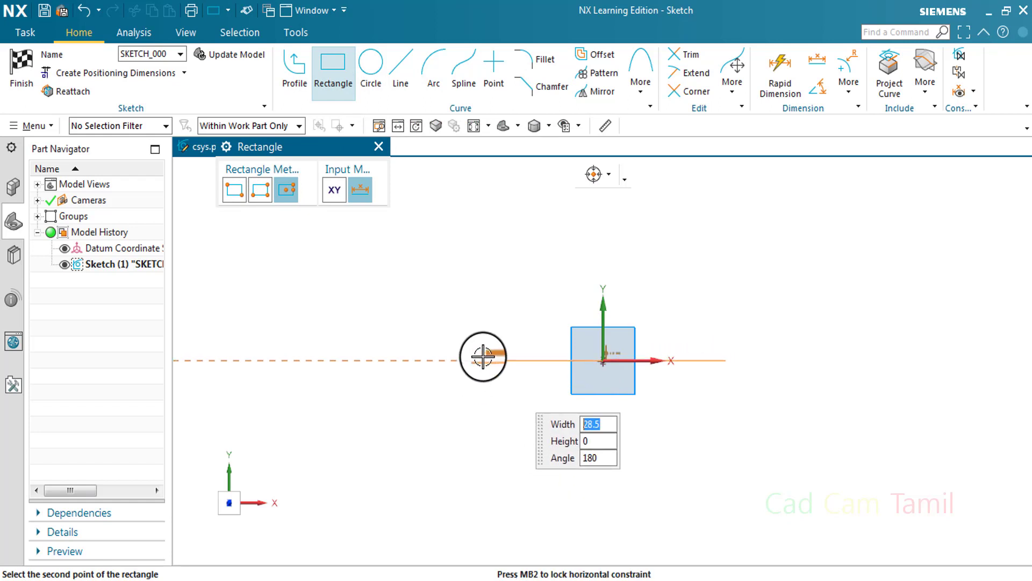
pyautogui.click(479, 359)
pyautogui.click(486, 450)
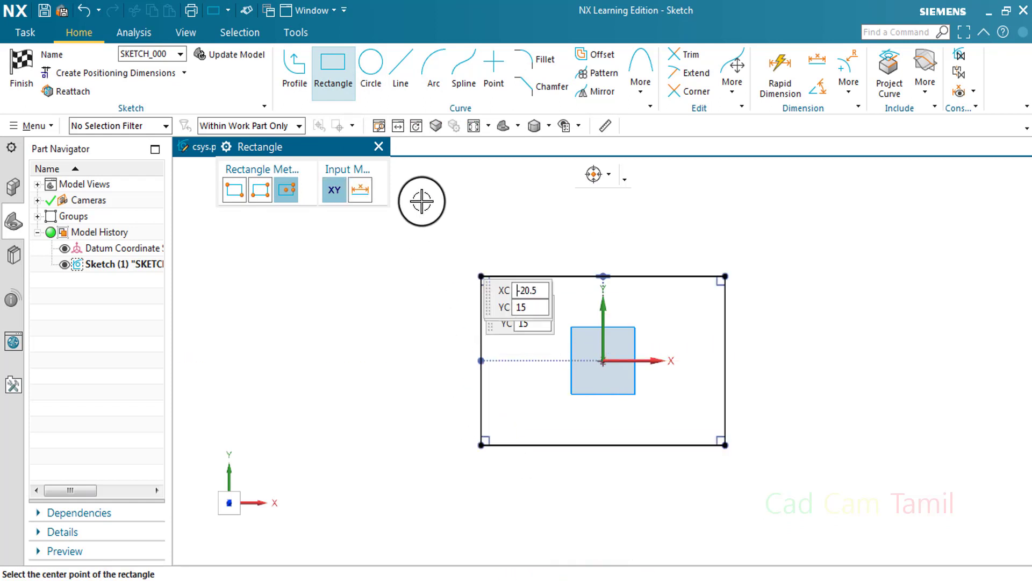
pyautogui.click(379, 146)
# Step: Draw a 22 by 14 inner center rectangle at the origin and finish the sketch
pyautogui.click(333, 68)
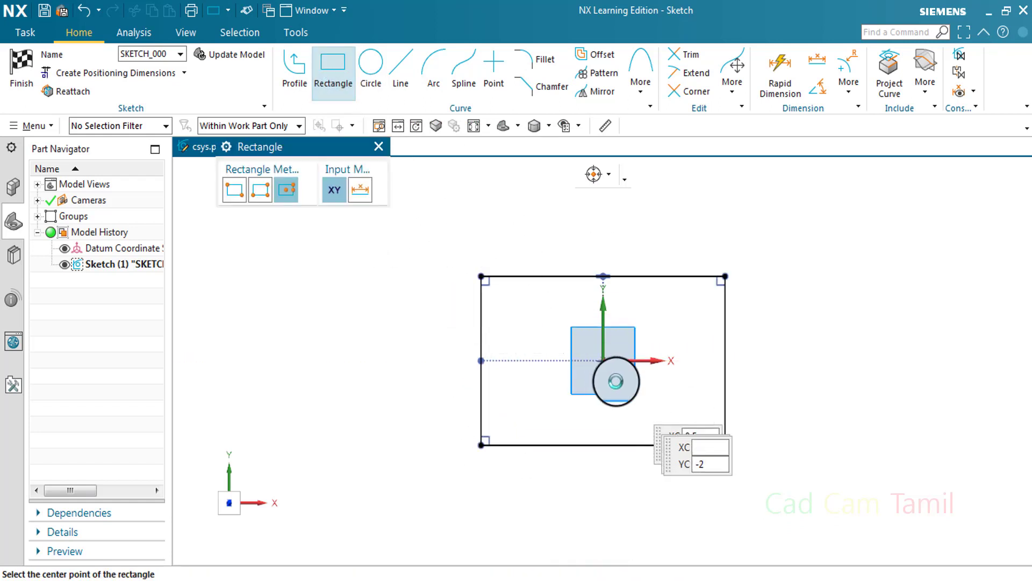
pyautogui.click(603, 361)
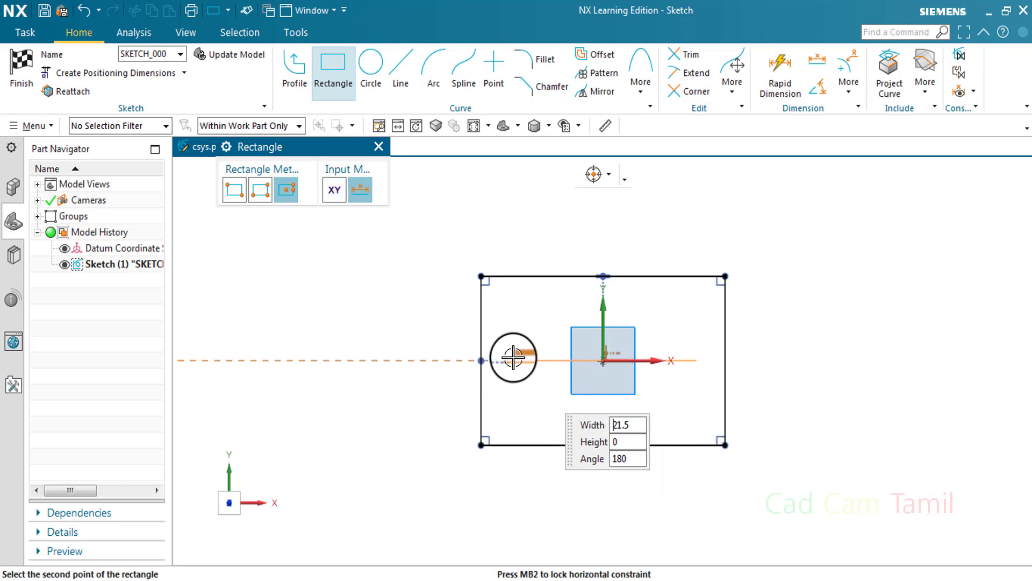
pyautogui.click(510, 360)
pyautogui.click(497, 430)
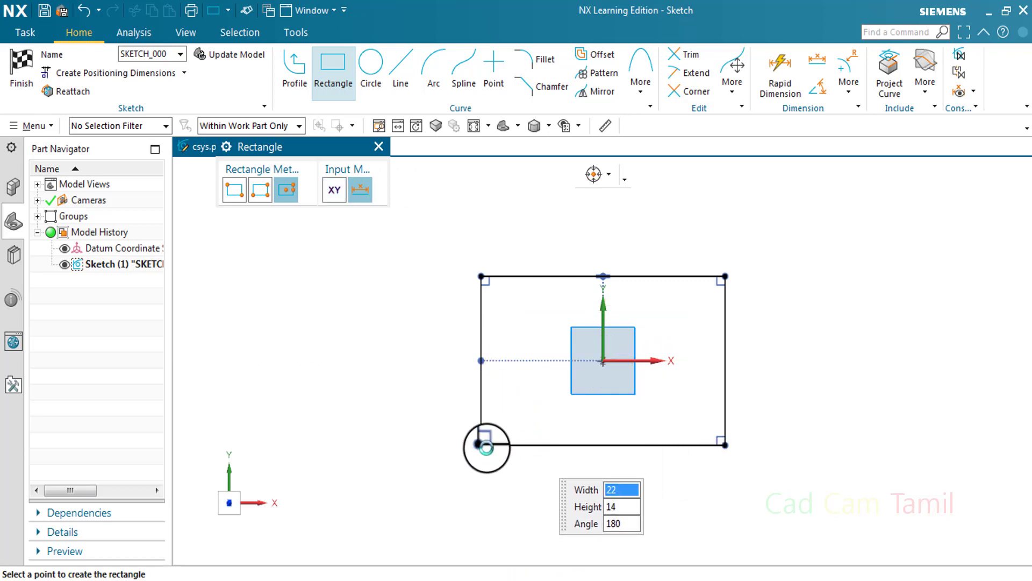
pyautogui.click(378, 147)
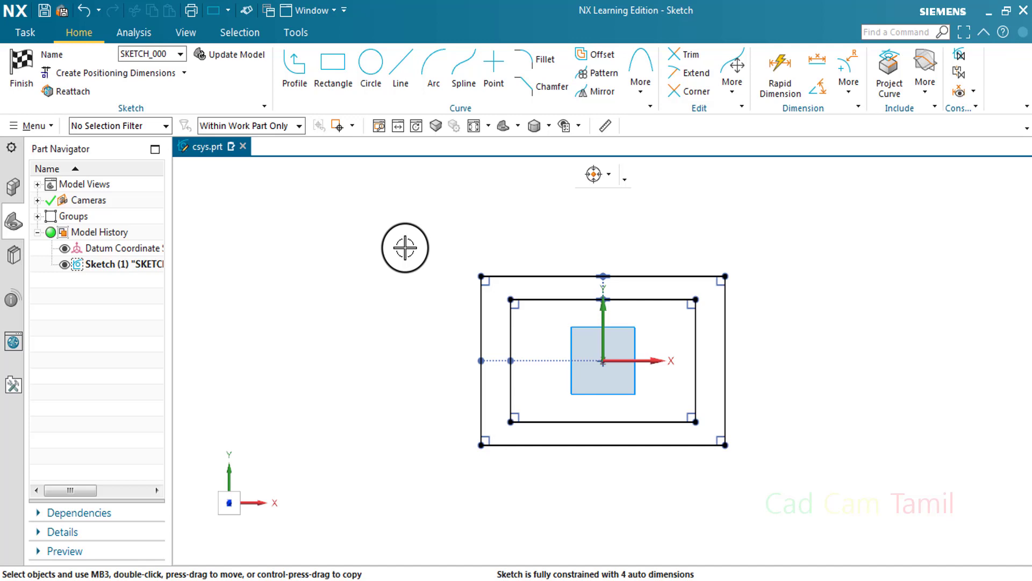
pyautogui.click(21, 64)
# Step: Extrude both SKETCH_000 rectangles to an 11 mm end distance, creating Extrude (2)
pyautogui.click(114, 69)
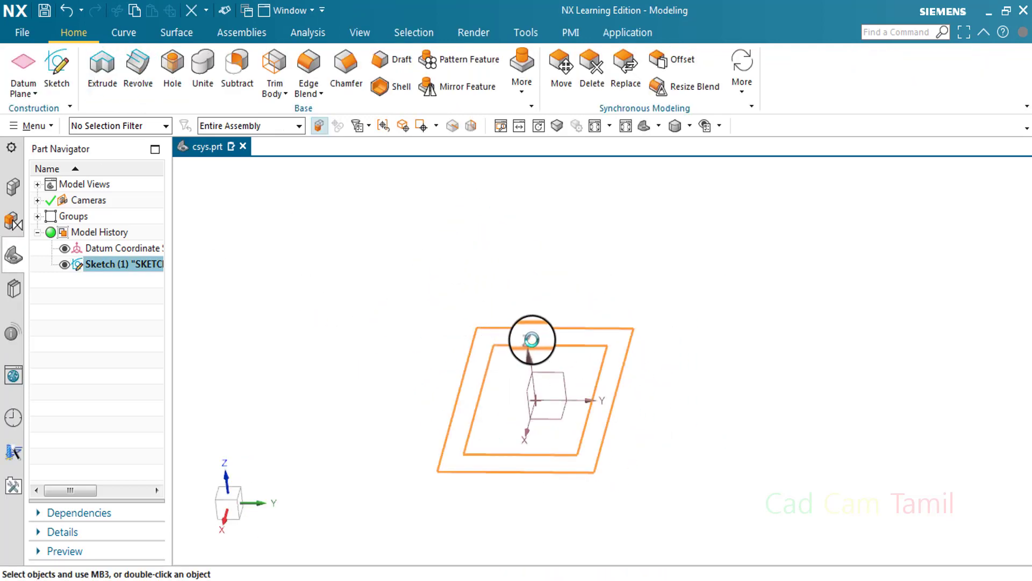
pyautogui.click(557, 349)
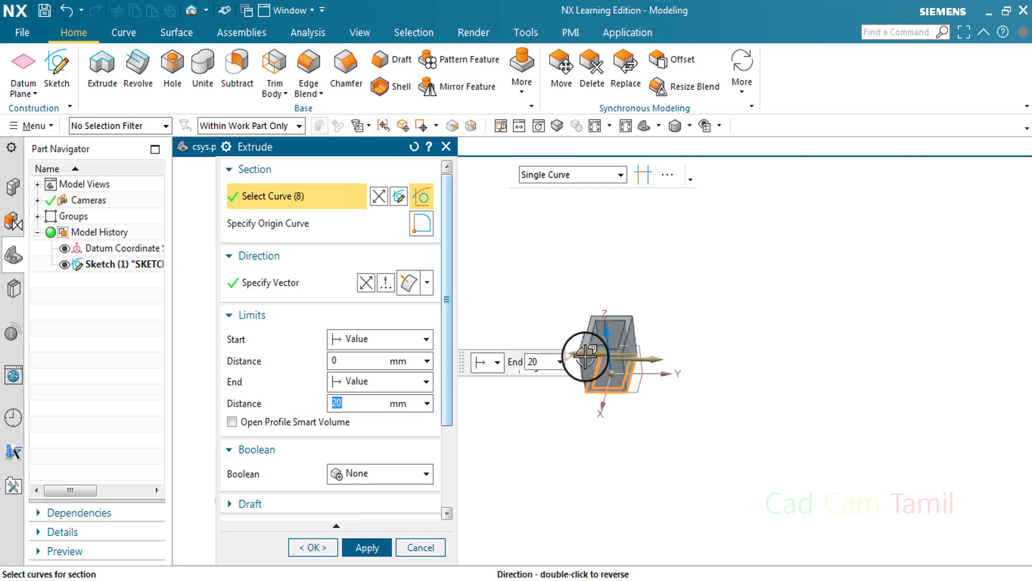
pyautogui.moveTo(585, 355); pyautogui.dragTo(648, 337, button='middle')
pyautogui.moveTo(557, 425); pyautogui.dragTo(594, 426, button='middle')
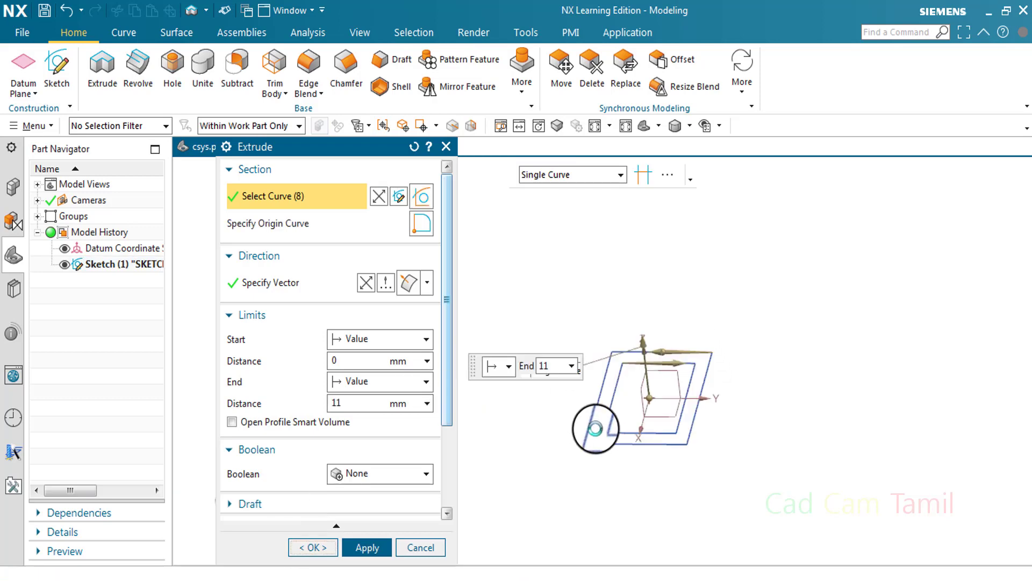
pyautogui.middleClick(594, 426)
pyautogui.scroll(3, 731, 382)
pyautogui.moveTo(730, 385)
pyautogui.mouseDown(button='middle')
pyautogui.moveTo(752, 424)
pyautogui.moveTo(745, 396)
pyautogui.moveTo(699, 398)
pyautogui.mouseUp(button='middle')
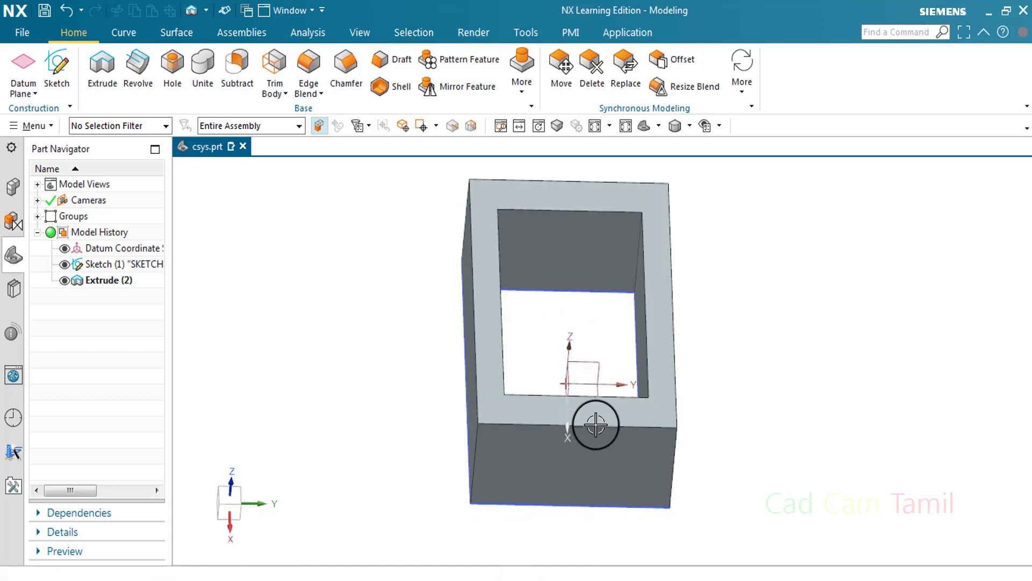
pyautogui.click(607, 228)
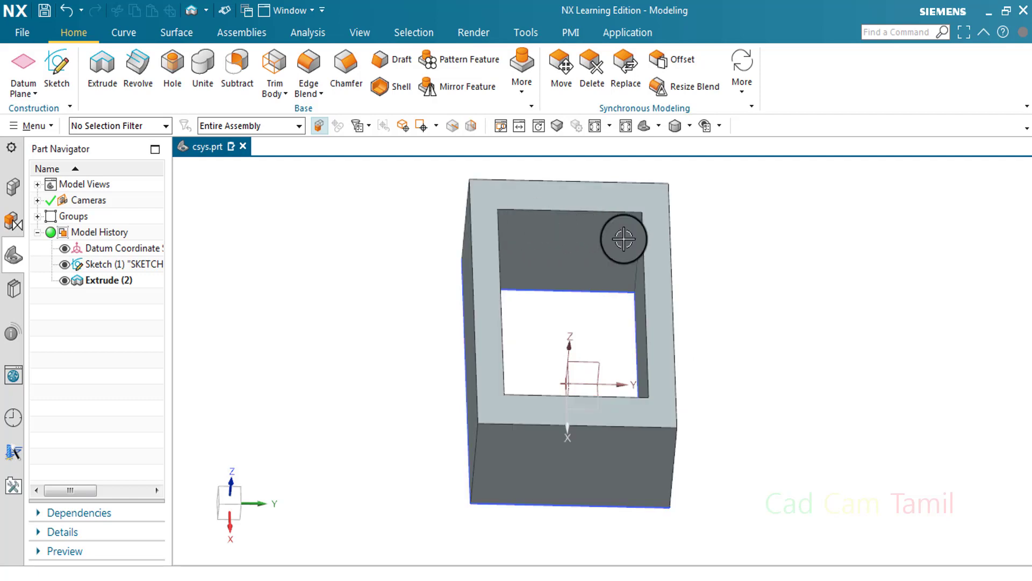
pyautogui.moveTo(747, 417)
pyautogui.mouseDown(button='middle')
pyautogui.moveTo(682, 394)
pyautogui.moveTo(729, 434)
pyautogui.moveTo(721, 412)
pyautogui.moveTo(717, 422)
pyautogui.mouseUp(button='middle')
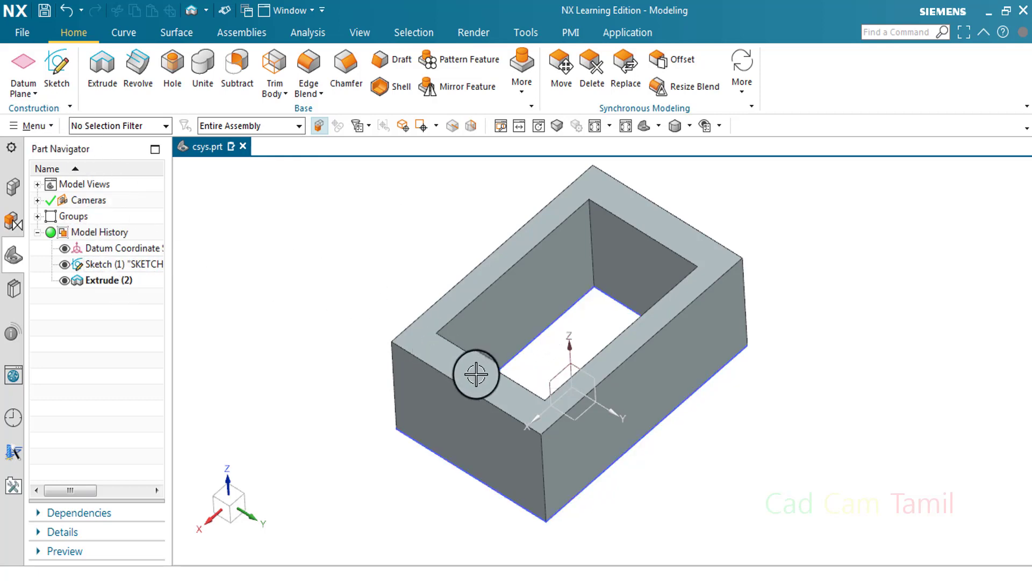
pyautogui.scroll(-1, 335, 386)
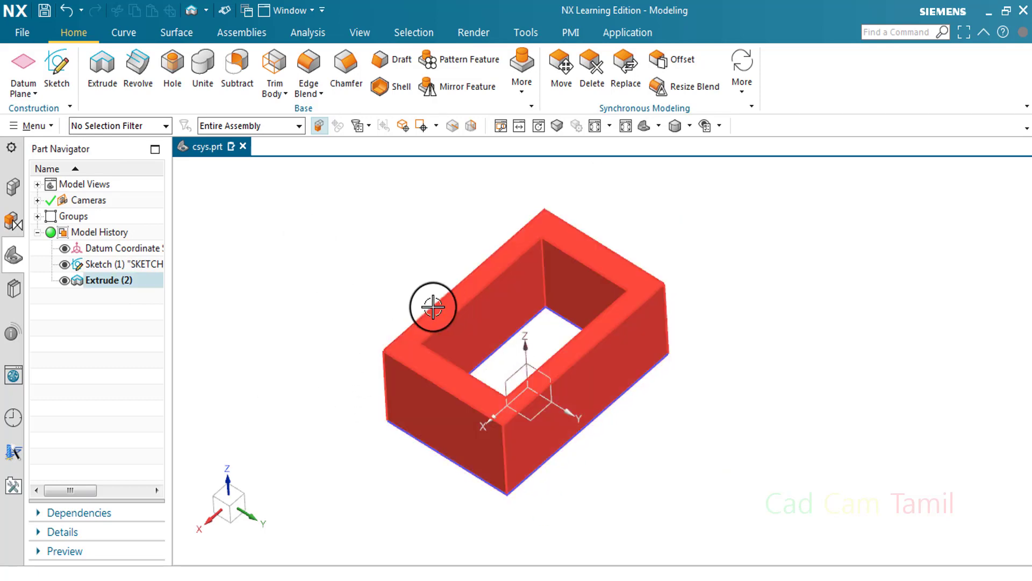
pyautogui.scroll(2, 322, 344)
pyautogui.scroll(-2, 322, 344)
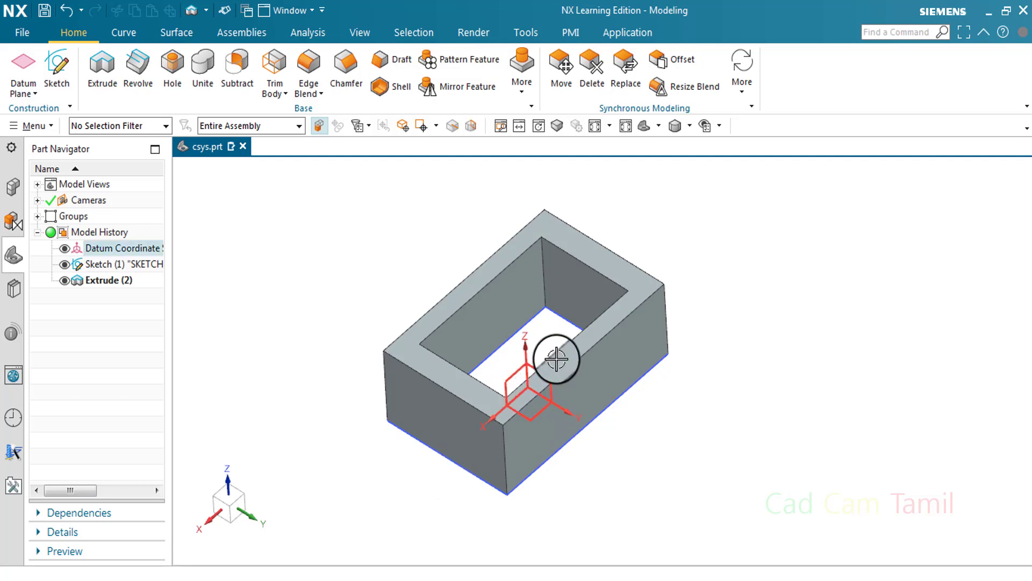
pyautogui.click(568, 317)
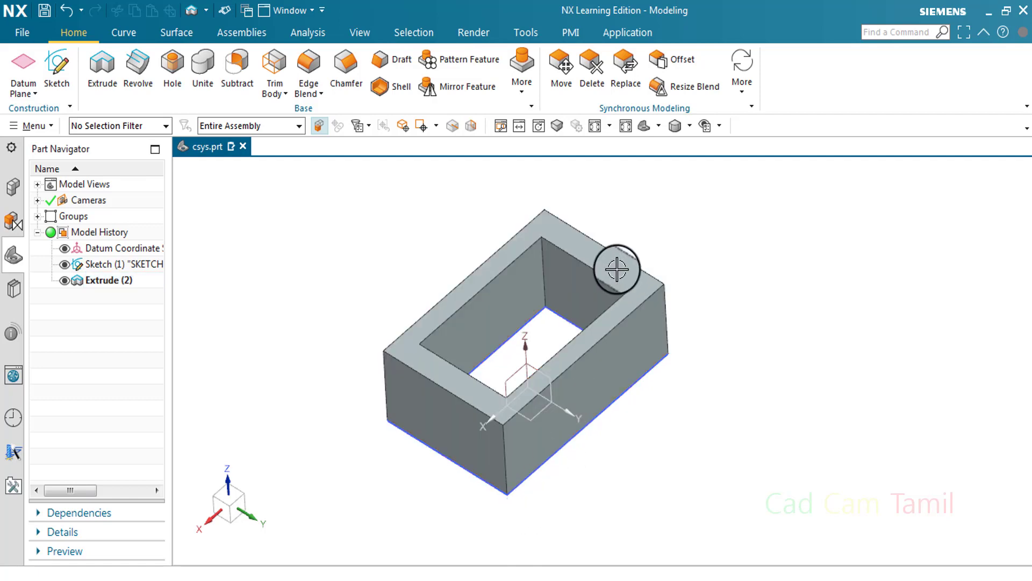
pyautogui.click(667, 369)
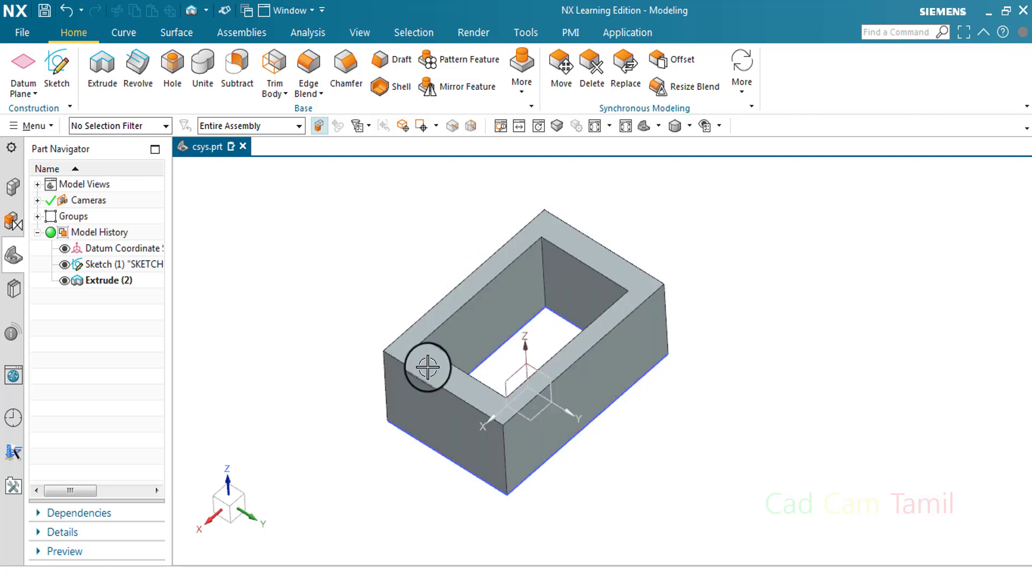
# Step: Edit Sketch (1) from the Part Navigator and orbit to view it on the frame
pyautogui.doubleClick(154, 268)
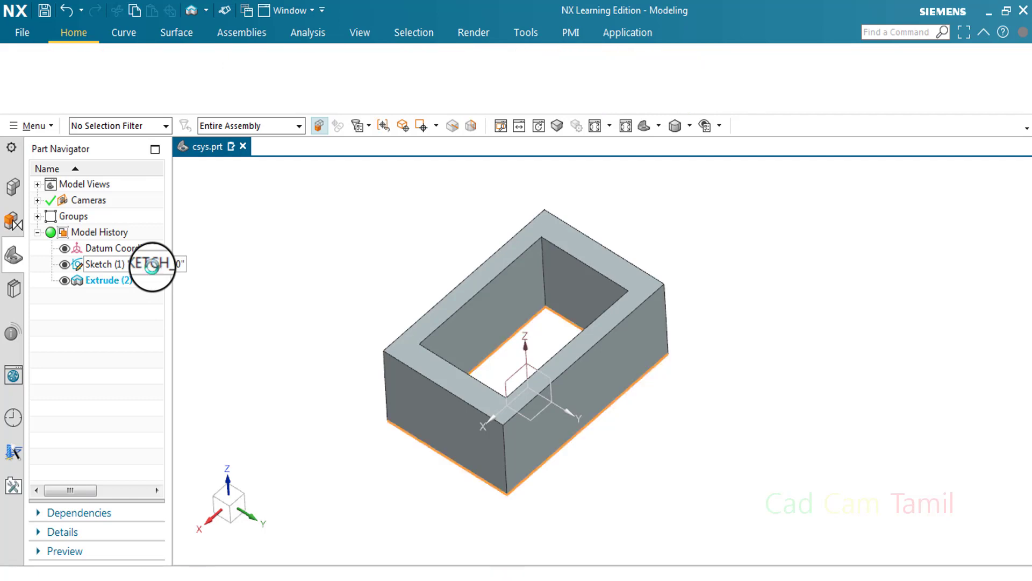
pyautogui.scroll(-2, 325, 397)
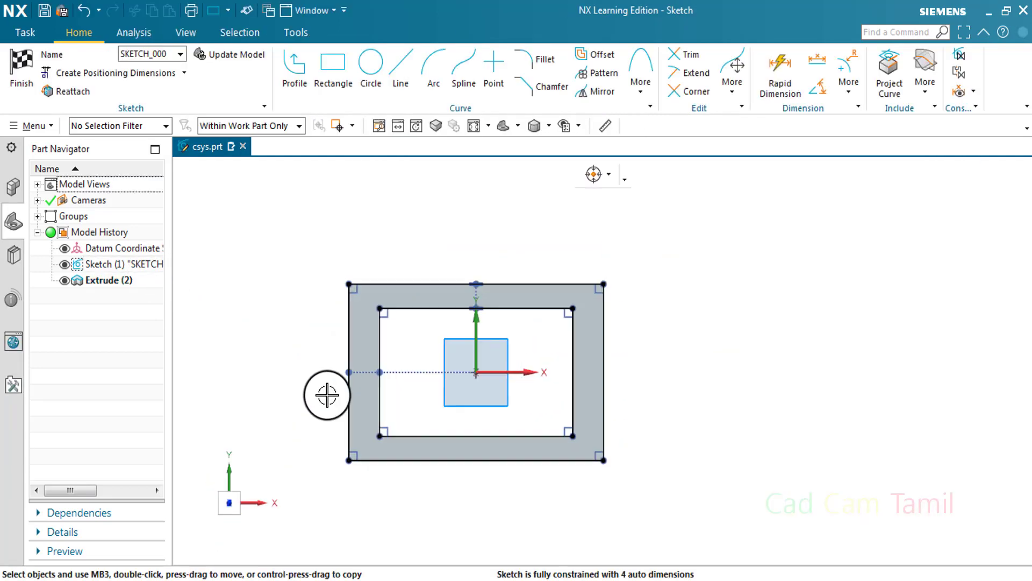
pyautogui.moveTo(288, 401)
pyautogui.mouseDown(button='middle')
pyautogui.moveTo(284, 353)
pyautogui.moveTo(267, 365)
pyautogui.moveTo(276, 364)
pyautogui.moveTo(276, 381)
pyautogui.moveTo(265, 376)
pyautogui.mouseUp(button='middle')
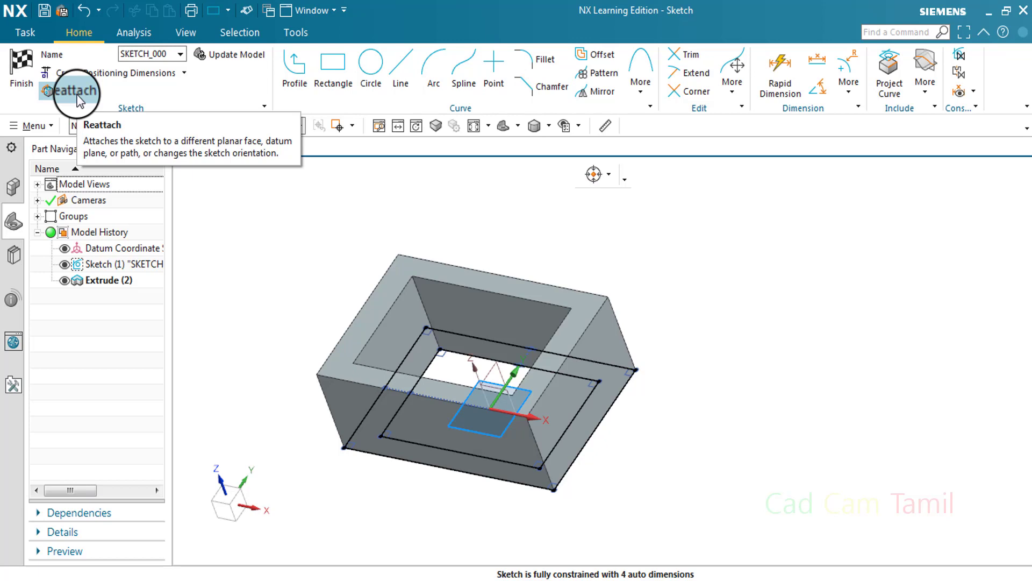
# Step: Start Reattach Sketch, keep the On Plane type, and expand the Orientation and Origin settings
pyautogui.click(79, 97)
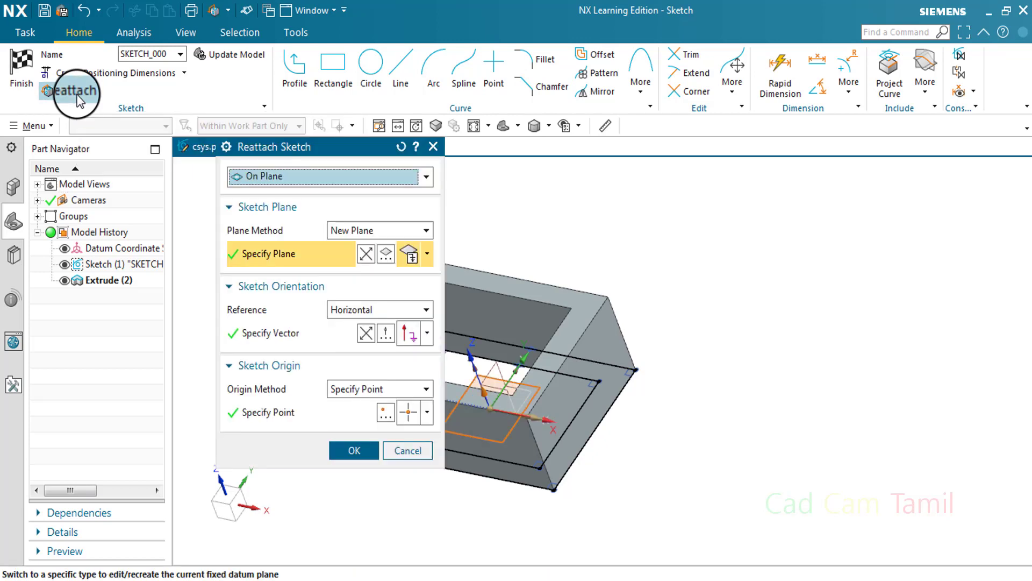
pyautogui.click(300, 207)
pyautogui.click(286, 173)
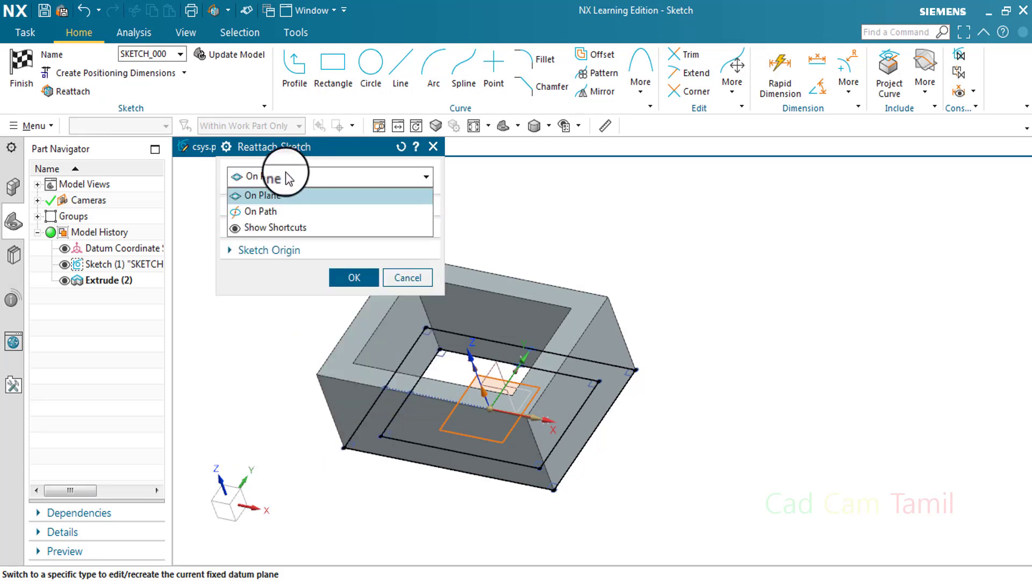
pyautogui.moveTo(288, 150); pyautogui.dragTo(273, 197)
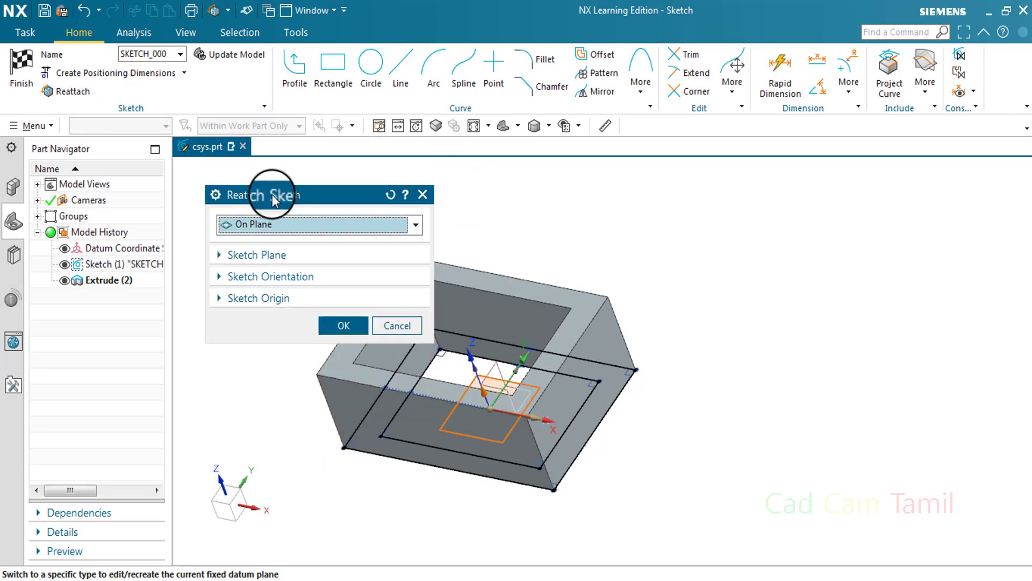
pyautogui.click(305, 230)
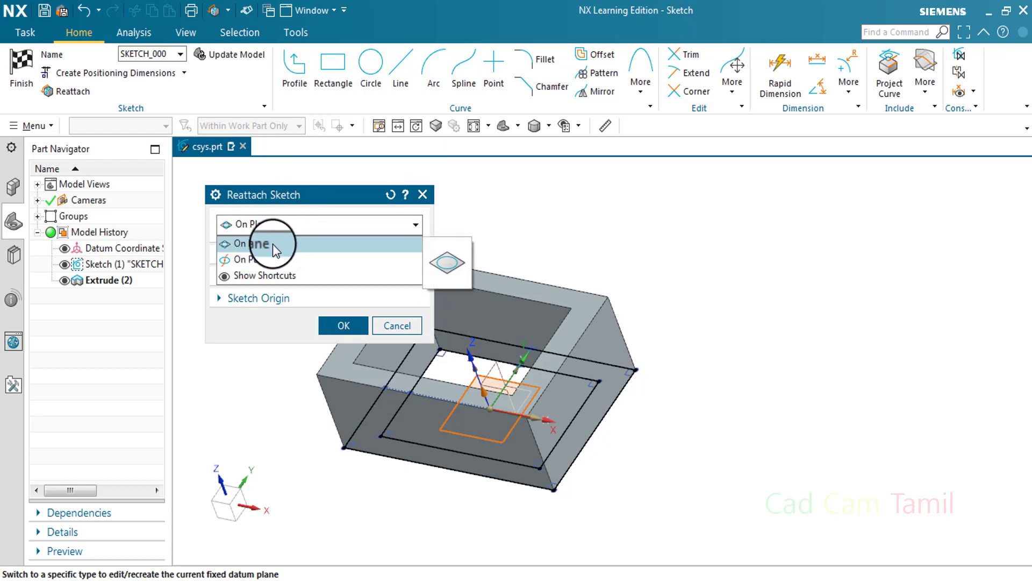
pyautogui.click(273, 243)
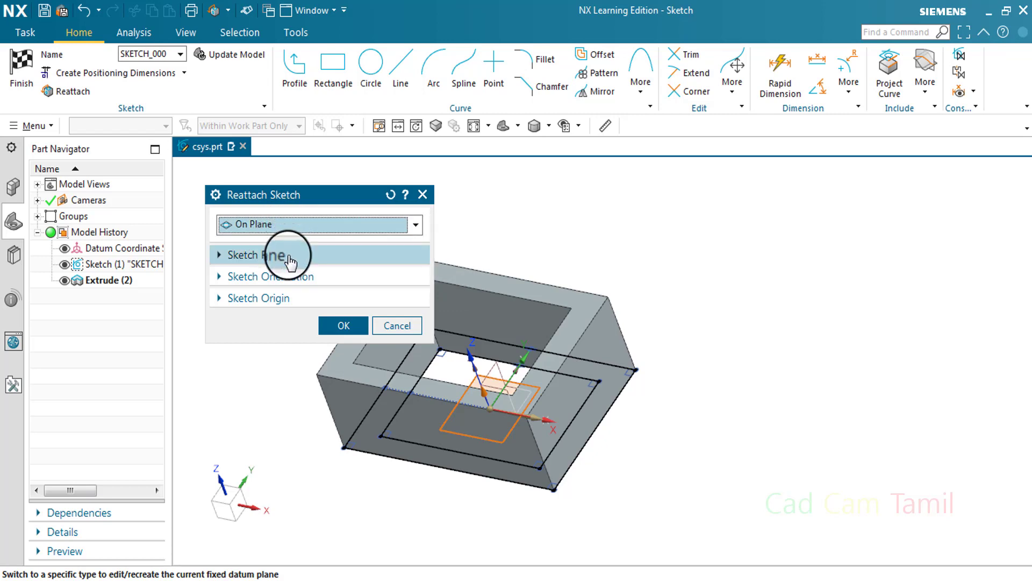
pyautogui.click(287, 254)
pyautogui.click(272, 334)
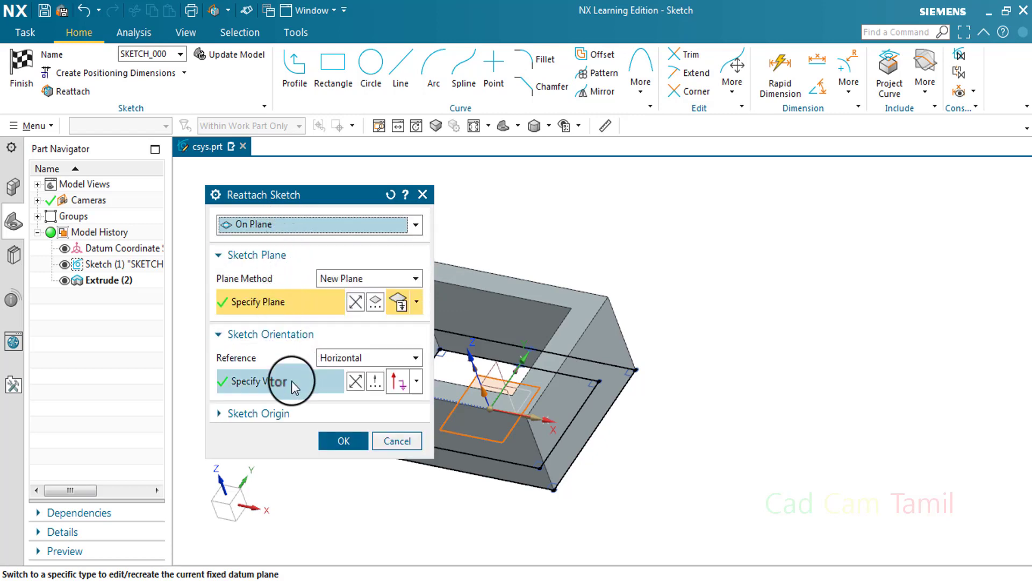
pyautogui.click(280, 413)
# Step: Set Plane Method to Inferred and reattach the sketch to the XZ datum plane
pyautogui.scroll(-2, 697, 277)
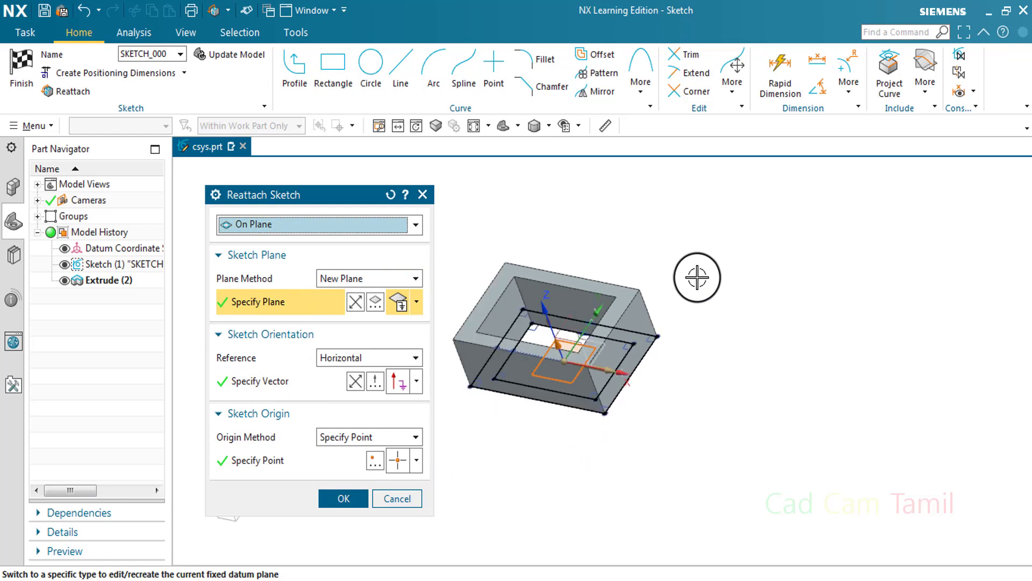
pyautogui.click(369, 278)
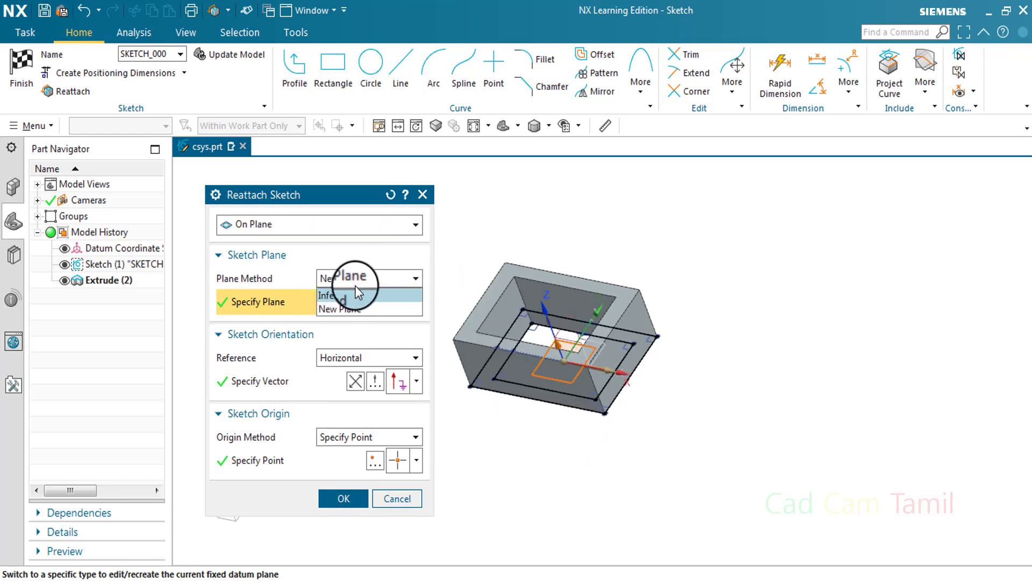
pyautogui.click(344, 298)
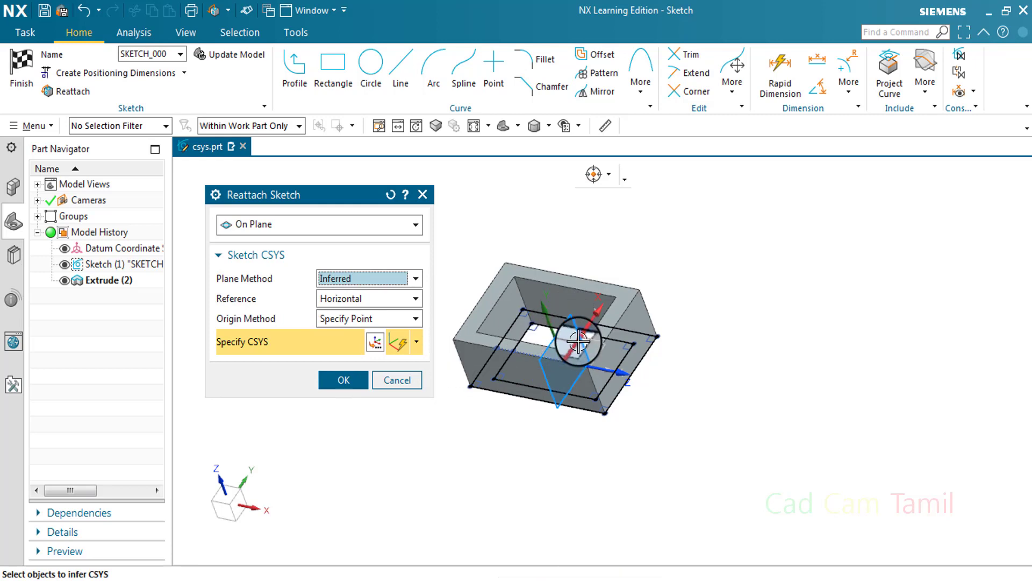
pyautogui.scroll(-1, 571, 337)
pyautogui.click(571, 337)
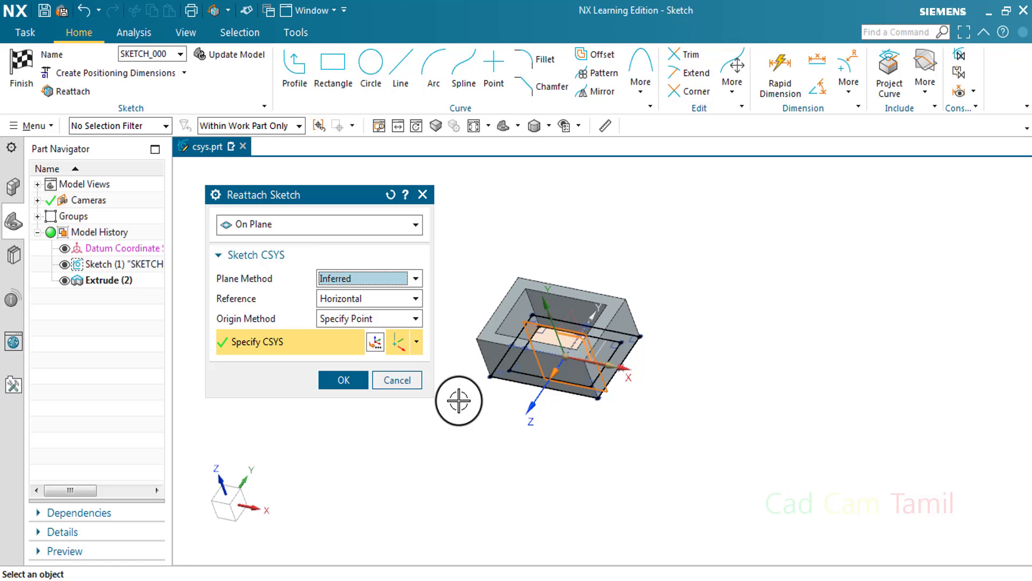
pyautogui.click(347, 382)
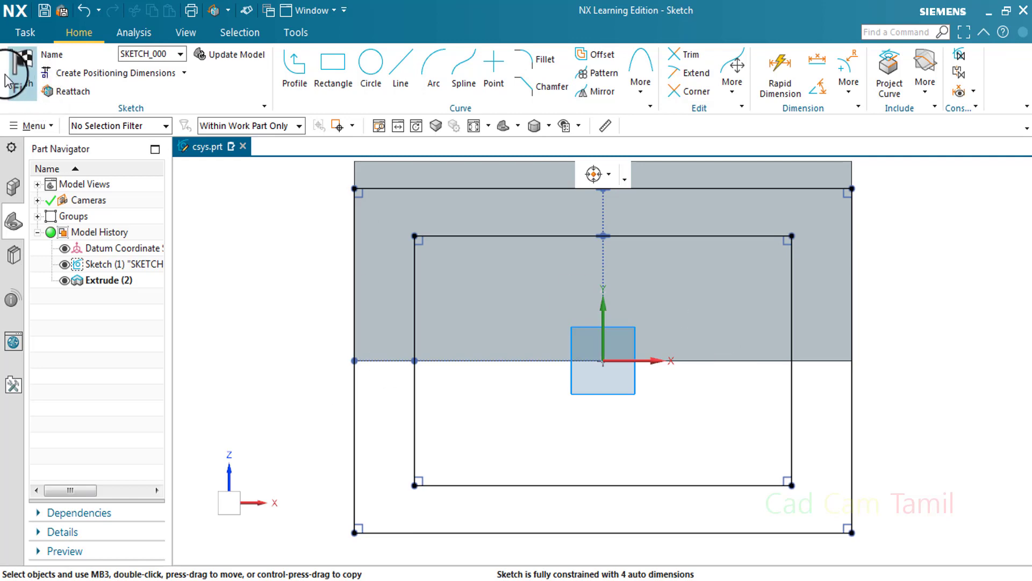
# Step: Exit the sketch and orbit to view the frame standing upright
pyautogui.click(21, 67)
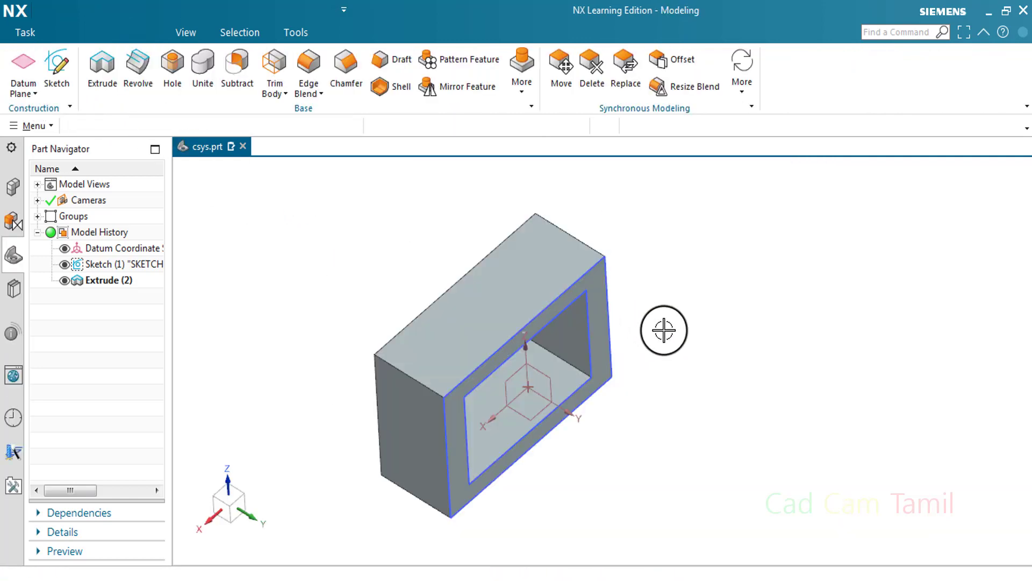
pyautogui.moveTo(665, 330)
pyautogui.mouseDown(button='middle')
pyautogui.moveTo(738, 329)
pyautogui.moveTo(743, 318)
pyautogui.moveTo(659, 304)
pyautogui.moveTo(711, 294)
pyautogui.moveTo(696, 311)
pyautogui.moveTo(715, 305)
pyautogui.moveTo(684, 295)
pyautogui.moveTo(673, 313)
pyautogui.moveTo(668, 301)
pyautogui.mouseUp(button='middle')
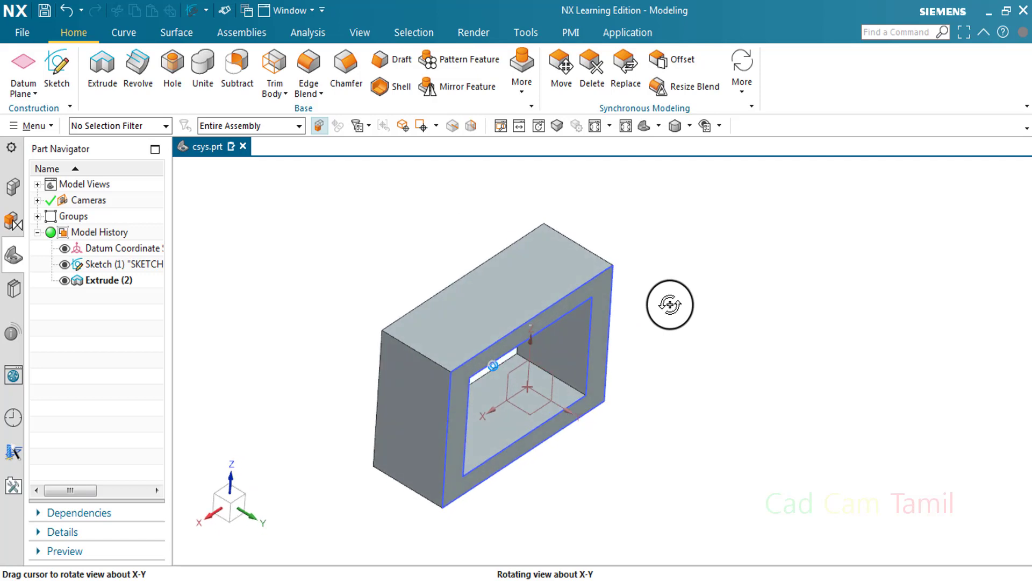
# Step: Create SKETCH_001 on the frame's top face containing a single circle
pyautogui.click(53, 84)
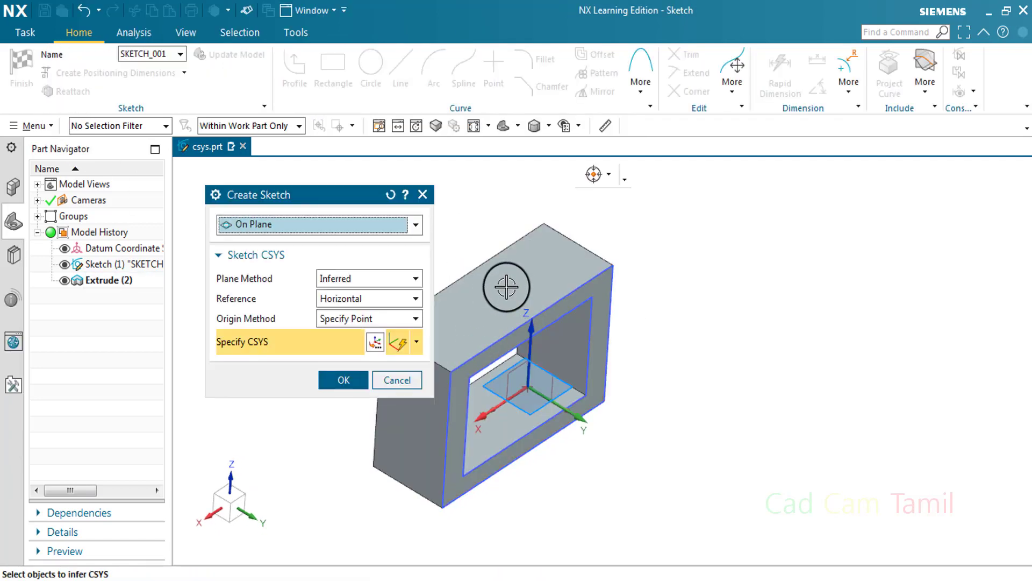
pyautogui.click(347, 378)
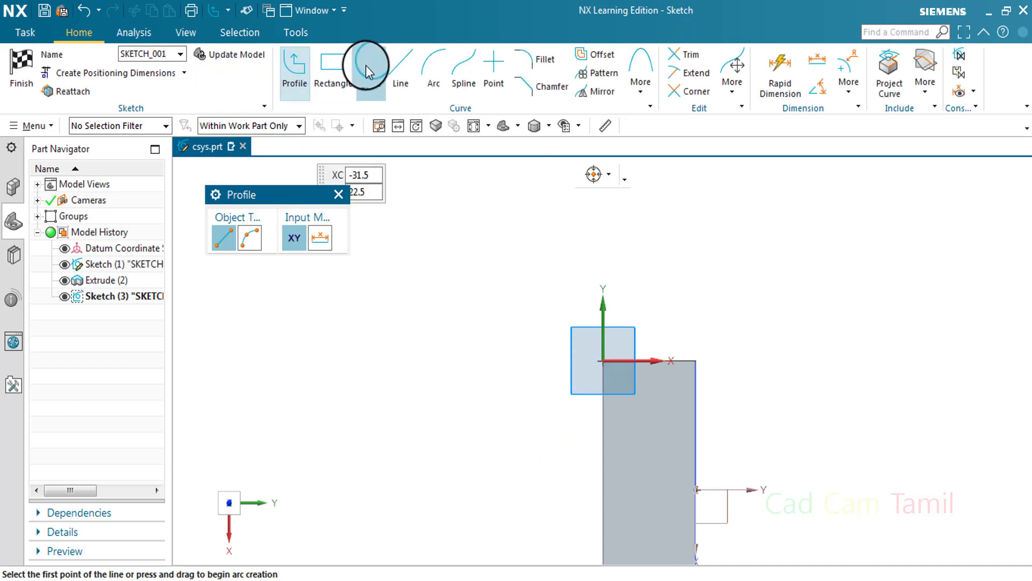
pyautogui.click(366, 65)
pyautogui.click(650, 451)
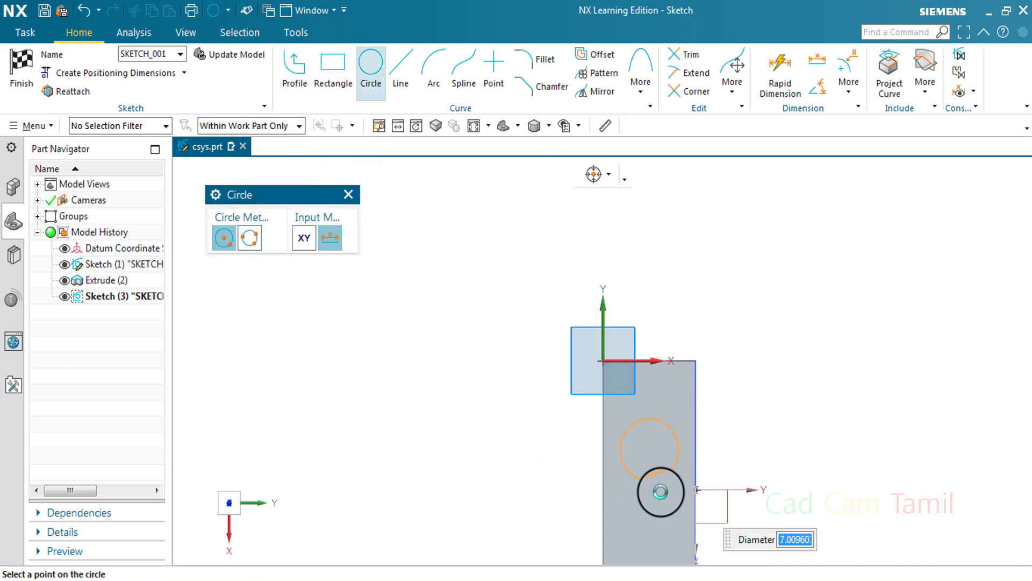
pyautogui.click(652, 479)
pyautogui.press('Escape')
pyautogui.click(35, 73)
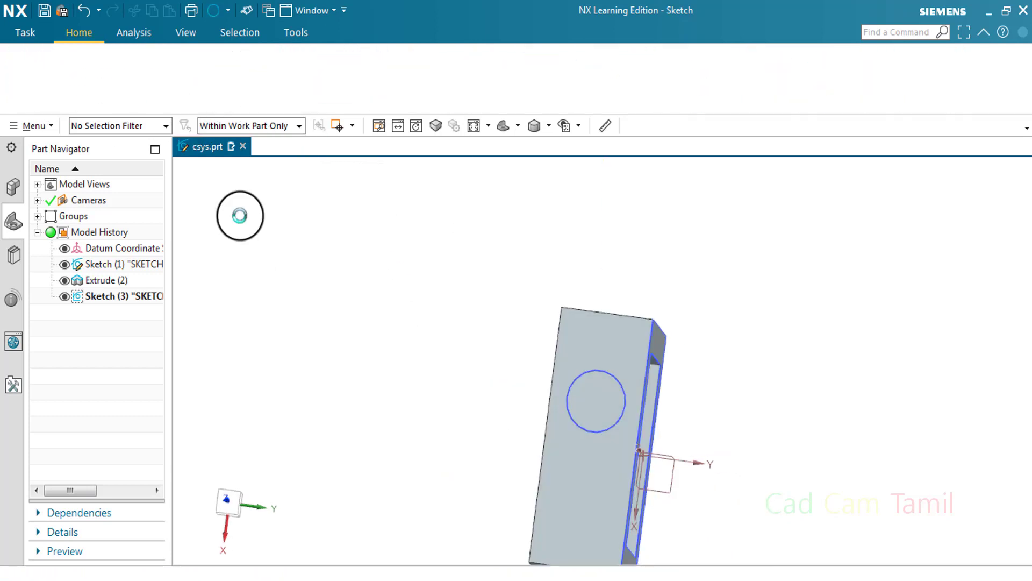
# Step: Extrude the SKETCH_001 circle 11 mm into a cylinder, creating Extrude (4)
pyautogui.click(107, 63)
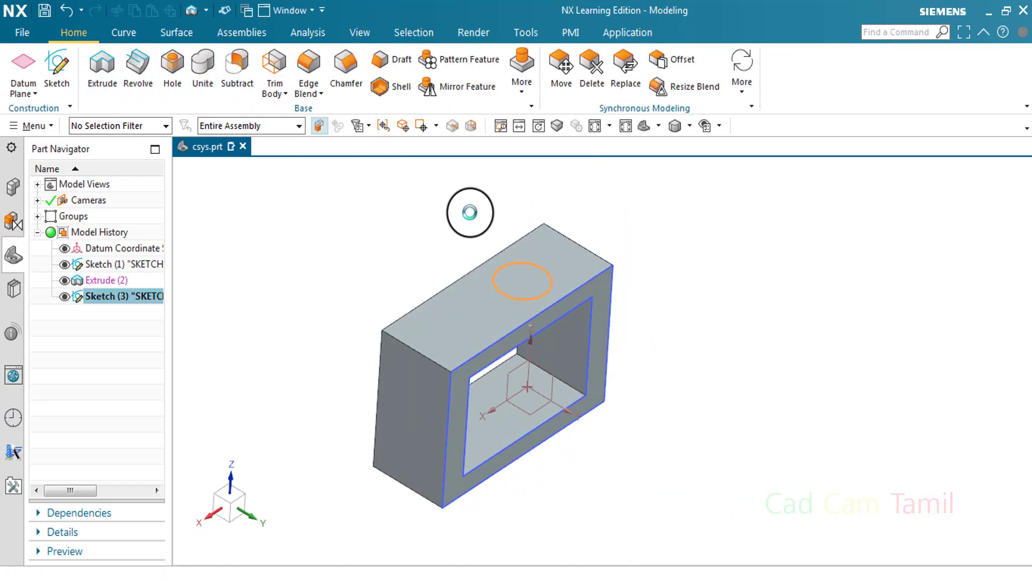
pyautogui.click(336, 562)
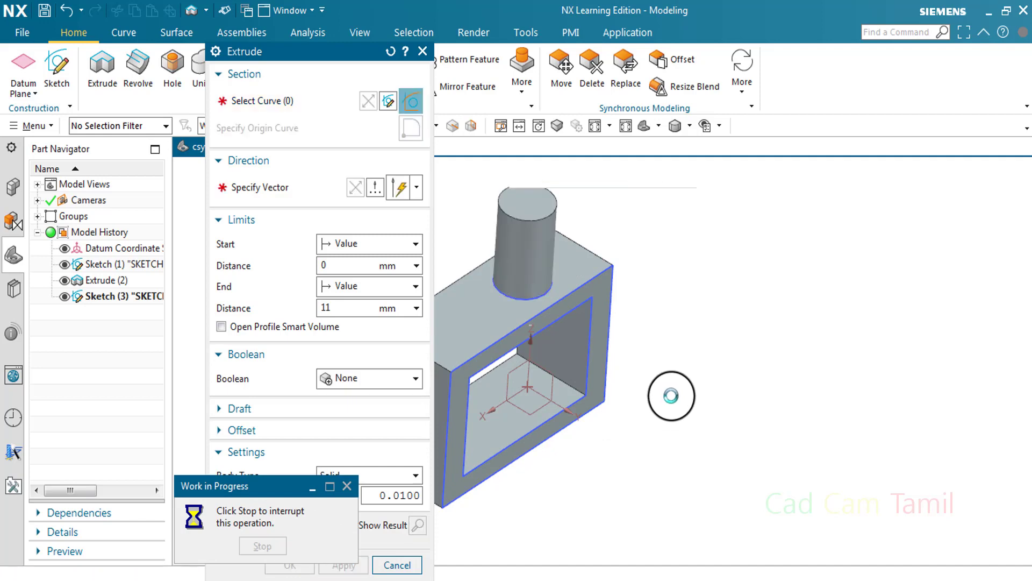
pyautogui.click(416, 567)
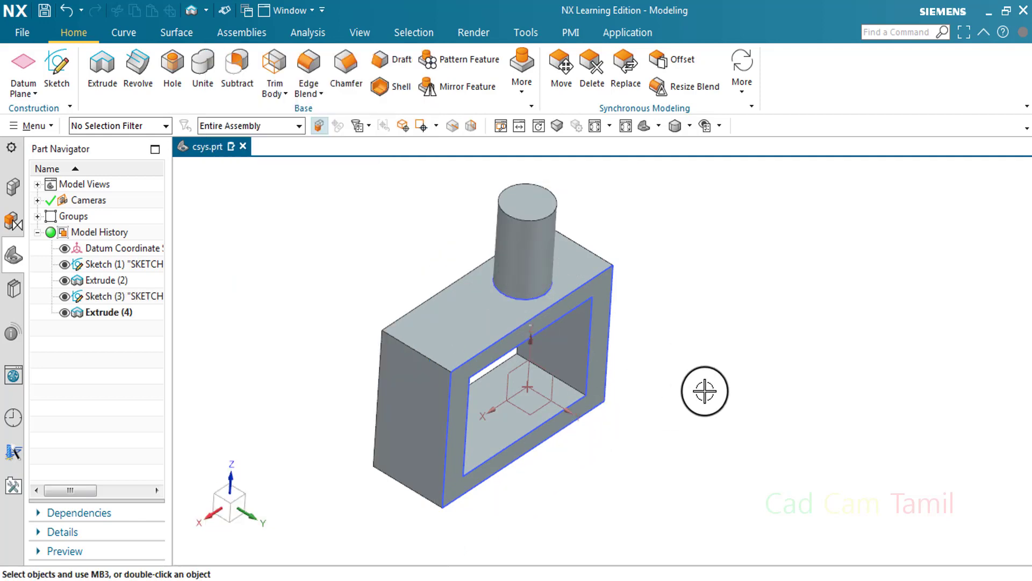
pyautogui.moveTo(697, 387)
pyautogui.mouseDown(button='middle')
pyautogui.moveTo(725, 398)
pyautogui.moveTo(756, 369)
pyautogui.moveTo(479, 328)
pyautogui.mouseUp(button='middle')
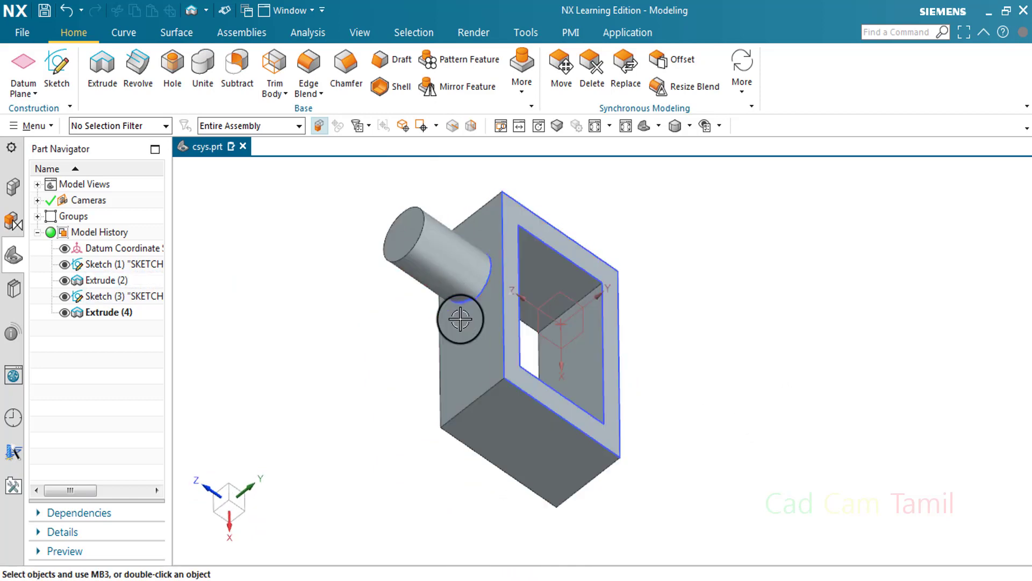
# Step: Open SKETCH_001 for editing and start reattaching it to another face
pyautogui.doubleClick(471, 304)
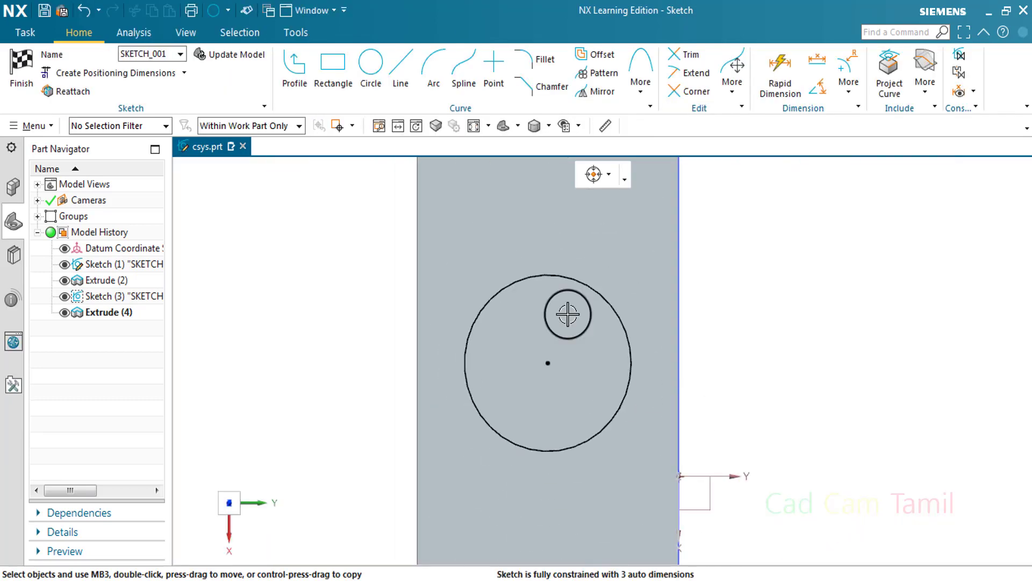
pyautogui.click(76, 91)
pyautogui.click(639, 396)
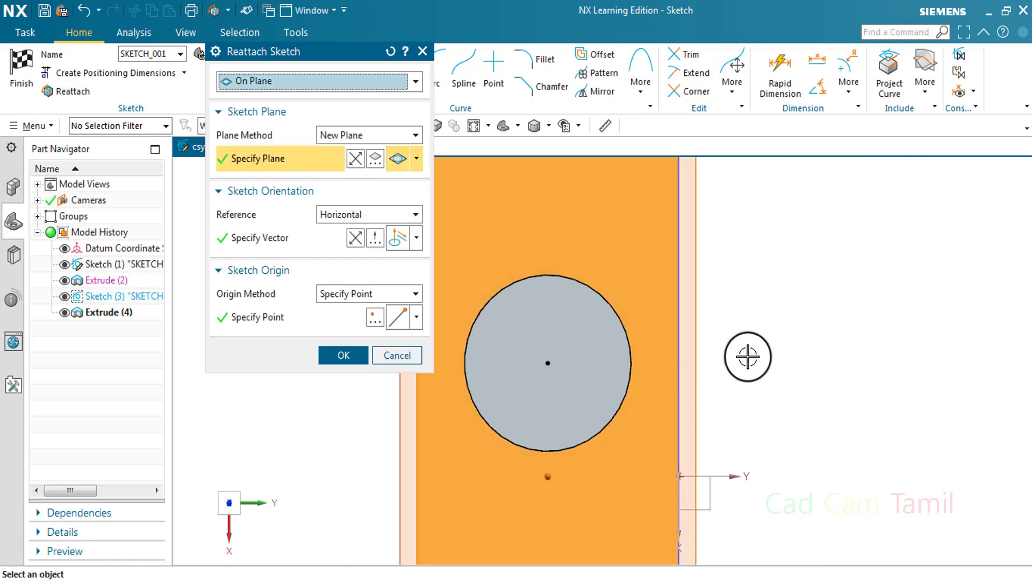
pyautogui.moveTo(749, 356); pyautogui.dragTo(537, 290, button='middle')
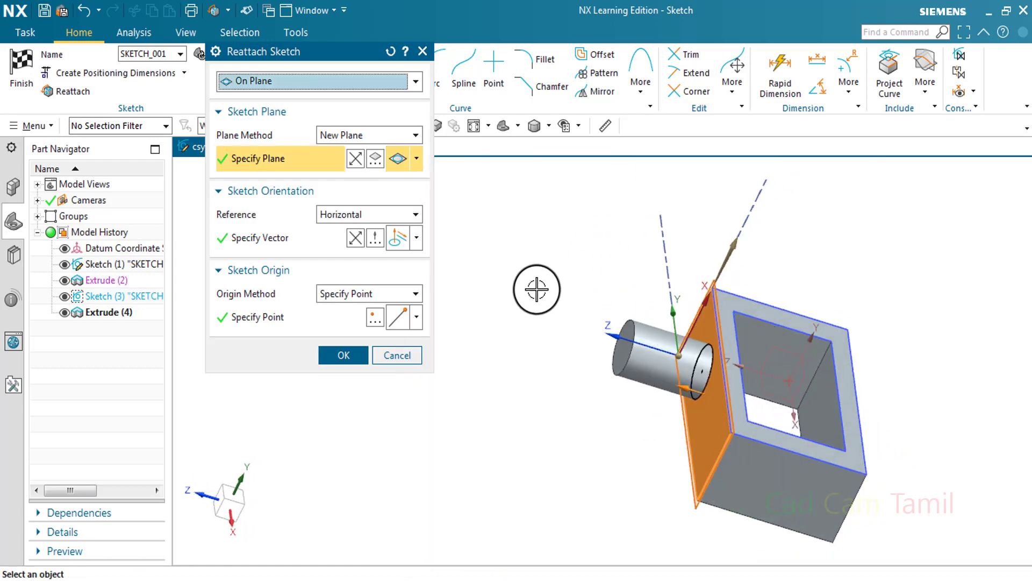
# Step: Set Plane Method to Inferred and reattach the circle to the block's bottom face
pyautogui.click(341, 137)
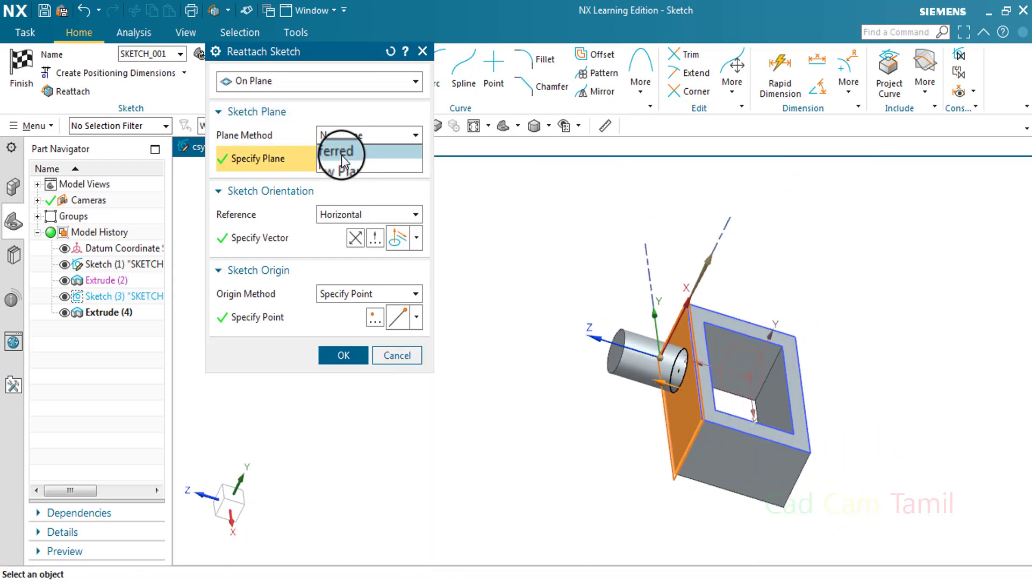
pyautogui.click(341, 155)
pyautogui.click(728, 445)
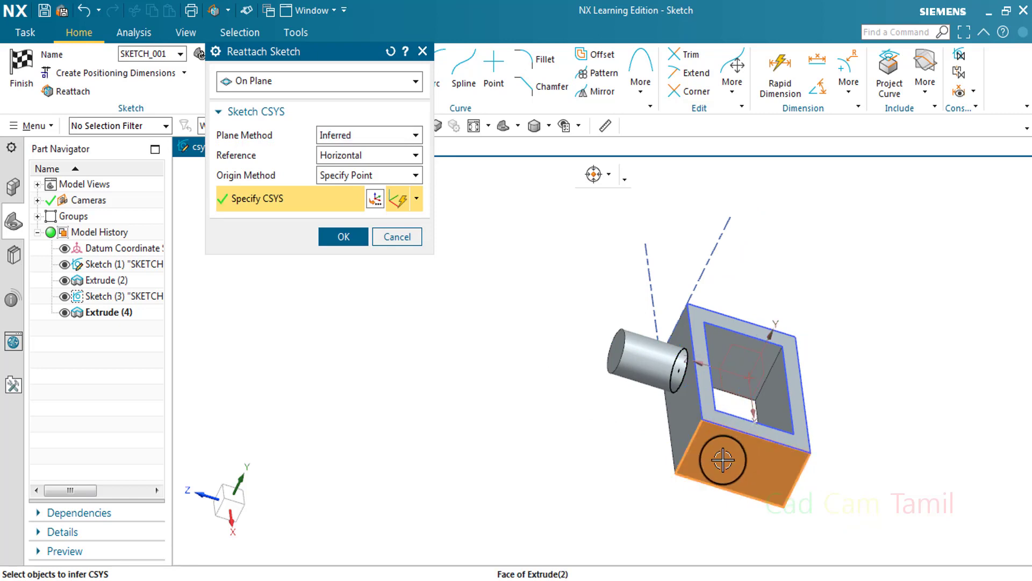
pyautogui.click(341, 237)
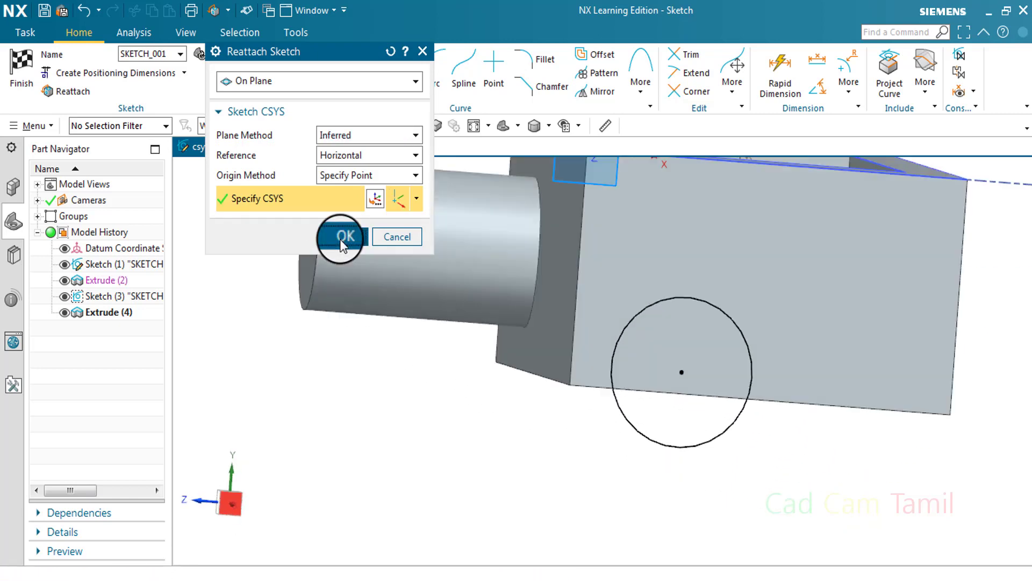
pyautogui.scroll(-2, 662, 411)
pyautogui.scroll(-2, 656, 404)
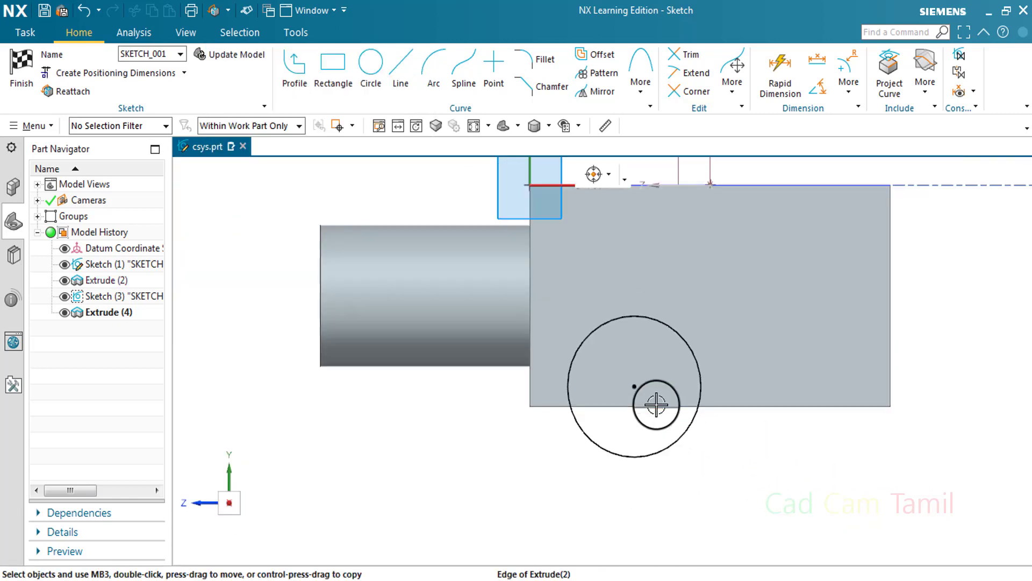
pyautogui.scroll(-2, 657, 403)
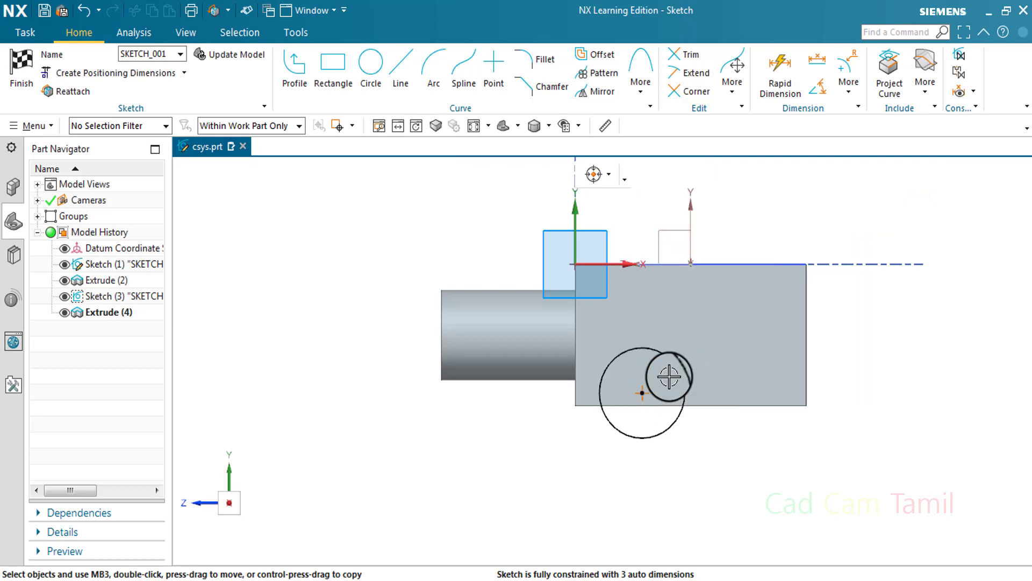
# Step: Finish the sketch, orbit to inspect the moved cylinder, then undo the reattachment
pyautogui.click(23, 68)
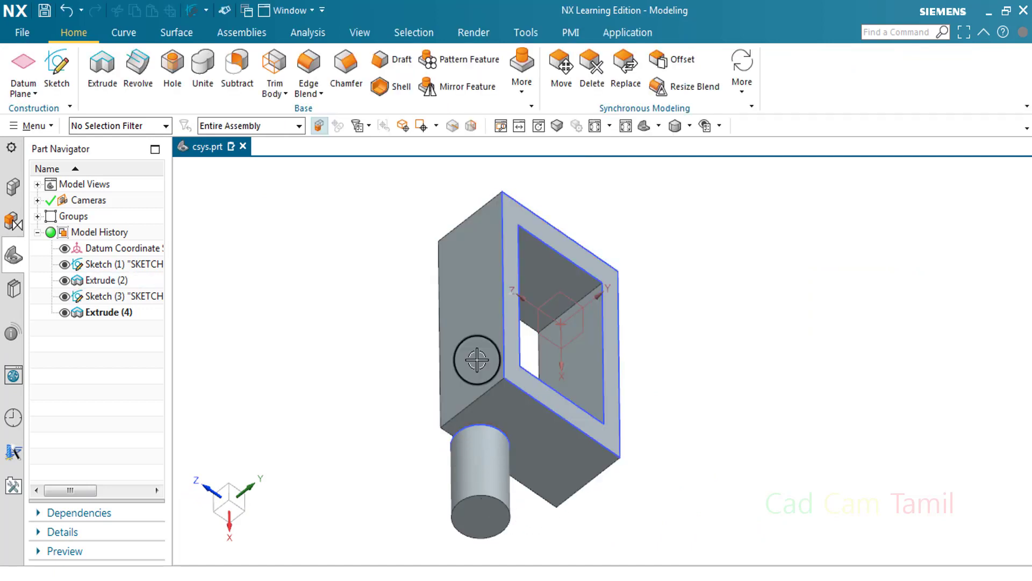
pyautogui.moveTo(537, 450); pyautogui.dragTo(515, 422, button='middle')
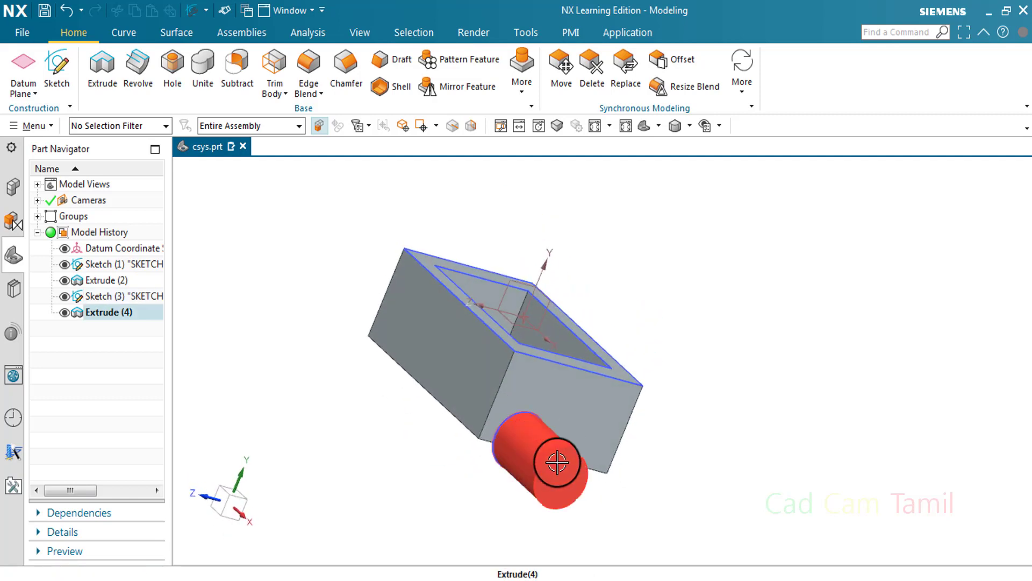
pyautogui.hotkey('ctrl', 'z')
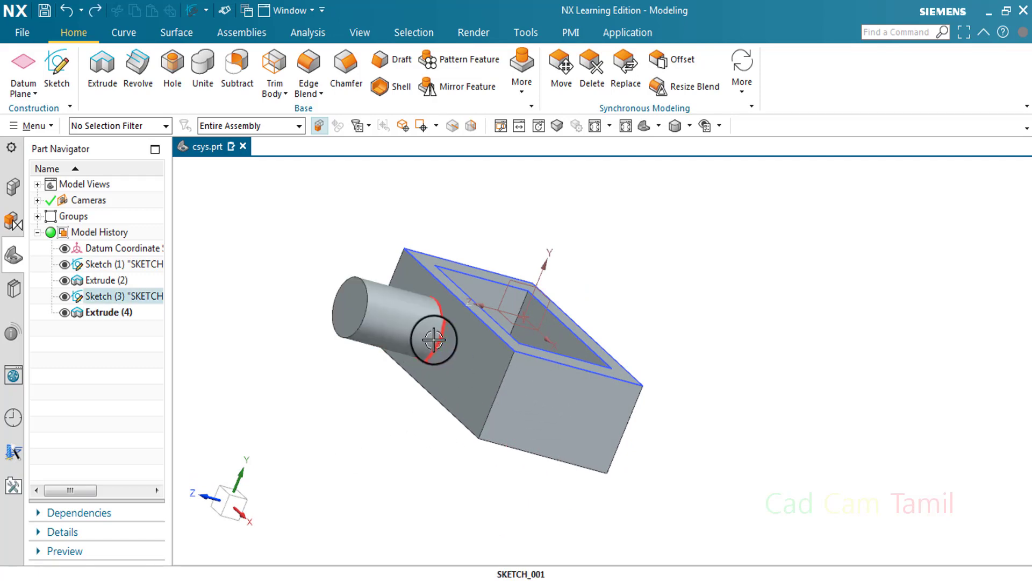
# Step: Reattach the circle sketch, choosing the block's red end face as its new plane
pyautogui.doubleClick(433, 343)
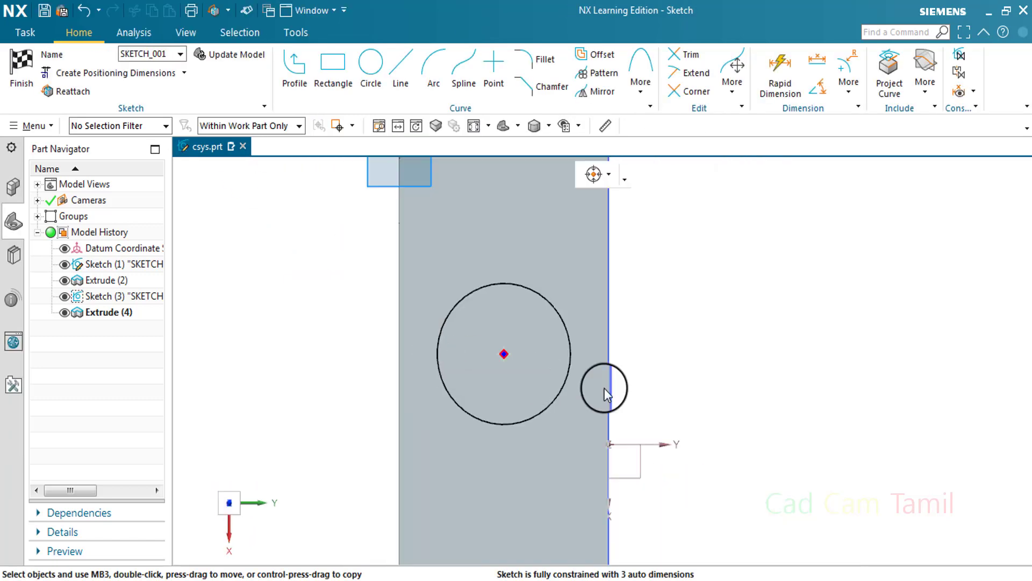
pyautogui.moveTo(605, 392); pyautogui.dragTo(667, 342, button='middle')
pyautogui.click(59, 91)
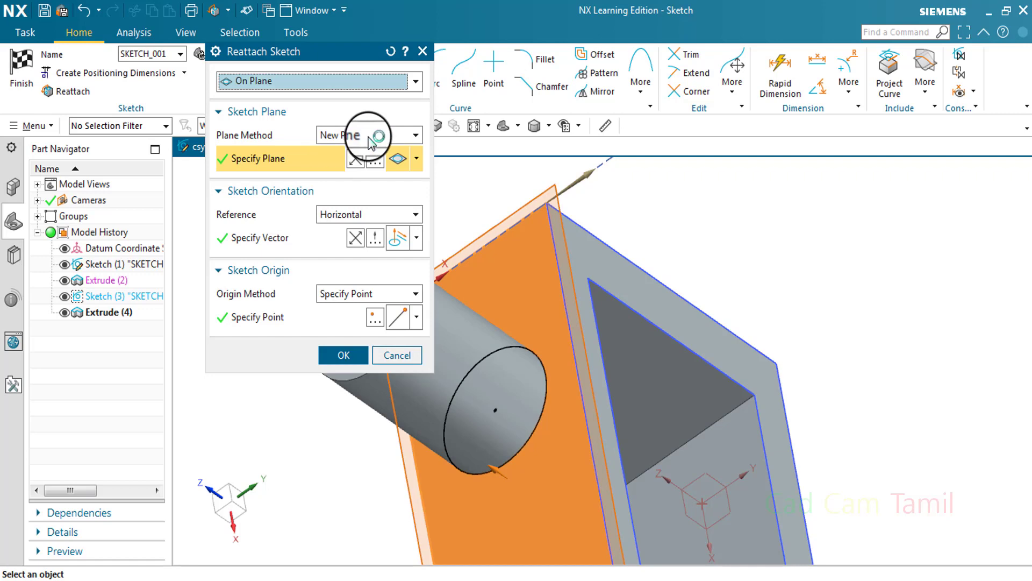
pyautogui.moveTo(369, 168); pyautogui.dragTo(553, 286, button='middle')
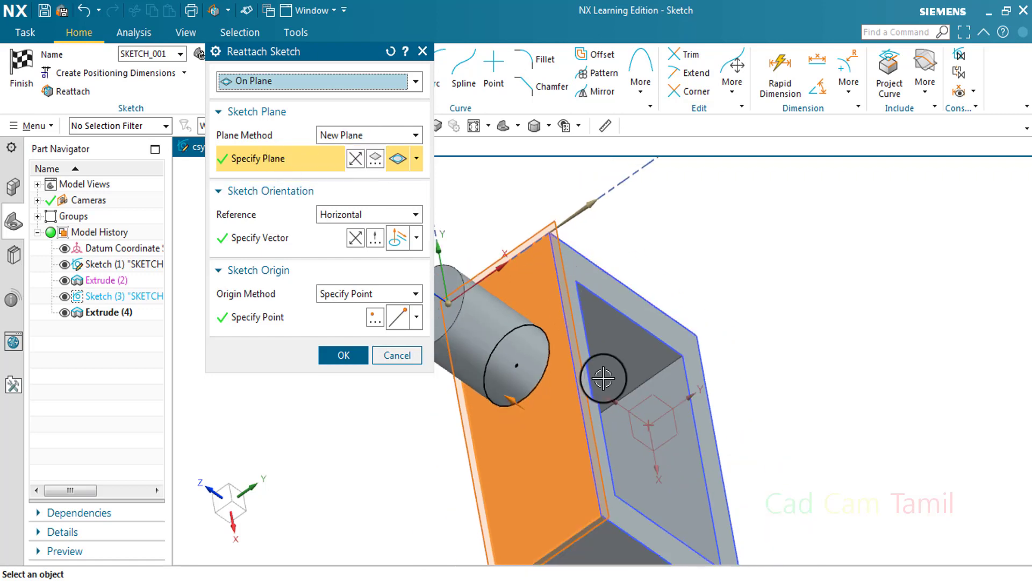
pyautogui.moveTo(645, 334)
pyautogui.mouseDown(button='middle')
pyautogui.moveTo(632, 371)
pyautogui.moveTo(665, 439)
pyautogui.mouseUp(button='middle')
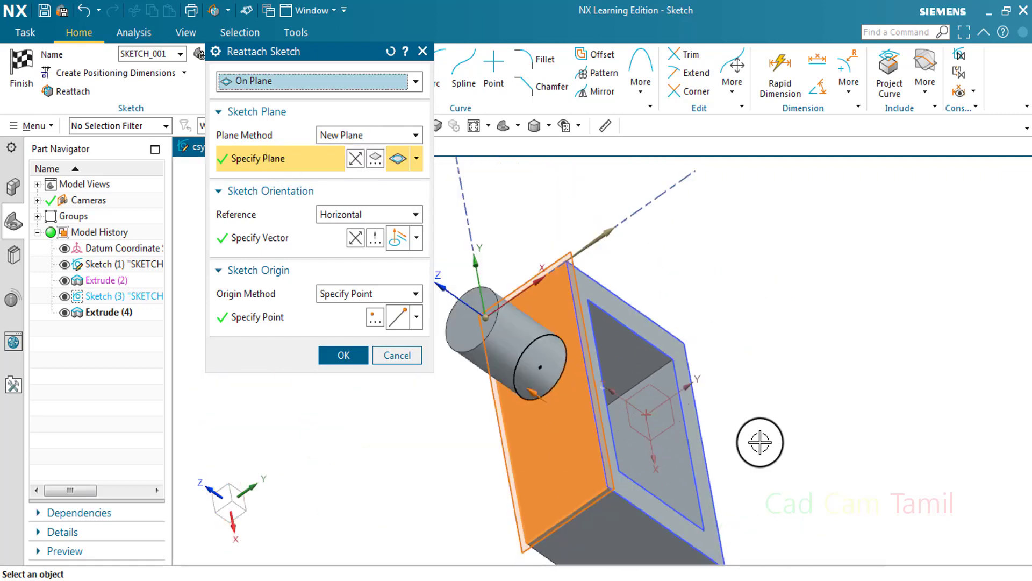
pyautogui.moveTo(760, 442)
pyautogui.mouseDown(button='middle')
pyautogui.moveTo(728, 437)
pyautogui.moveTo(707, 410)
pyautogui.mouseUp(button='middle')
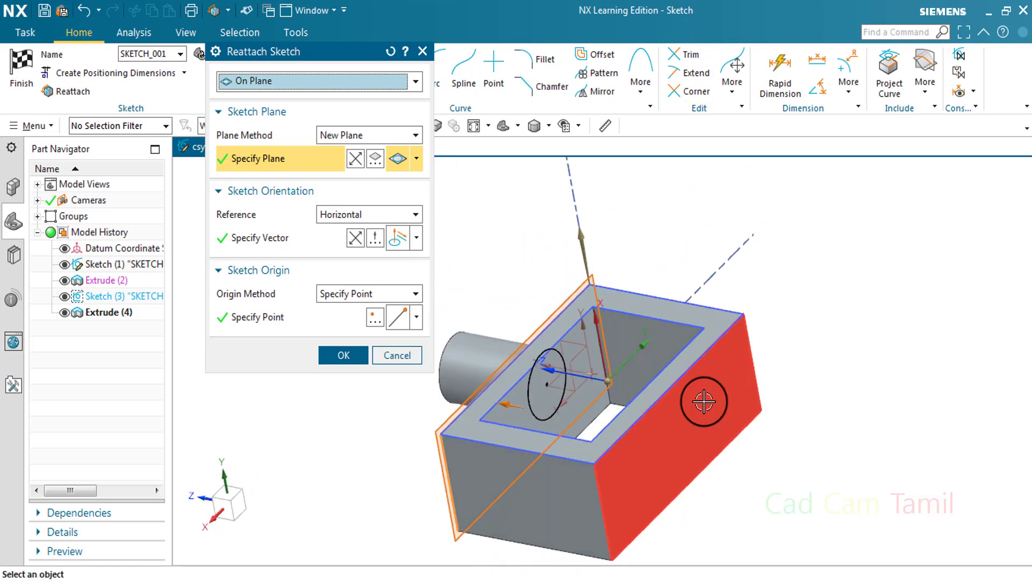
pyautogui.click(692, 426)
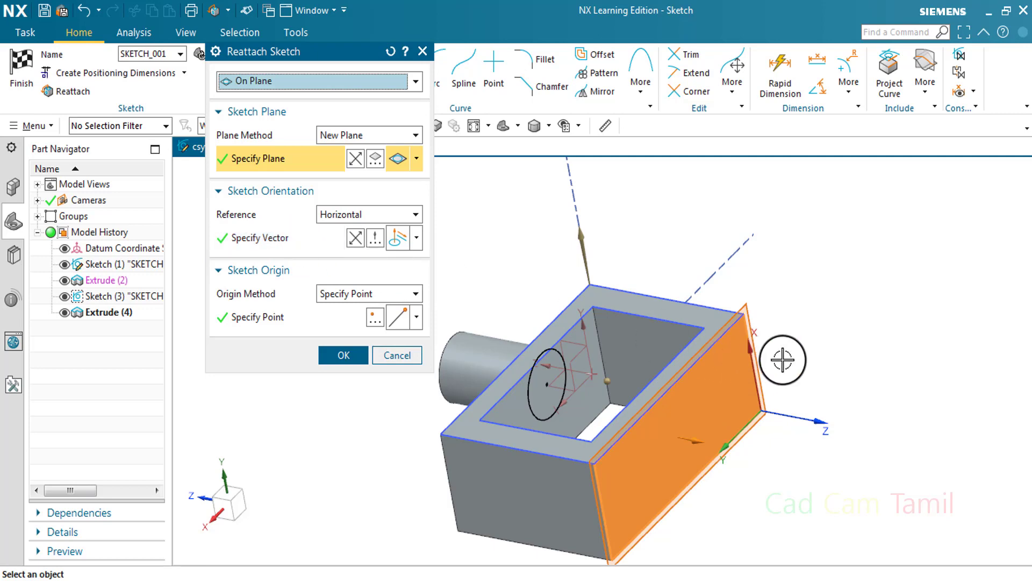
pyautogui.scroll(2, 783, 361)
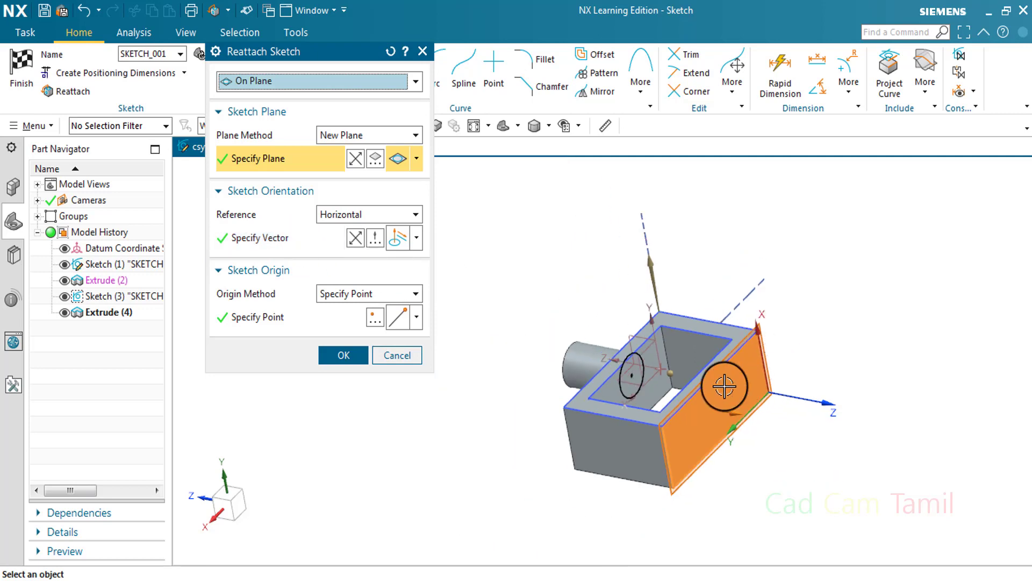
# Step: Set the sketch orientation vector to Inferred from a block edge
pyautogui.click(282, 238)
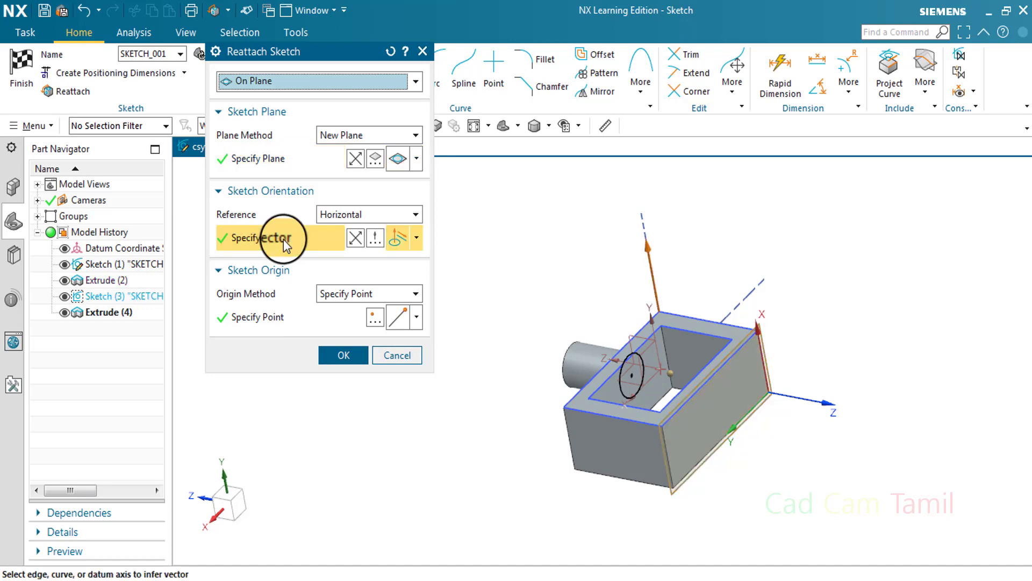
pyautogui.click(355, 221)
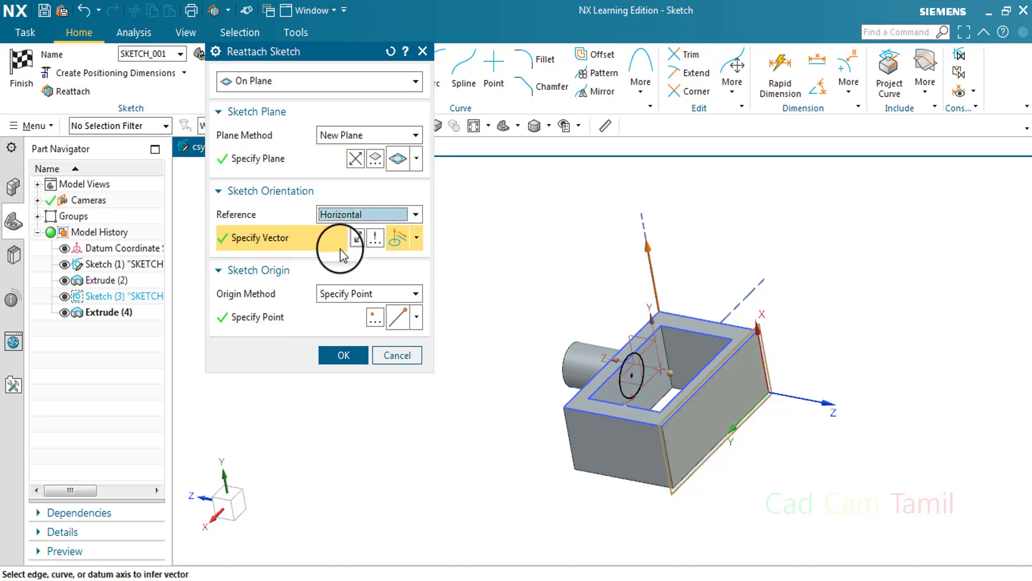
pyautogui.click(416, 239)
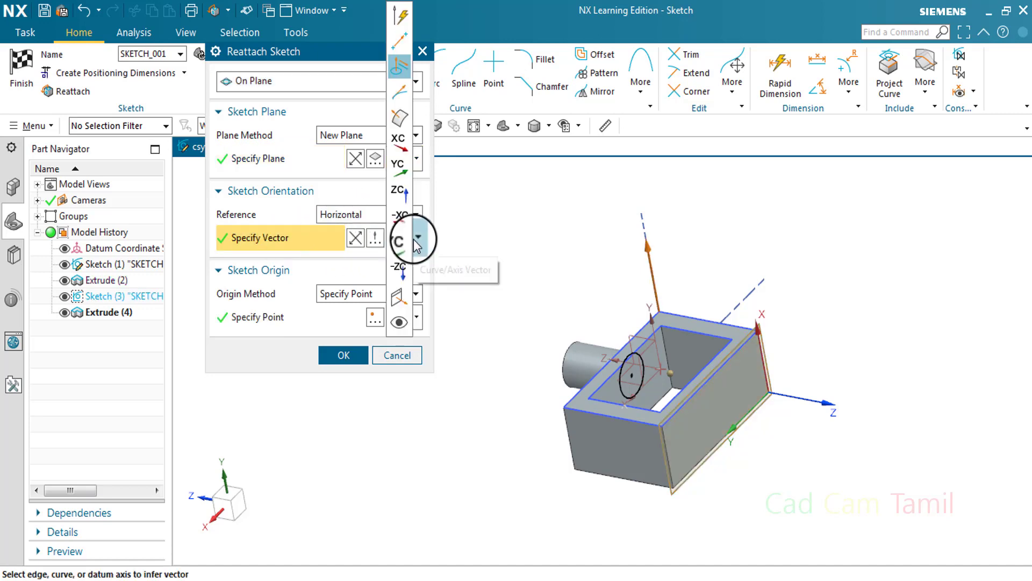
pyautogui.click(399, 19)
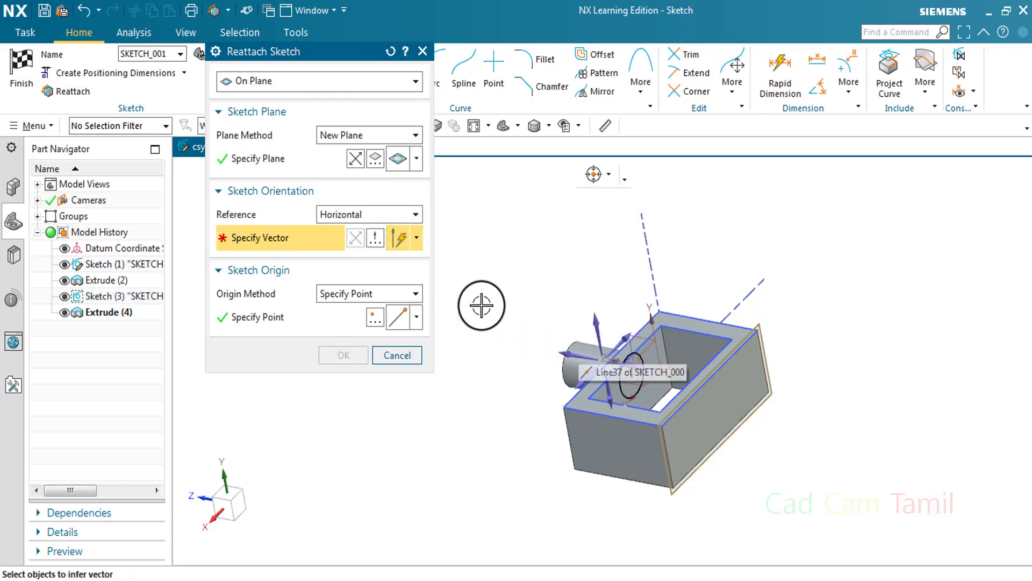
pyautogui.click(564, 357)
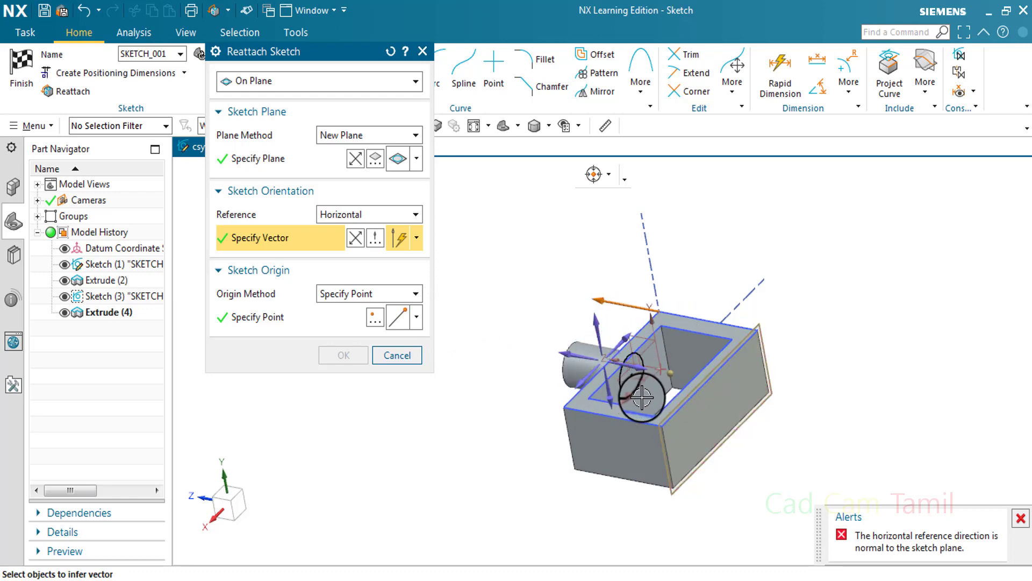
# Step: Set the orientation reference to Vertical on an edge, apply, and finish the sketch
pyautogui.click(374, 222)
pyautogui.click(366, 244)
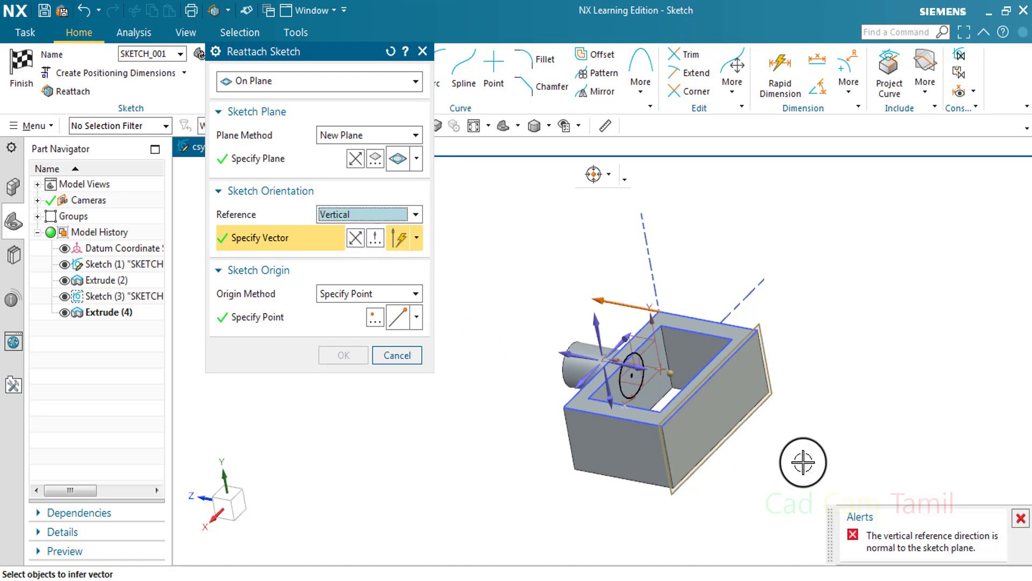
pyautogui.click(627, 338)
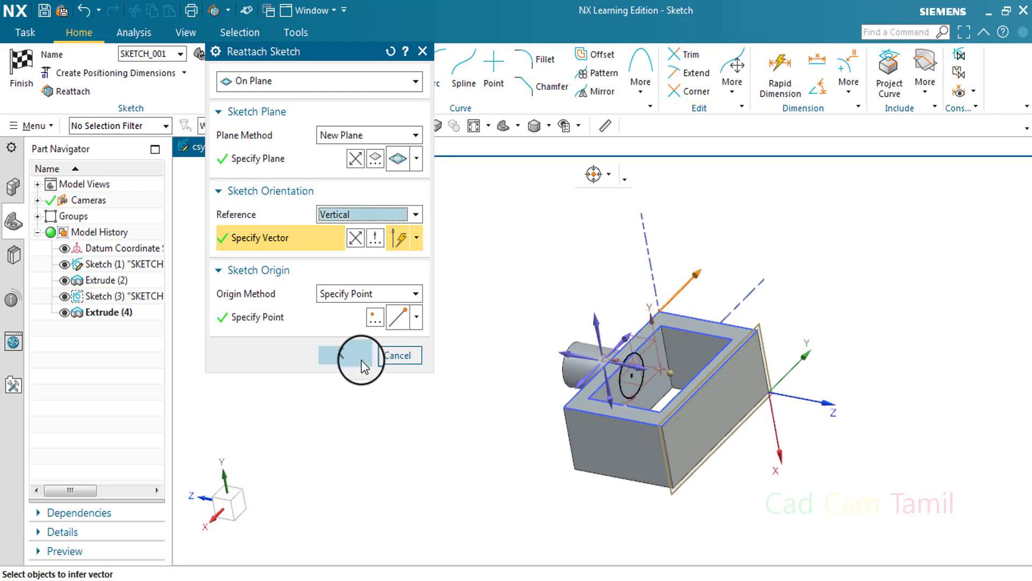
pyautogui.click(338, 355)
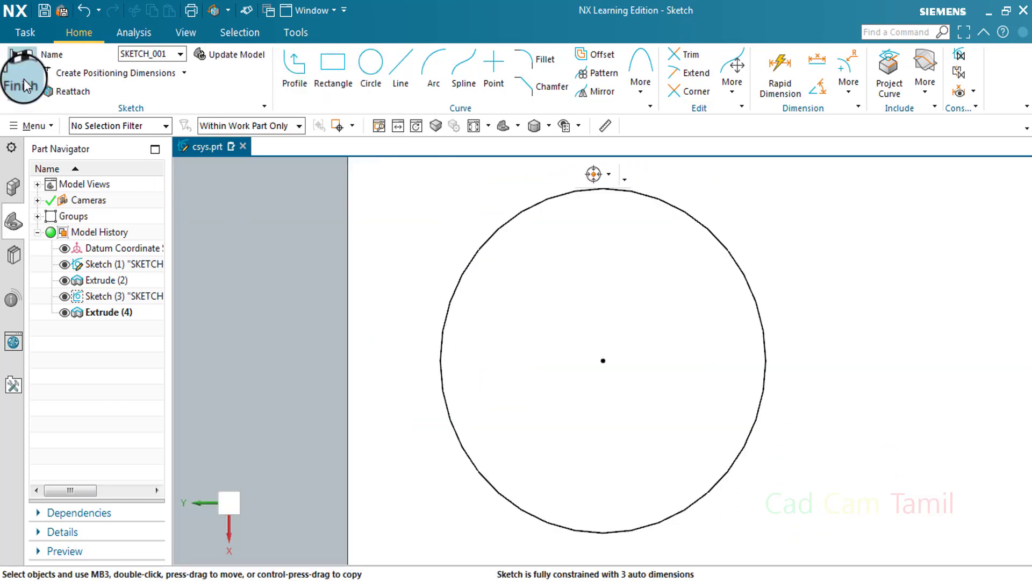
pyautogui.click(24, 79)
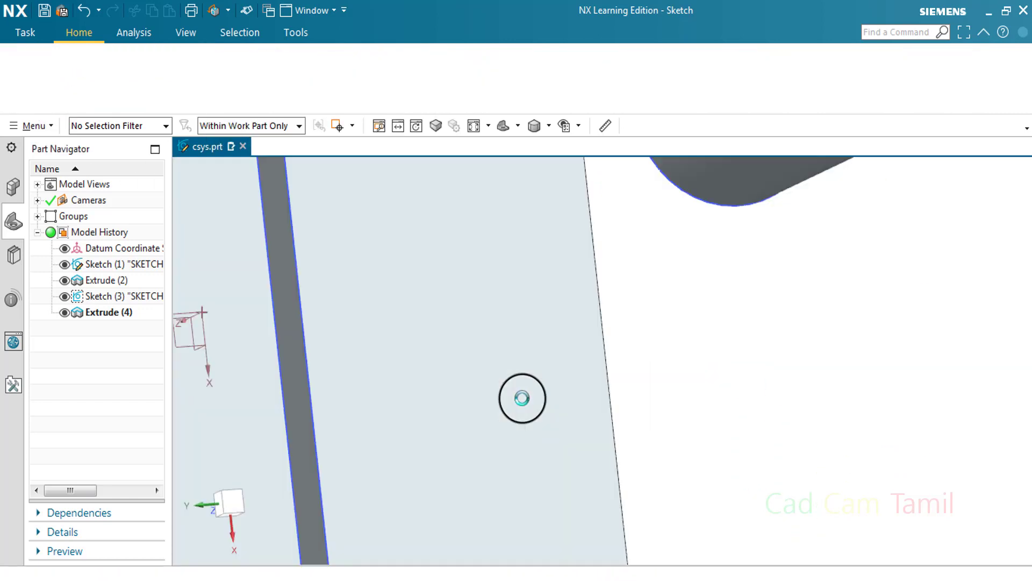
pyautogui.moveTo(642, 445); pyautogui.dragTo(591, 438, button='middle')
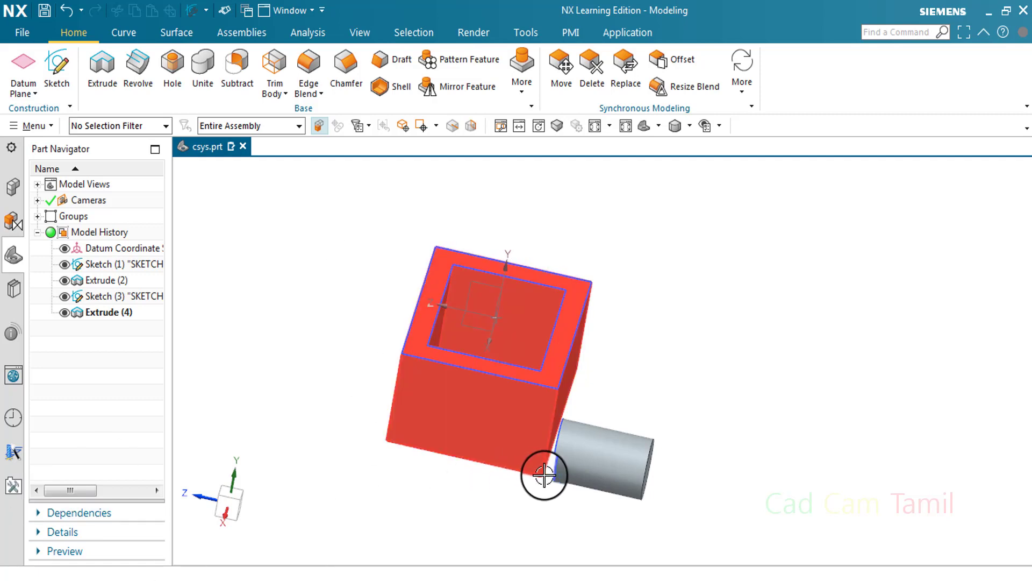
# Step: Hide Extrude (4) and Extrude (2), show Sketch (1) again and select its rectangles
pyautogui.click(64, 312)
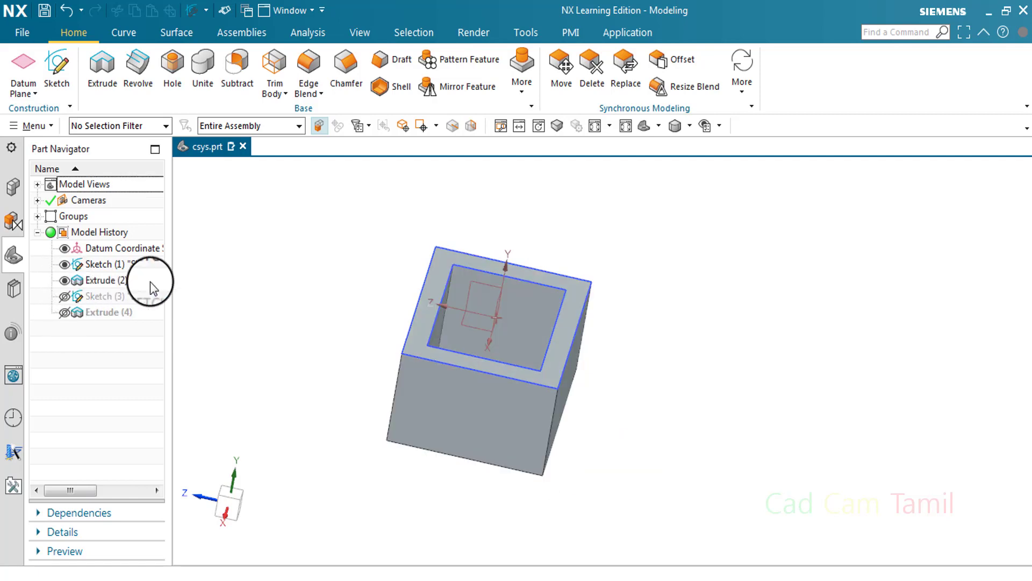
pyautogui.click(64, 279)
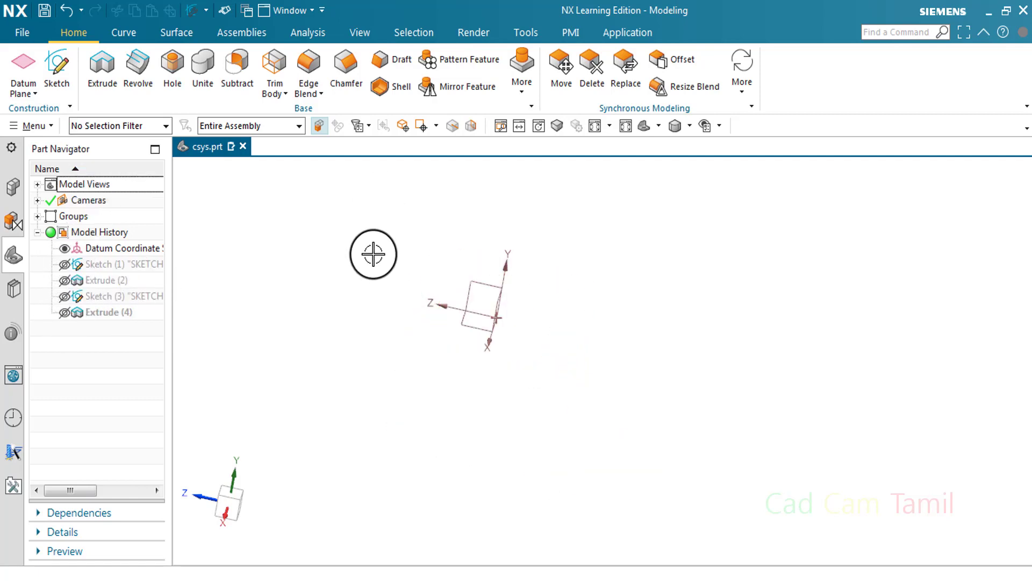
pyautogui.moveTo(425, 325)
pyautogui.mouseDown(button='middle')
pyautogui.moveTo(459, 341)
pyautogui.moveTo(454, 327)
pyautogui.mouseUp(button='middle')
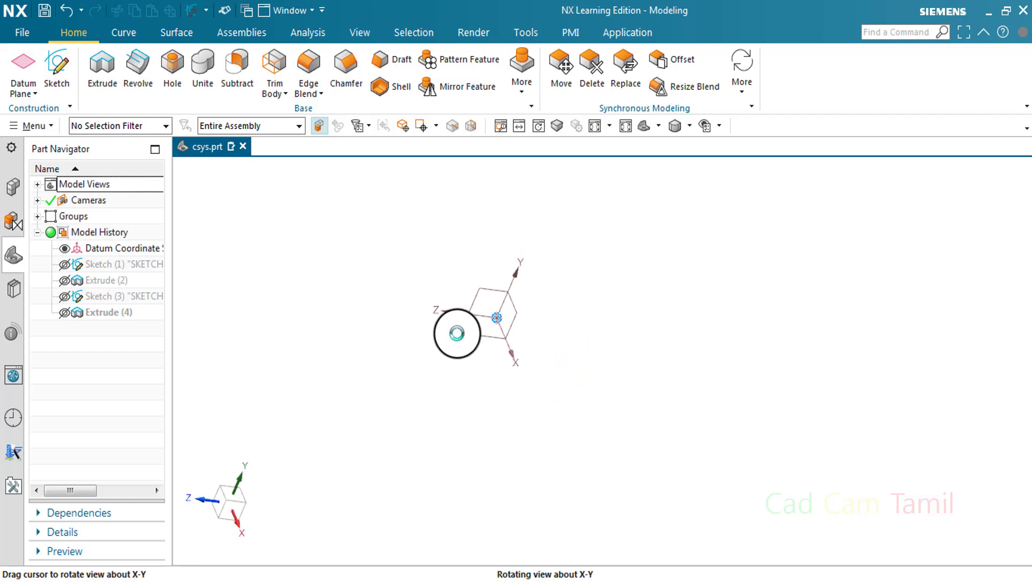
pyautogui.click(64, 264)
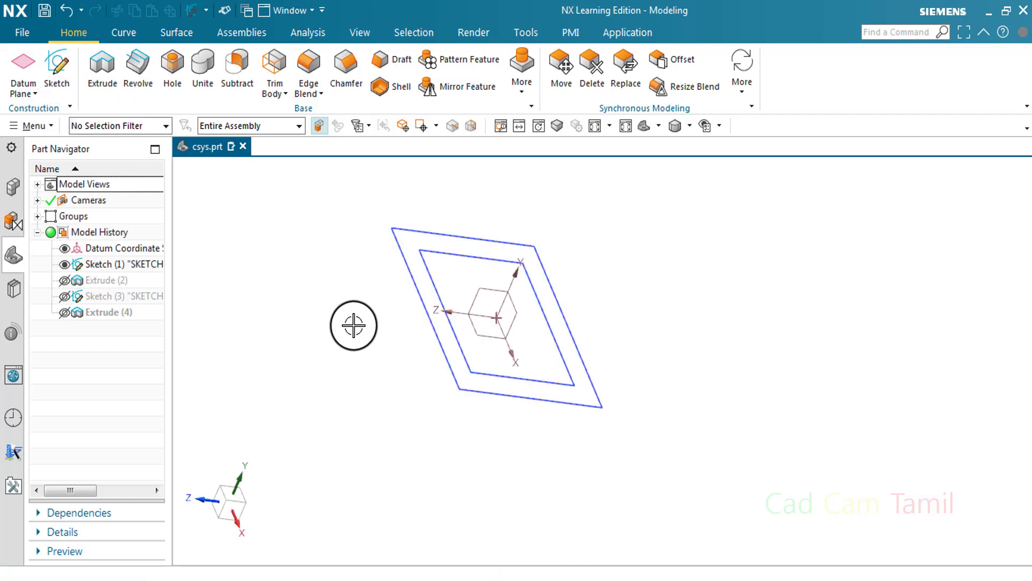
pyautogui.moveTo(345, 327); pyautogui.dragTo(336, 317, button='middle')
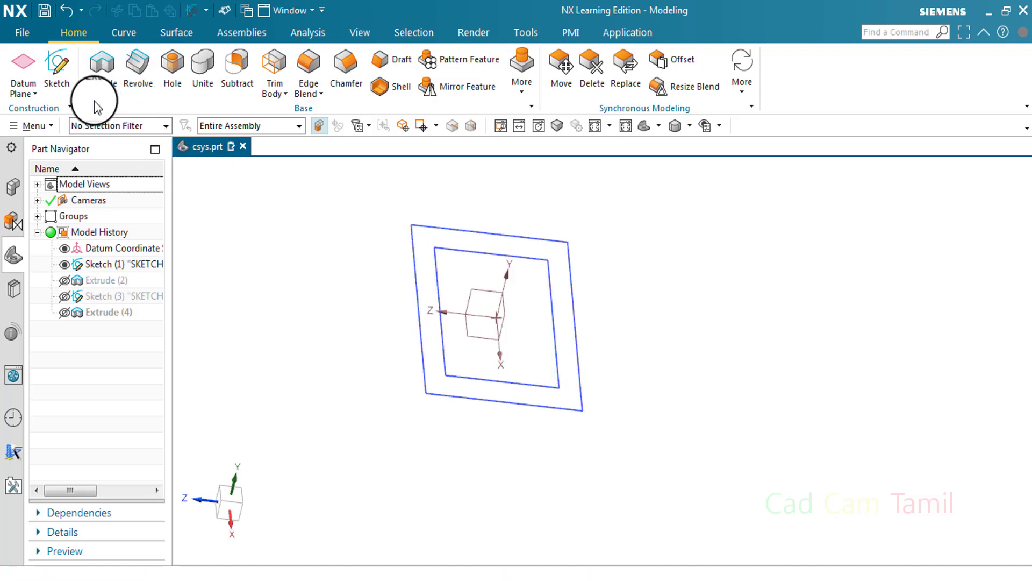
pyautogui.click(437, 262)
# Step: Reattach Sketch (1), selecting the YZ datum plane as its new plane
pyautogui.doubleClick(436, 262)
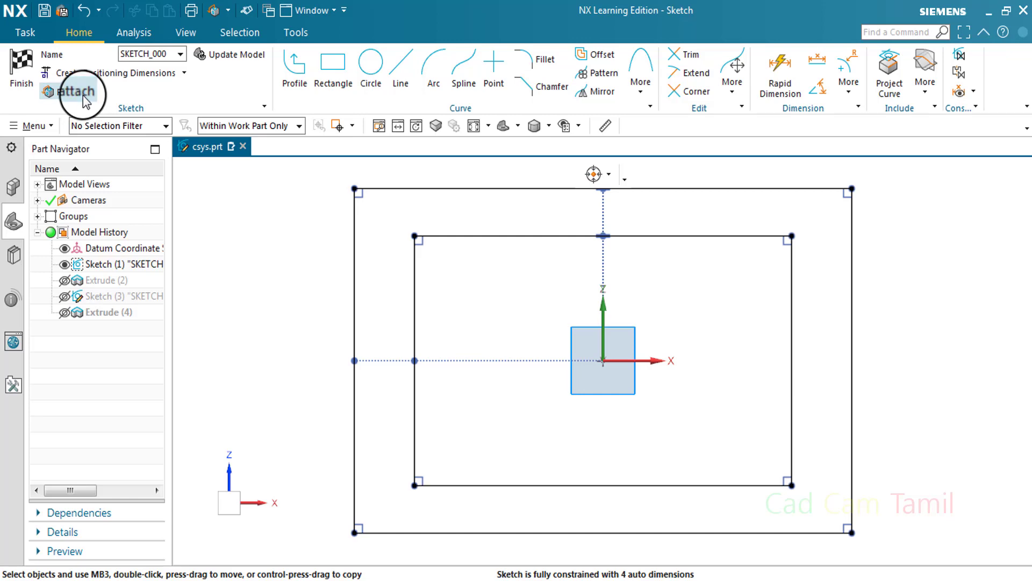
pyautogui.click(83, 99)
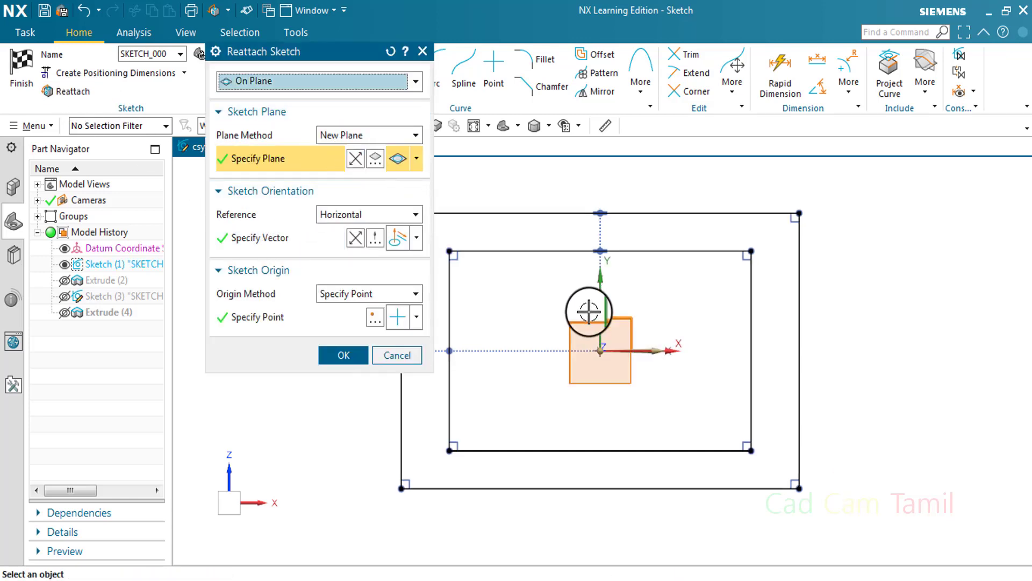
pyautogui.moveTo(797, 344)
pyautogui.mouseDown(button='middle')
pyautogui.moveTo(875, 294)
pyautogui.moveTo(860, 296)
pyautogui.mouseUp(button='middle')
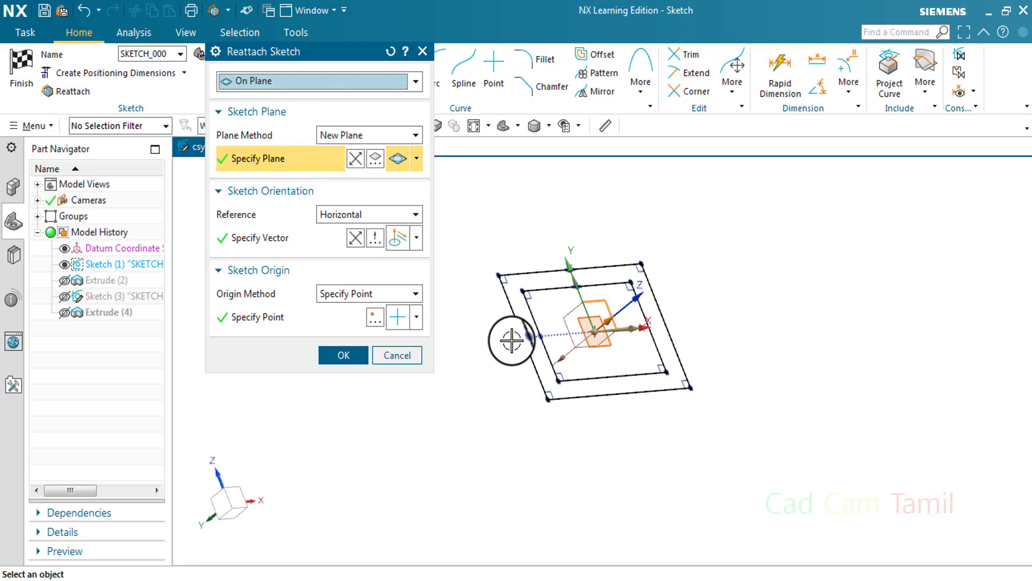
pyautogui.click(573, 316)
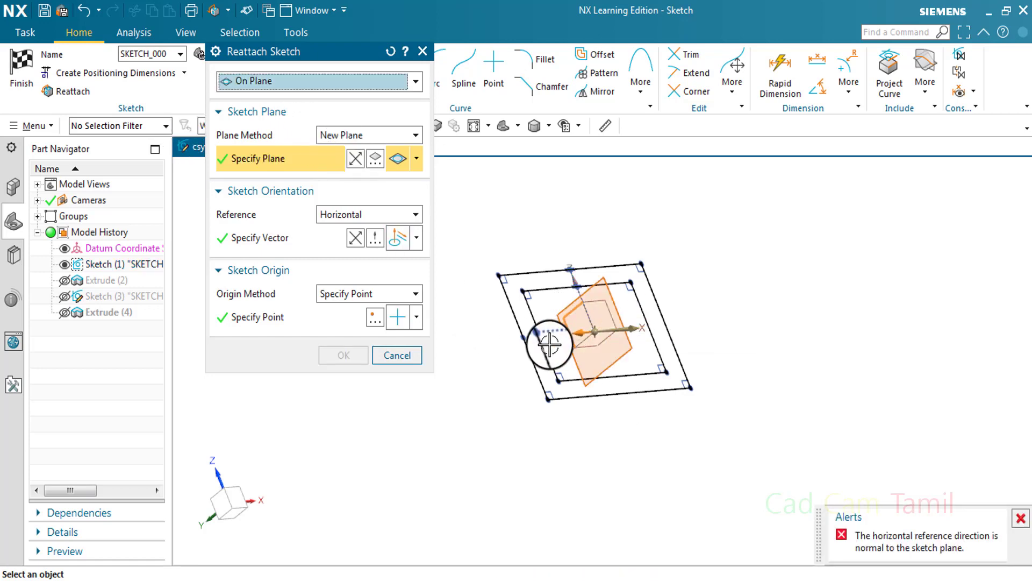
# Step: Orient it with an inferred vector along the datum Y-axis and apply the reattachment
pyautogui.click(296, 237)
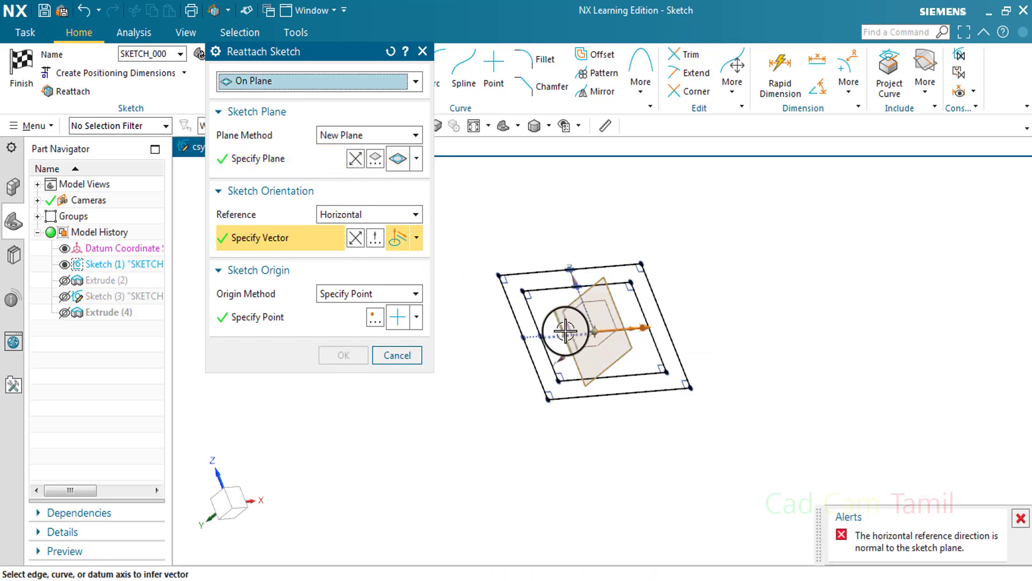
pyautogui.click(355, 214)
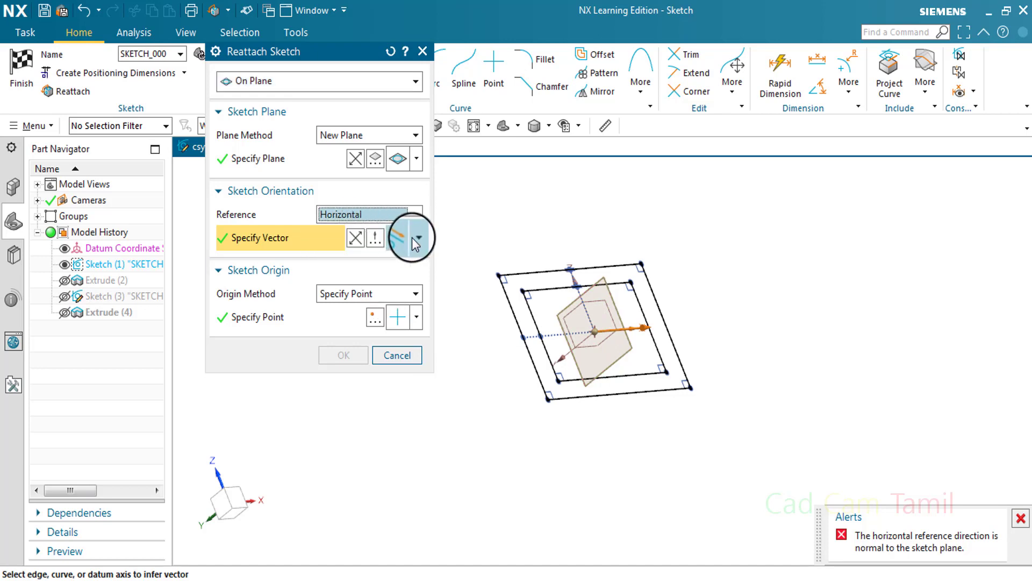
pyautogui.click(418, 243)
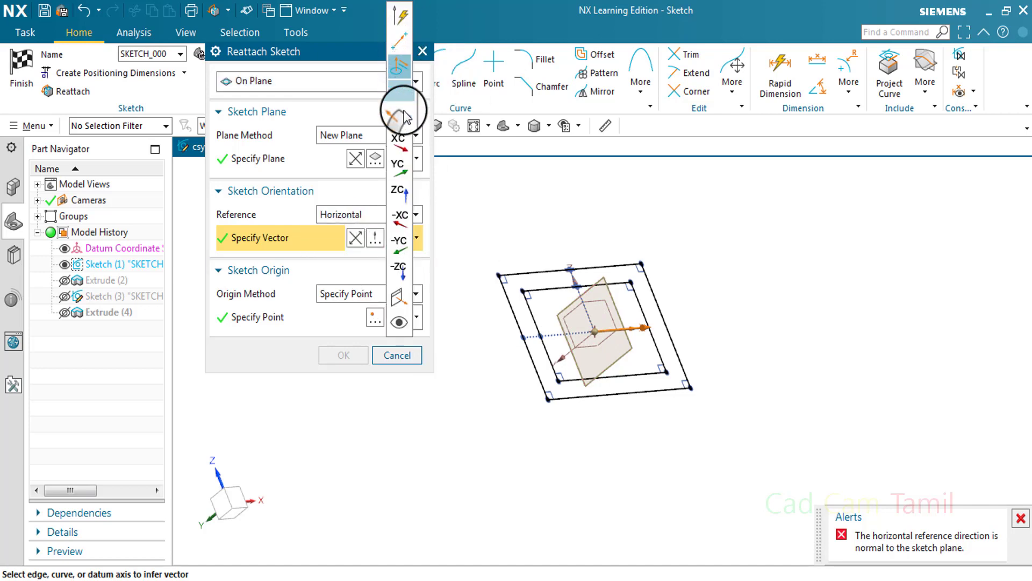
pyautogui.click(400, 21)
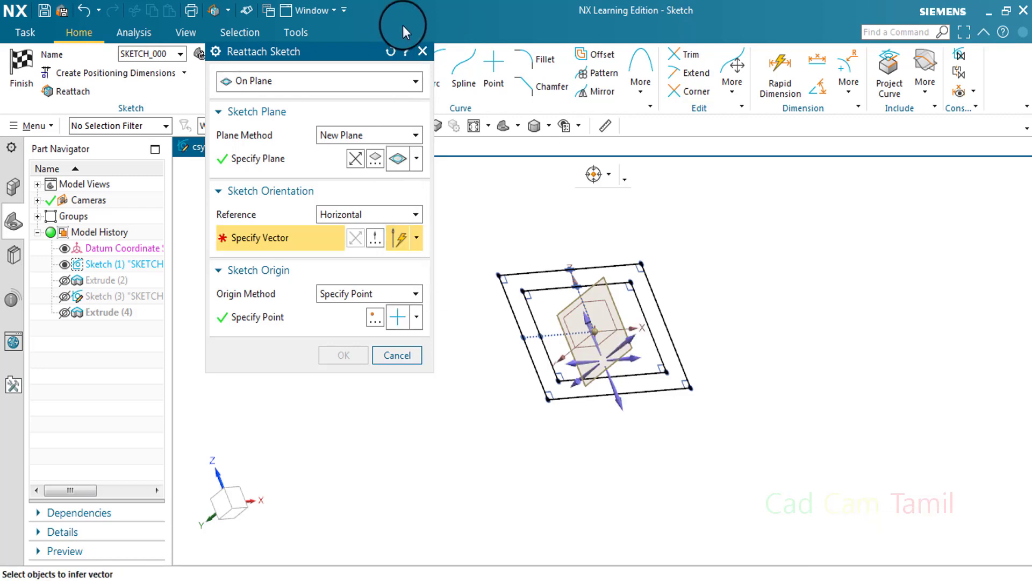
pyautogui.click(583, 323)
pyautogui.click(355, 356)
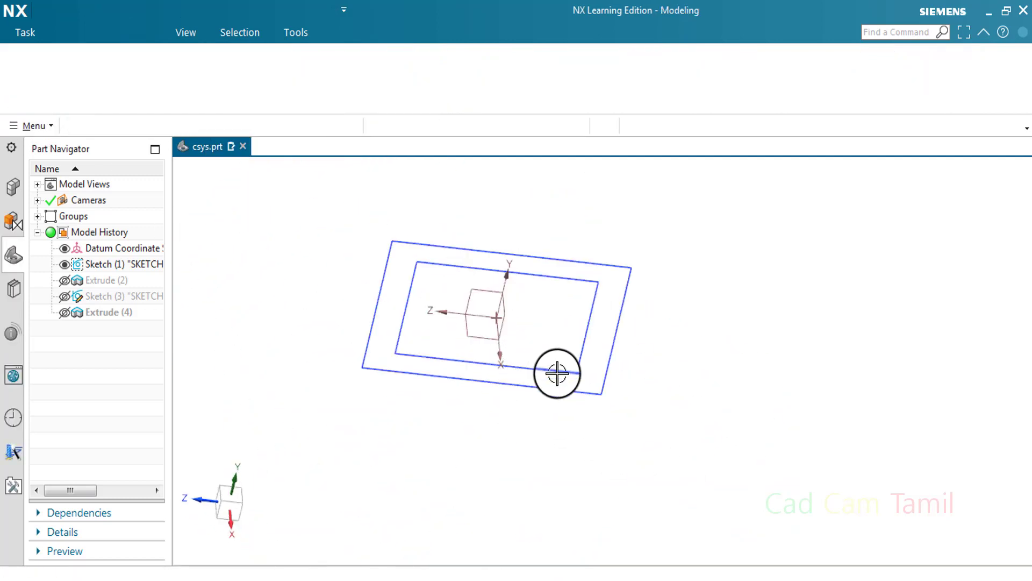
# Step: Hide the Sketch (1) rectangles and create a new sketch on the default plane
pyautogui.click(59, 267)
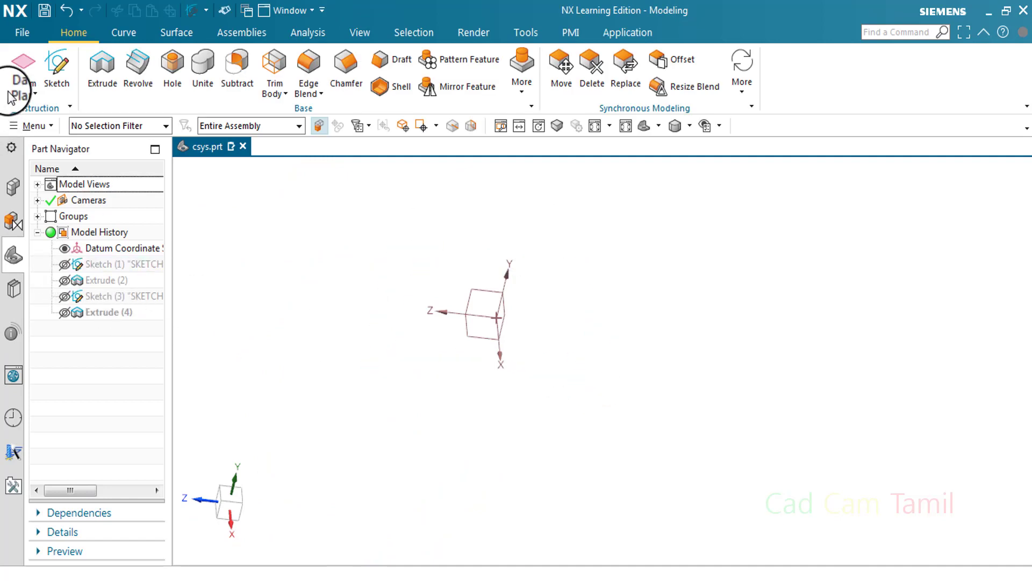
pyautogui.click(56, 69)
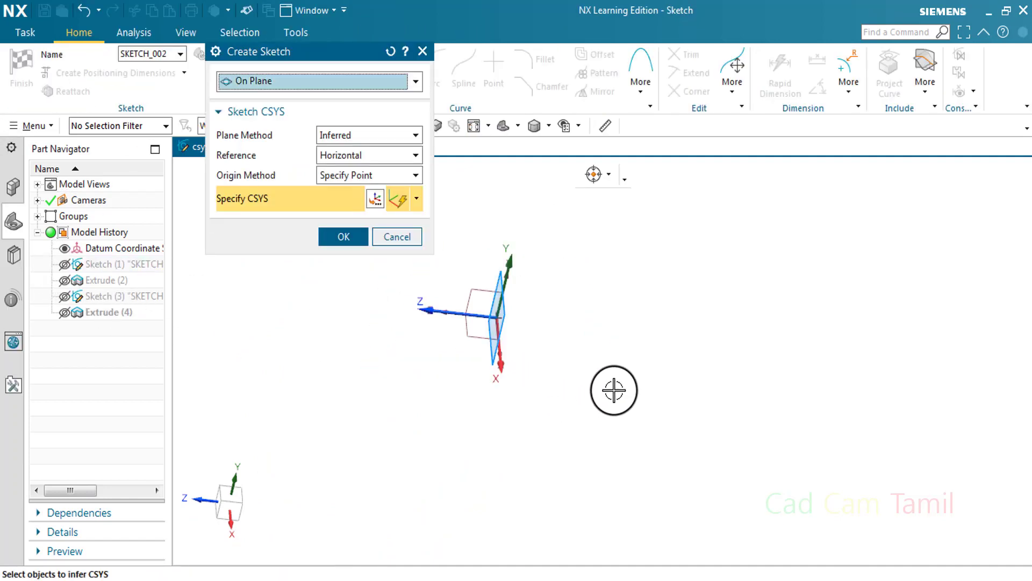
pyautogui.moveTo(617, 401); pyautogui.dragTo(641, 312, button='middle')
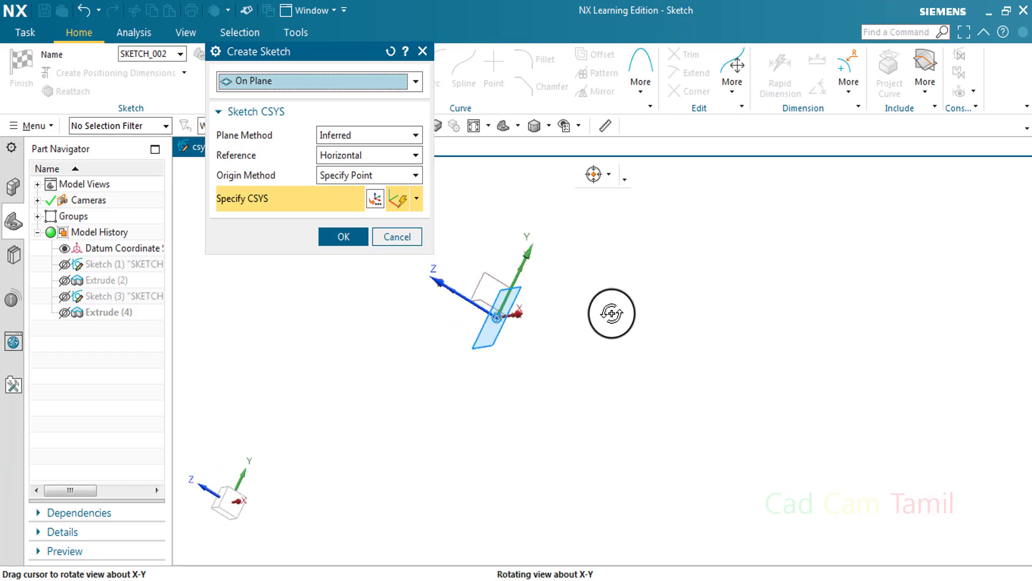
pyautogui.click(344, 236)
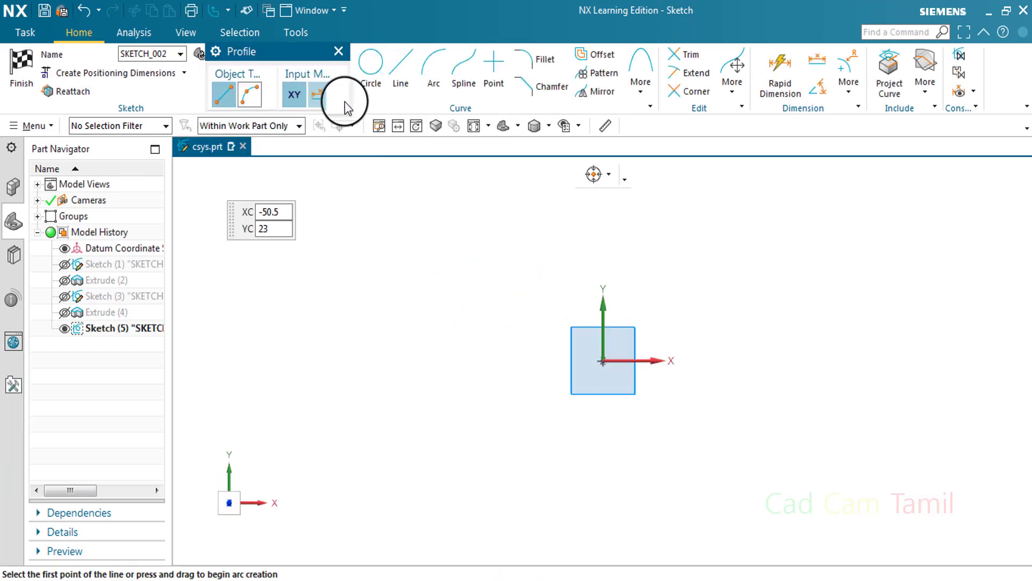
# Step: Draw a three-point arc sweeping left from the origin and finish the sketch
pyautogui.click(434, 72)
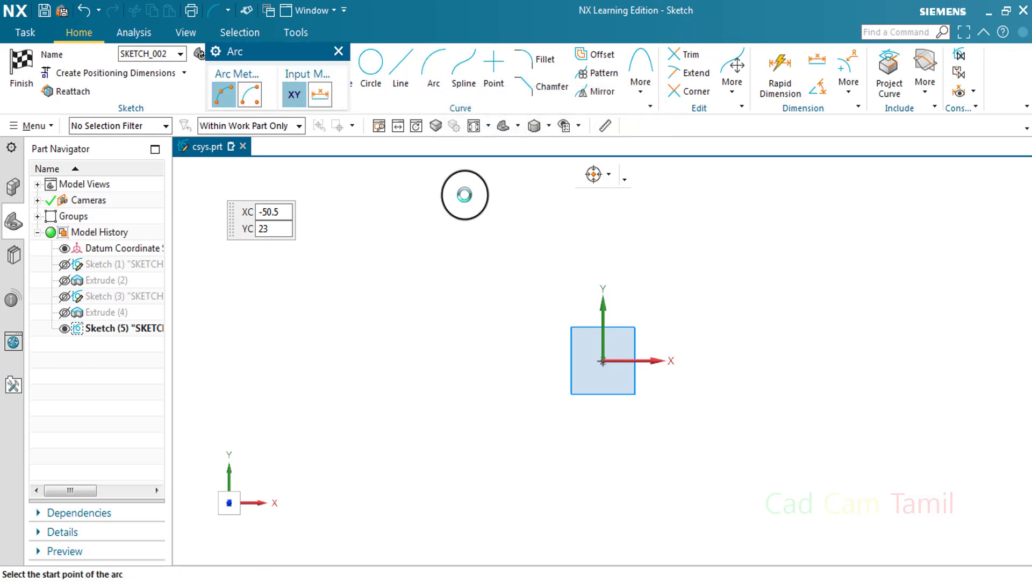
pyautogui.click(539, 361)
pyautogui.click(287, 307)
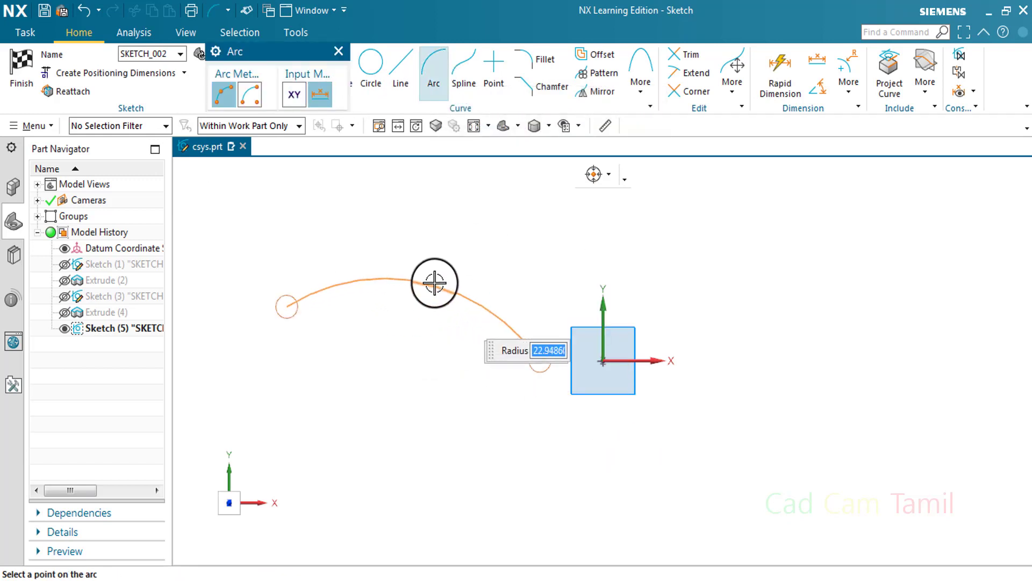
pyautogui.click(380, 285)
pyautogui.click(337, 51)
pyautogui.hotkey('ctrl', 'q')
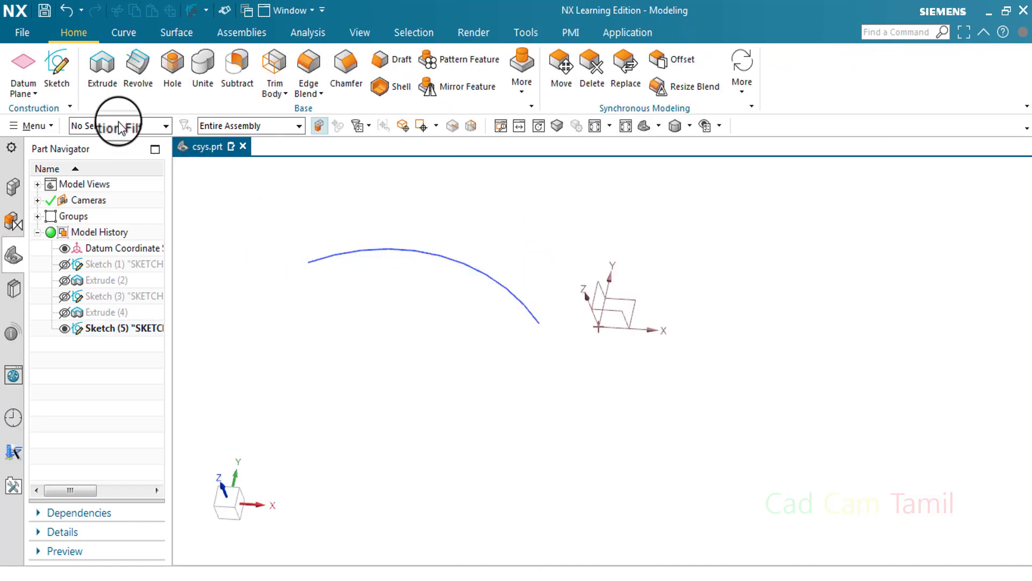
pyautogui.click(56, 64)
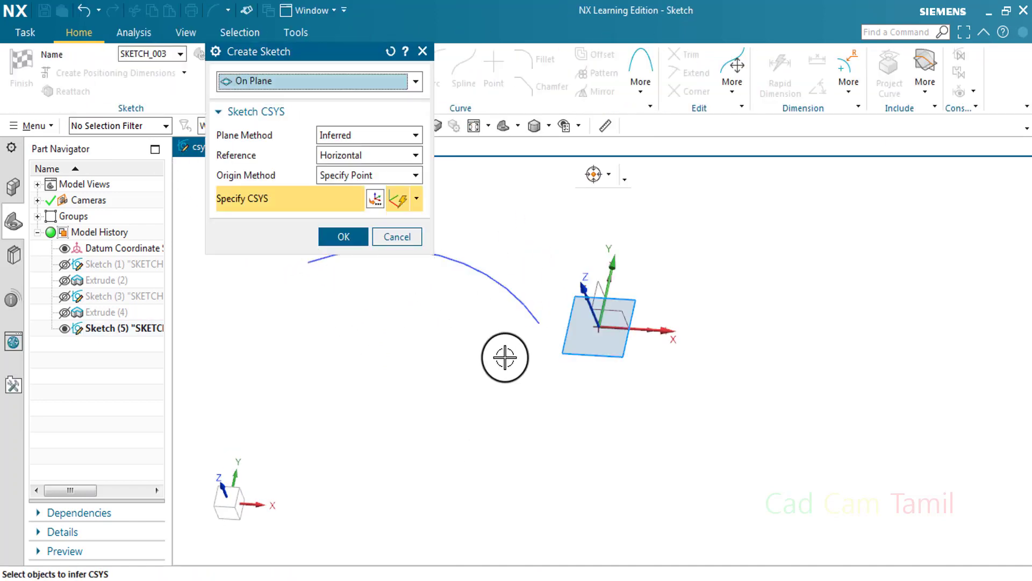
# Step: Place a new sketch On Path, normal to the arc
pyautogui.click(299, 91)
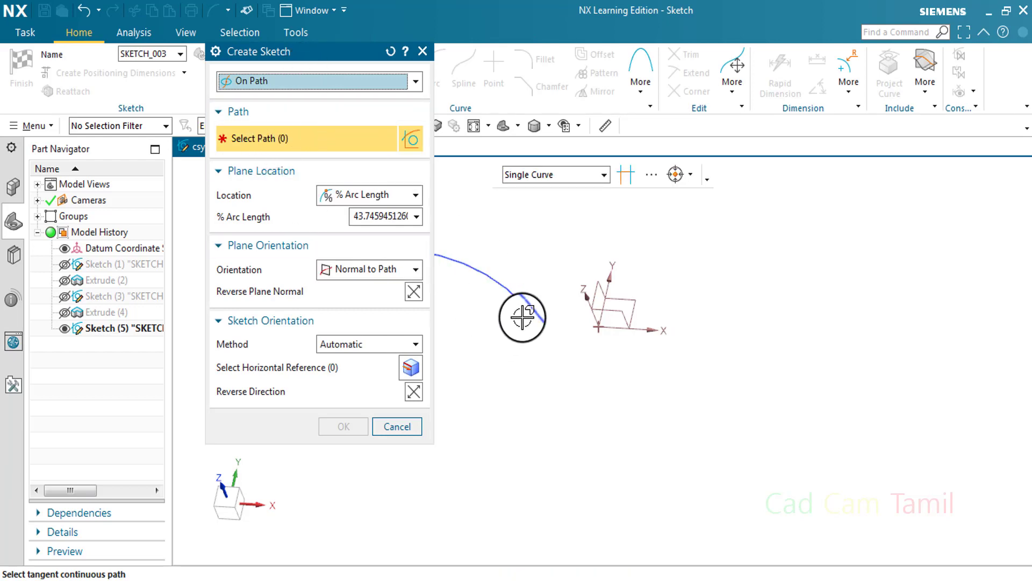
pyautogui.click(524, 314)
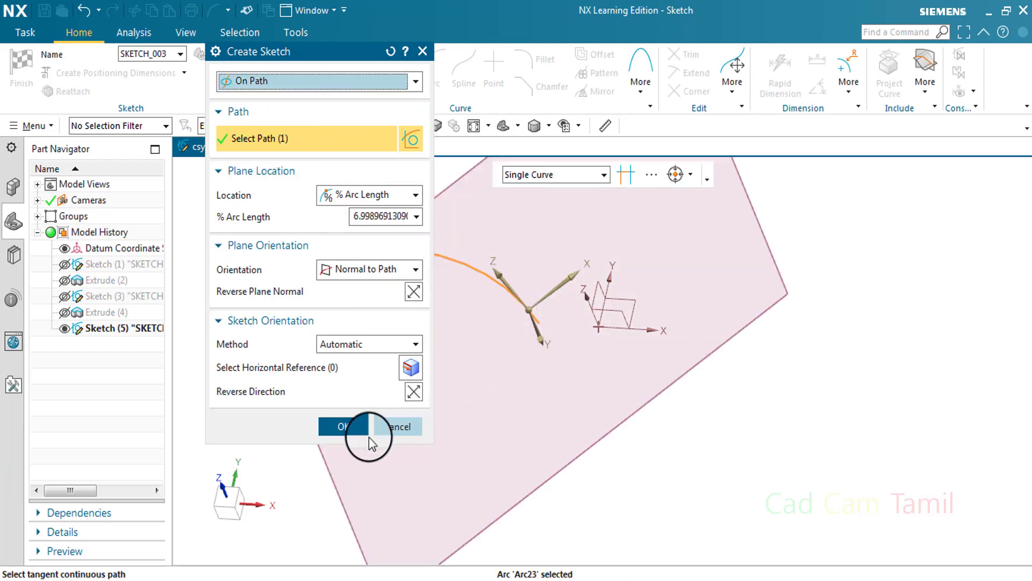
pyautogui.scroll(-2, 500, 409)
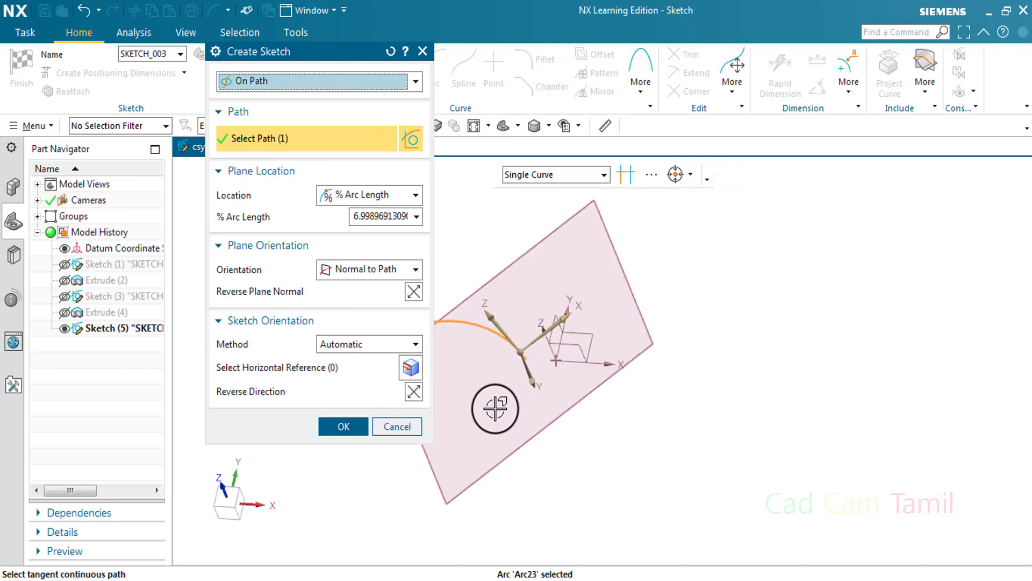
pyautogui.scroll(-2, 495, 408)
pyautogui.click(343, 427)
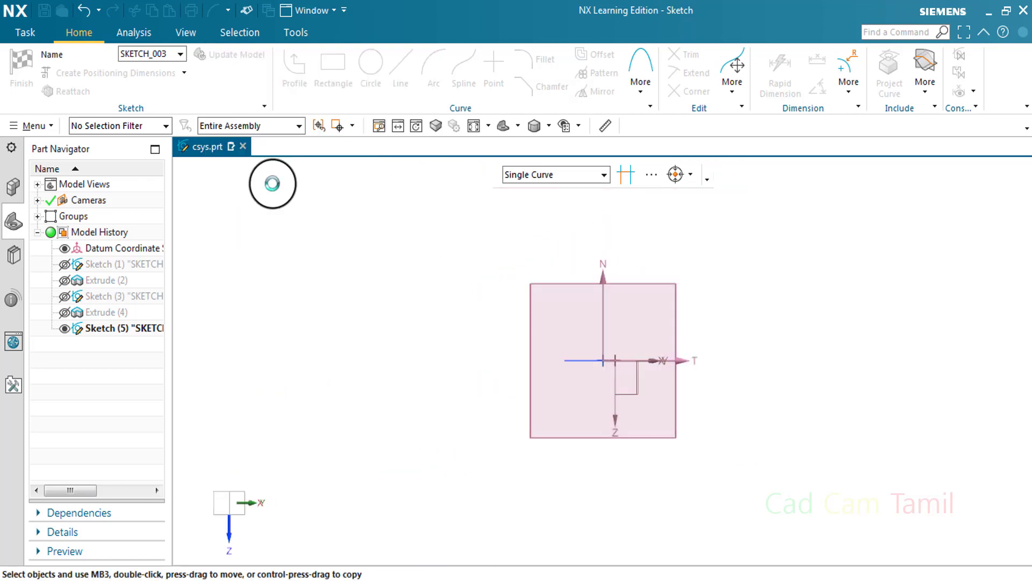
# Step: Draw a circle left of the sketch plane
pyautogui.click(380, 70)
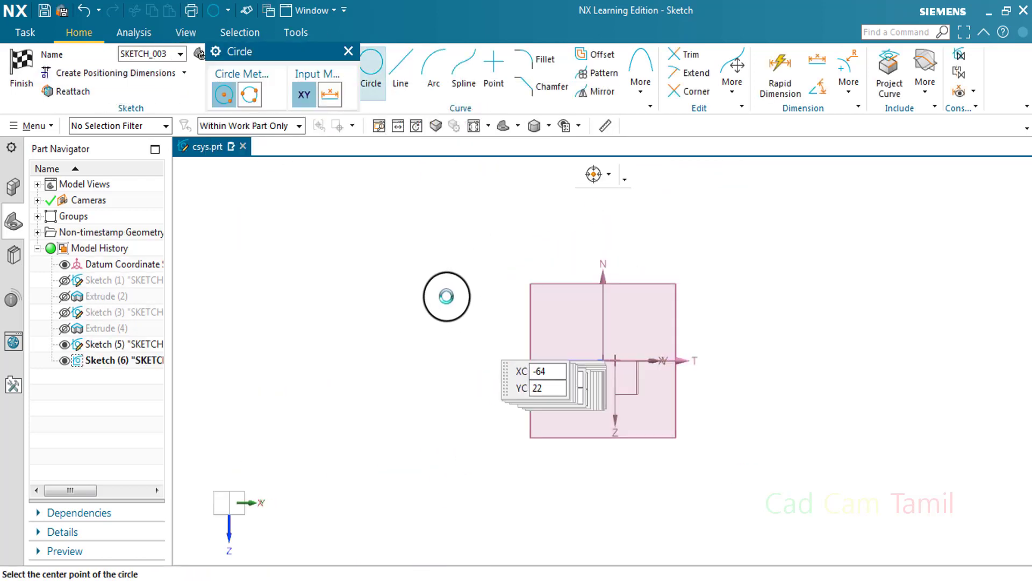
pyautogui.click(446, 289)
pyautogui.click(432, 346)
pyautogui.click(349, 51)
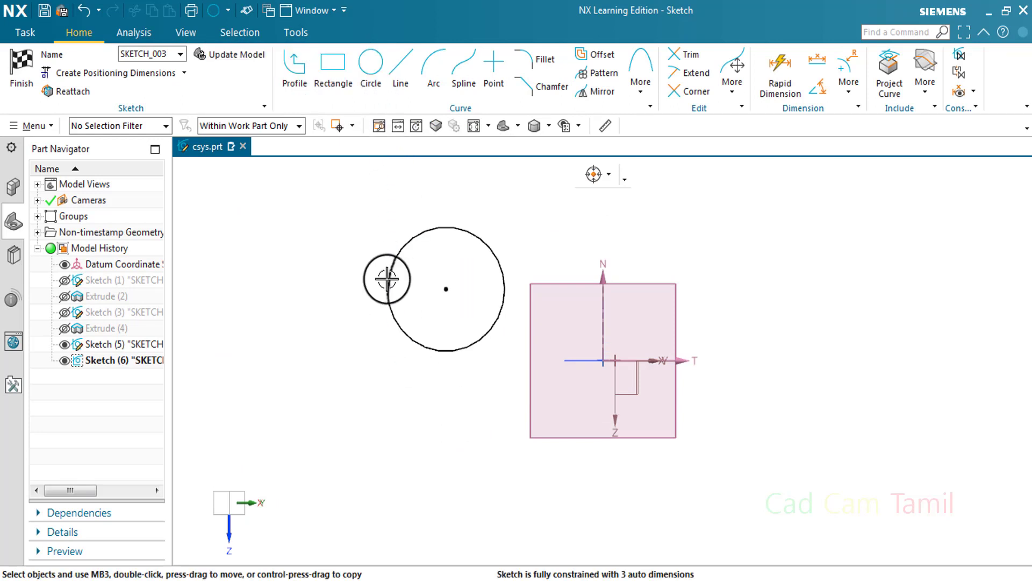
# Step: Draw a centre-method rectangle left of the circle and finish the sketch
pyautogui.click(333, 65)
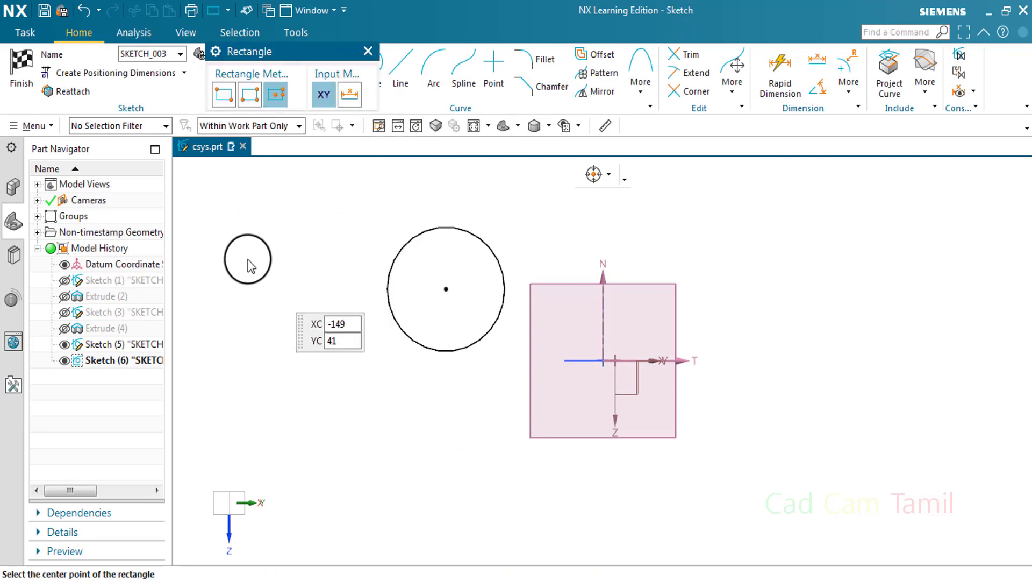
pyautogui.click(279, 309)
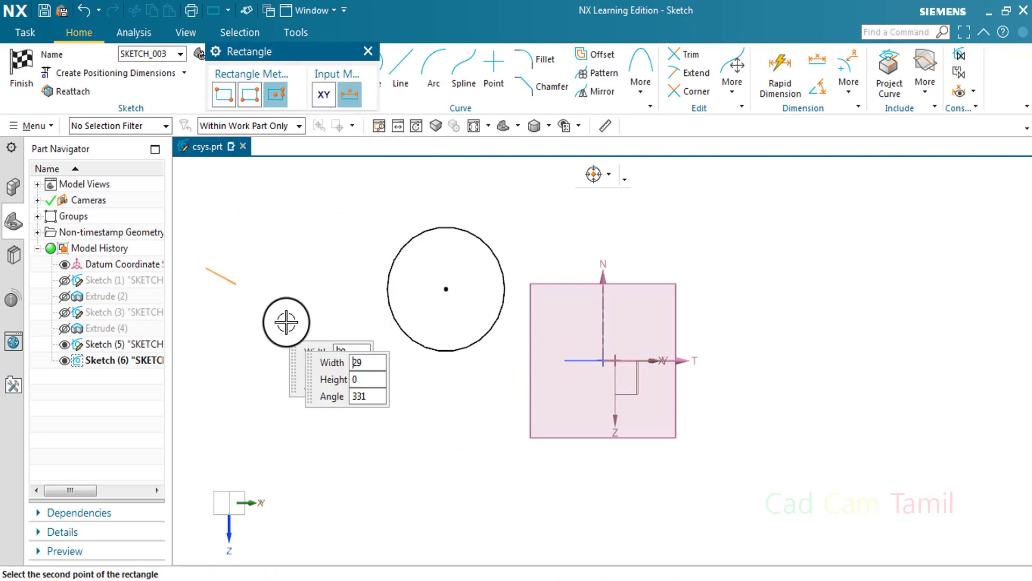
pyautogui.click(337, 279)
pyautogui.click(338, 342)
pyautogui.press('Escape')
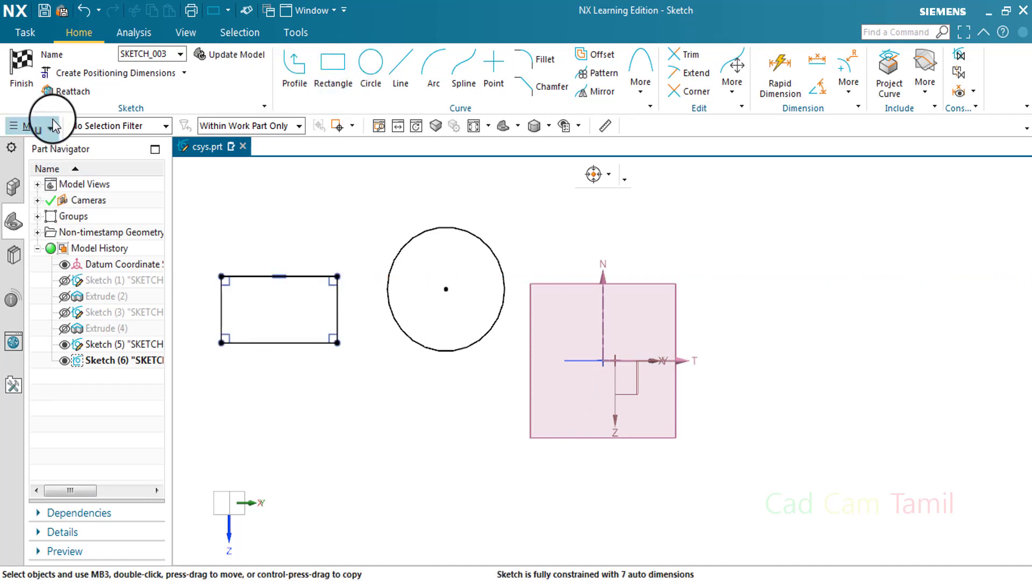
pyautogui.click(24, 66)
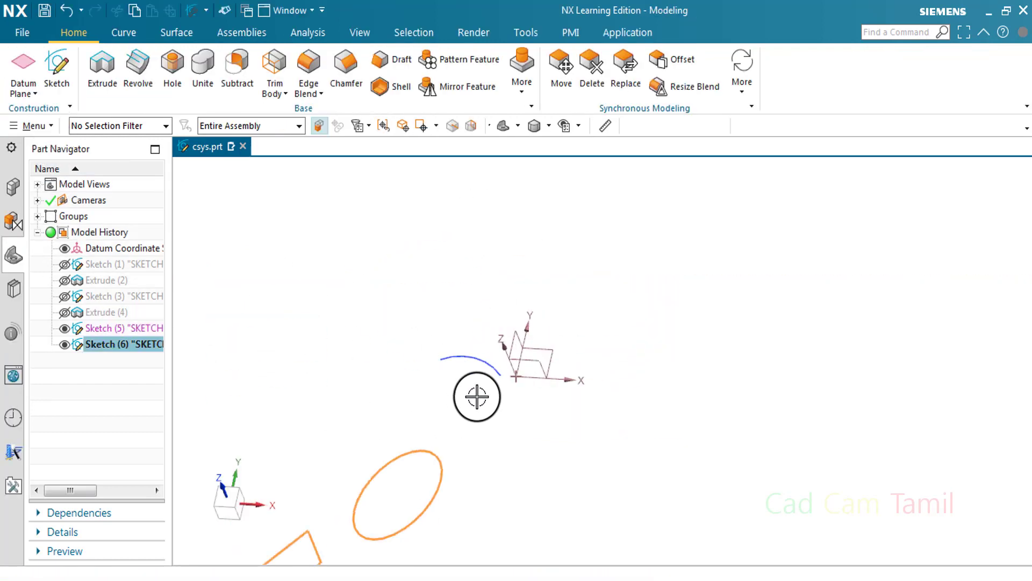
# Step: Open the circle-and-rectangle Sketch (6) for editing and orbit to an oblique view
pyautogui.press('Escape')
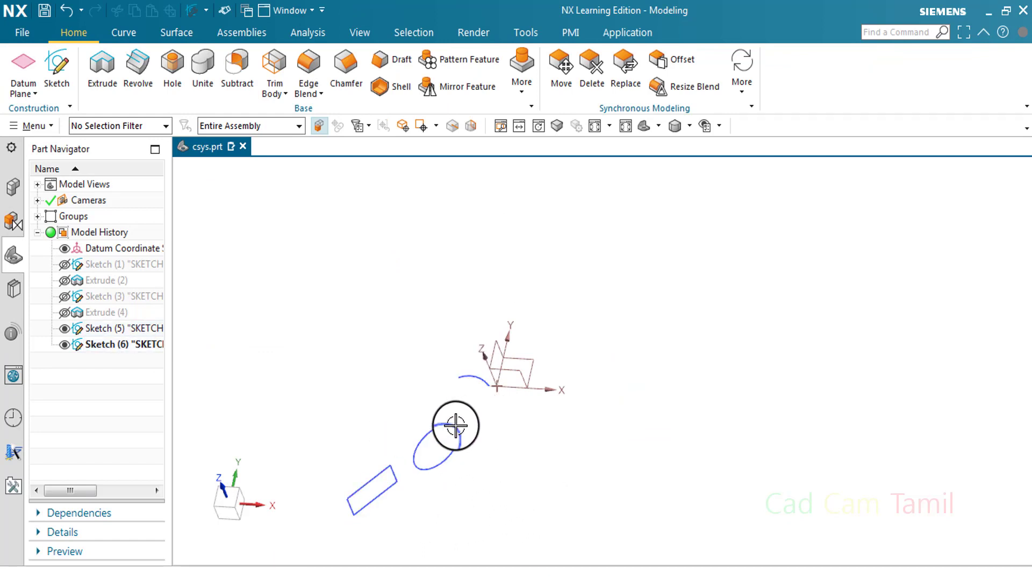
pyautogui.click(444, 424)
pyautogui.doubleClick(444, 425)
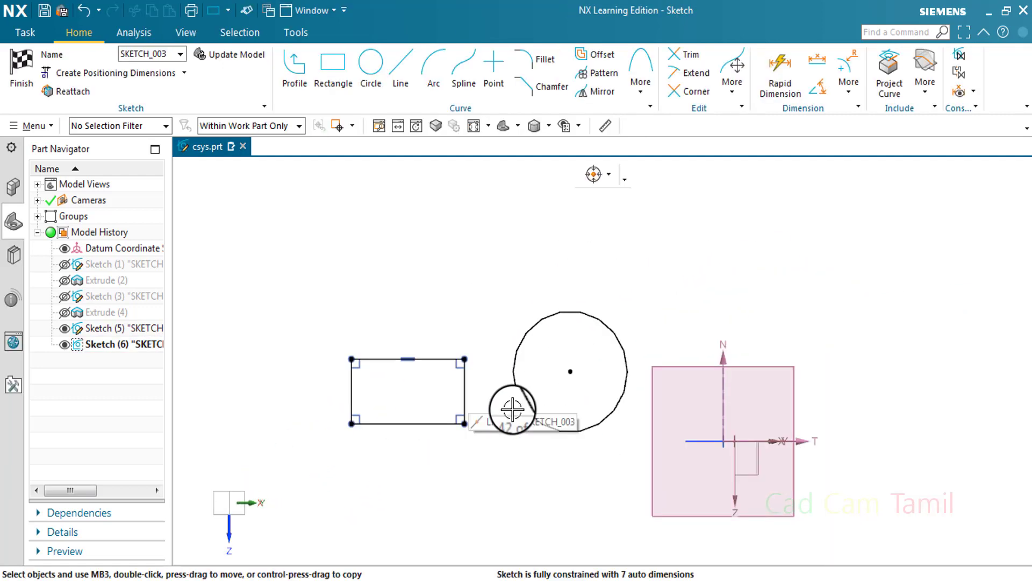
pyautogui.moveTo(615, 473)
pyautogui.mouseDown(button='middle')
pyautogui.moveTo(643, 491)
pyautogui.moveTo(635, 487)
pyautogui.mouseUp(button='middle')
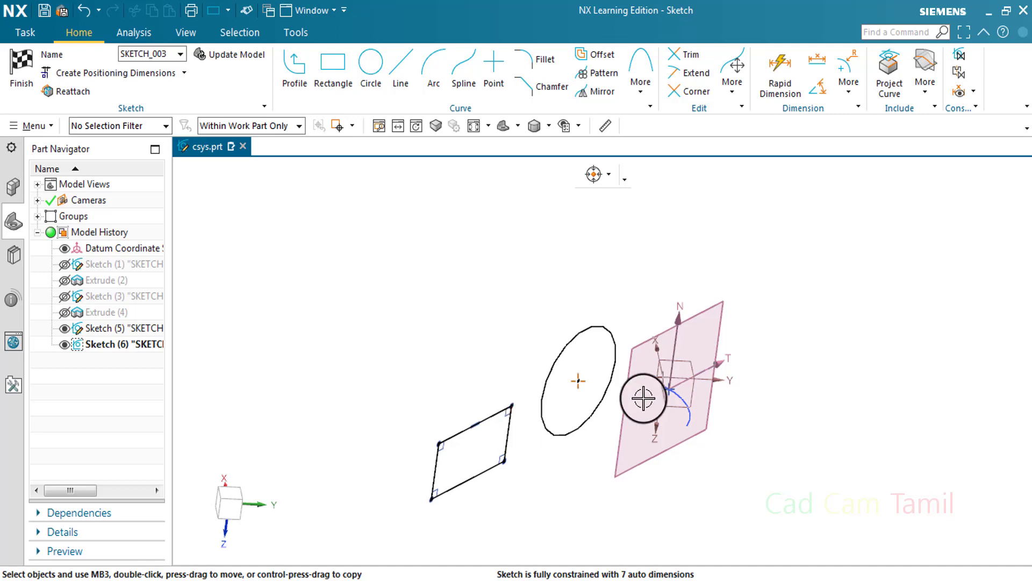
# Step: Open the datum plane's Edit Display settings and cancel without changes
pyautogui.rightClick(633, 357)
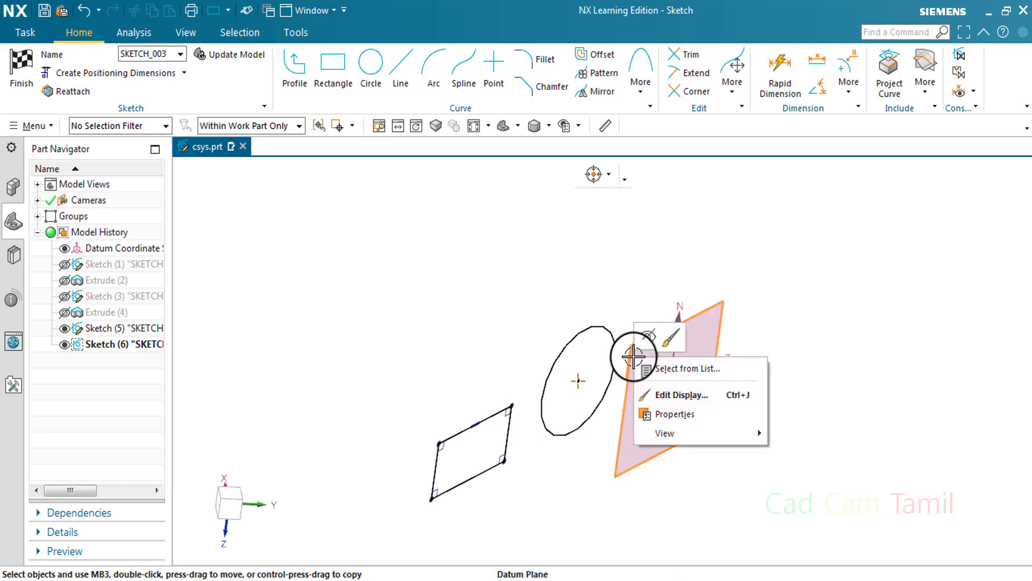
pyautogui.click(669, 404)
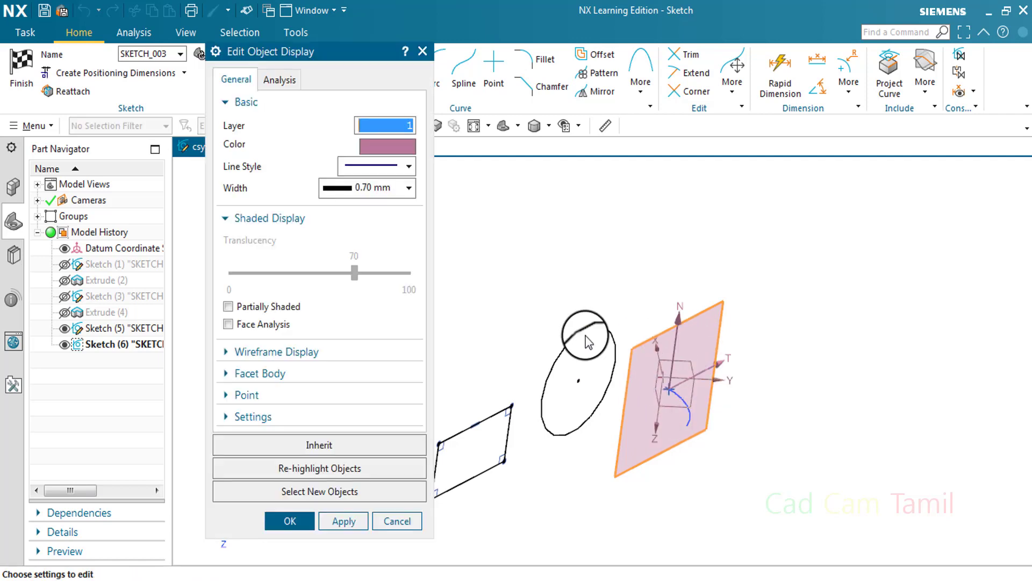
pyautogui.click(397, 522)
pyautogui.scroll(-2, 669, 401)
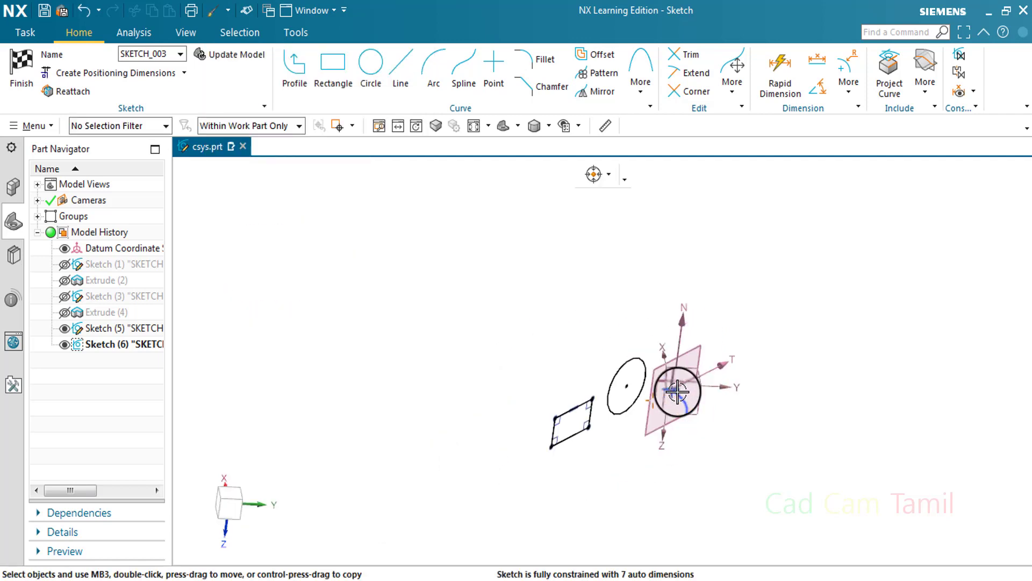
pyautogui.scroll(-1, 677, 391)
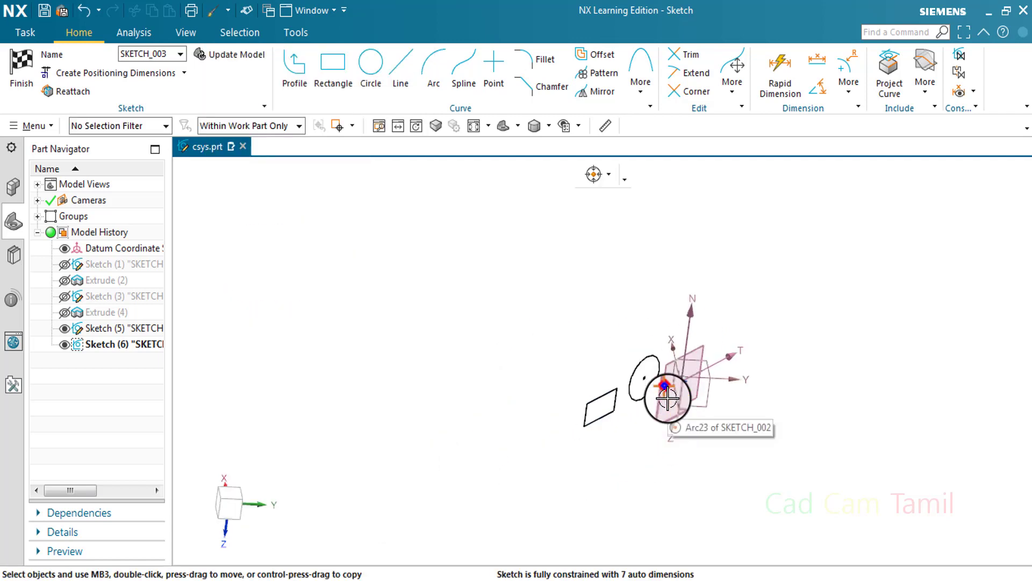
pyautogui.scroll(3, 670, 396)
pyautogui.scroll(2, 700, 380)
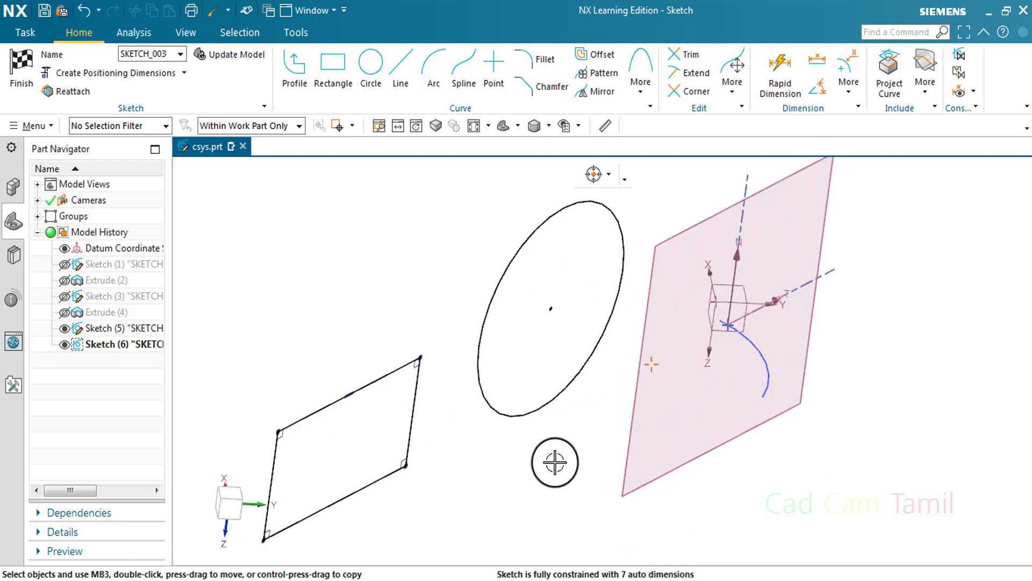
# Step: Reattach the sketch at 70% arc length along the arc and inspect the result
pyautogui.click(68, 91)
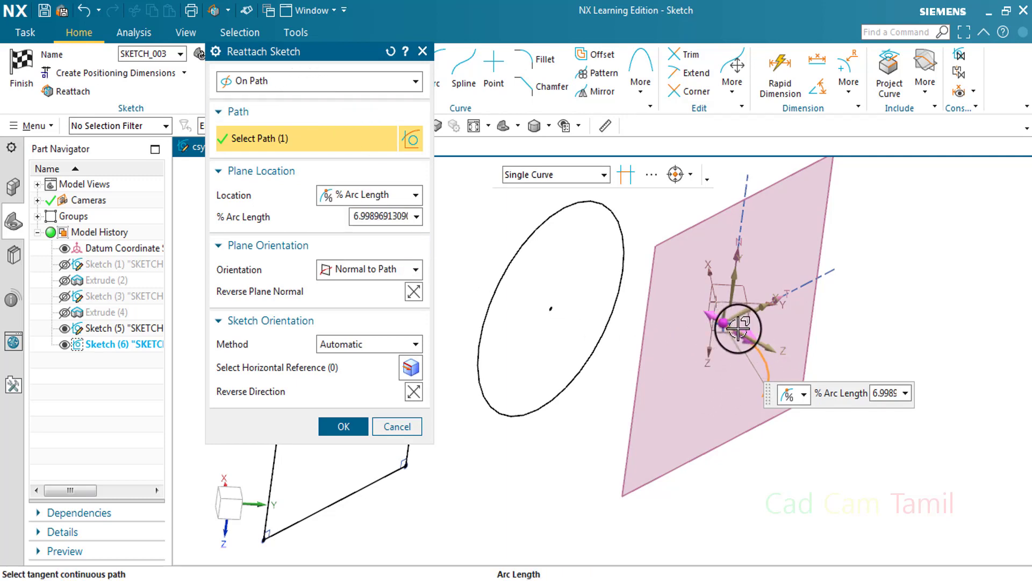
pyautogui.moveTo(762, 353)
pyautogui.mouseDown()
pyautogui.moveTo(769, 390)
pyautogui.moveTo(778, 366)
pyautogui.moveTo(778, 376)
pyautogui.mouseUp()
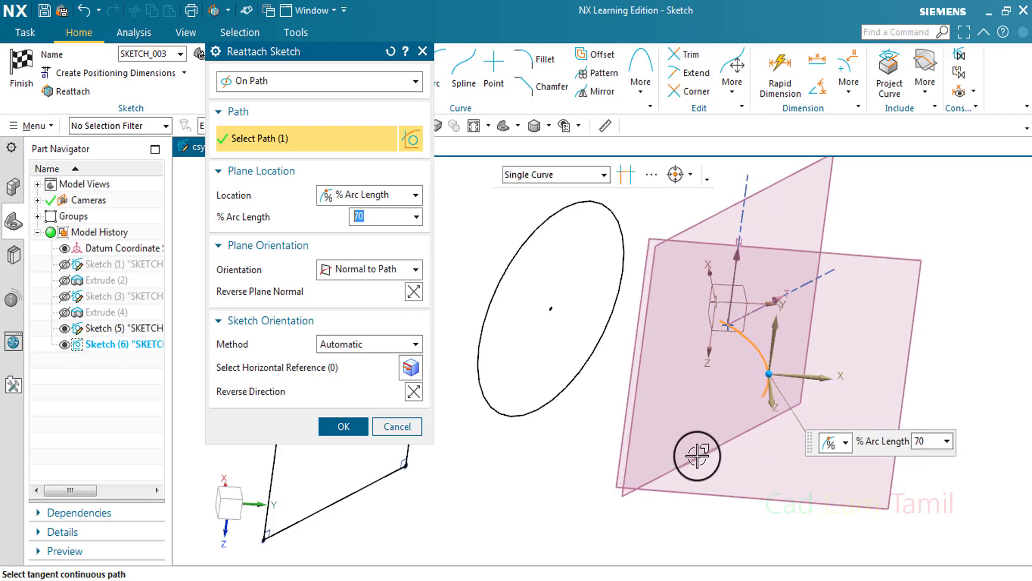
pyautogui.click(351, 428)
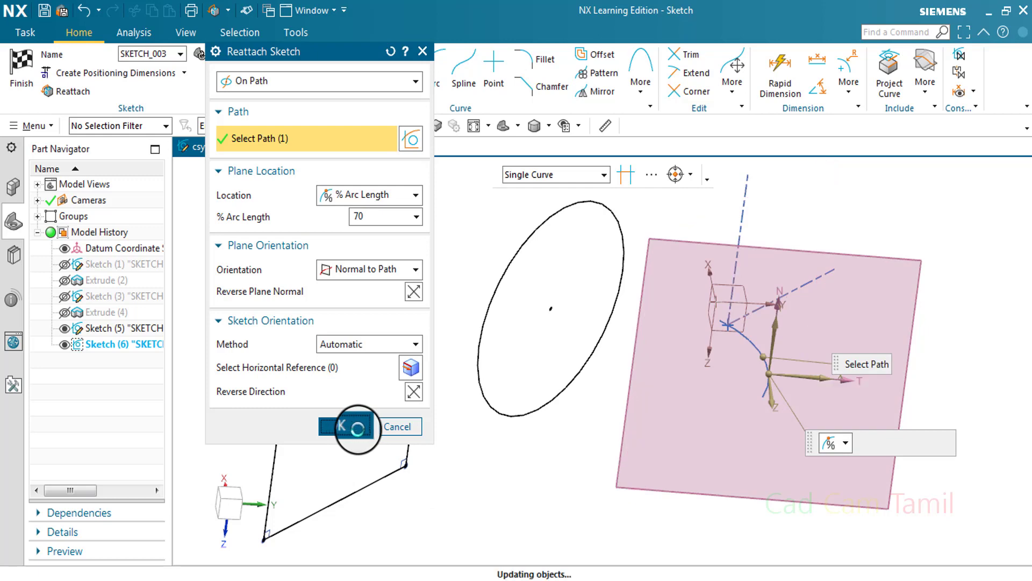
pyautogui.scroll(2, 572, 411)
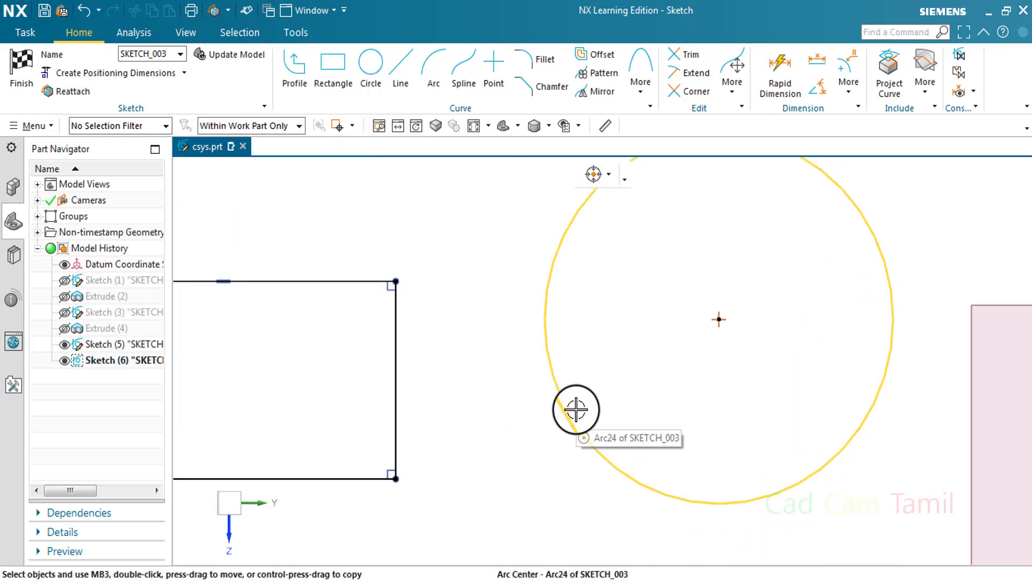
pyautogui.scroll(-3, 571, 411)
pyautogui.moveTo(672, 487)
pyautogui.mouseDown(button='middle')
pyautogui.moveTo(696, 525)
pyautogui.moveTo(657, 488)
pyautogui.mouseUp(button='middle')
pyautogui.scroll(3, 529, 324)
pyautogui.scroll(-5, 564, 356)
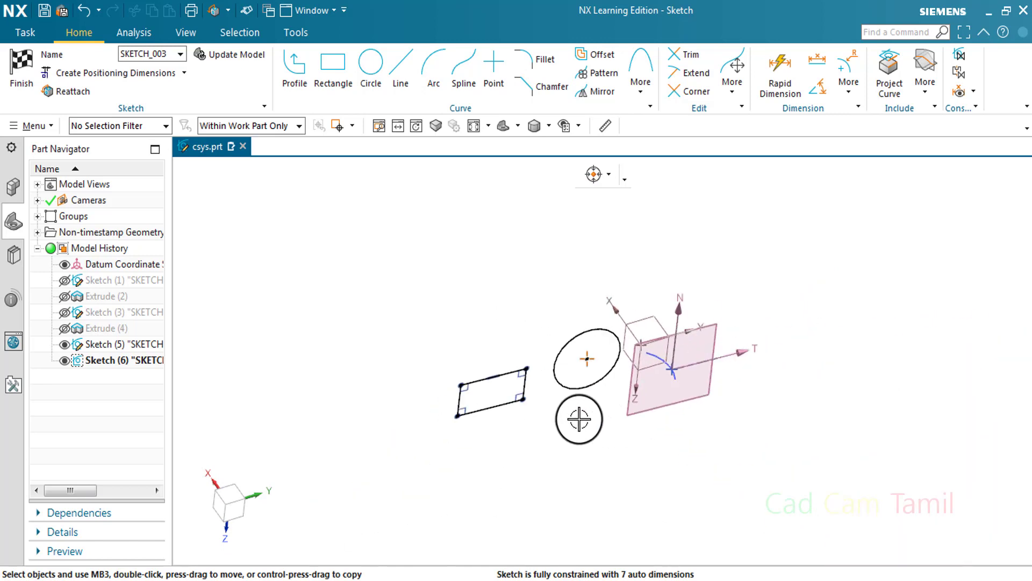
pyautogui.scroll(1, 579, 419)
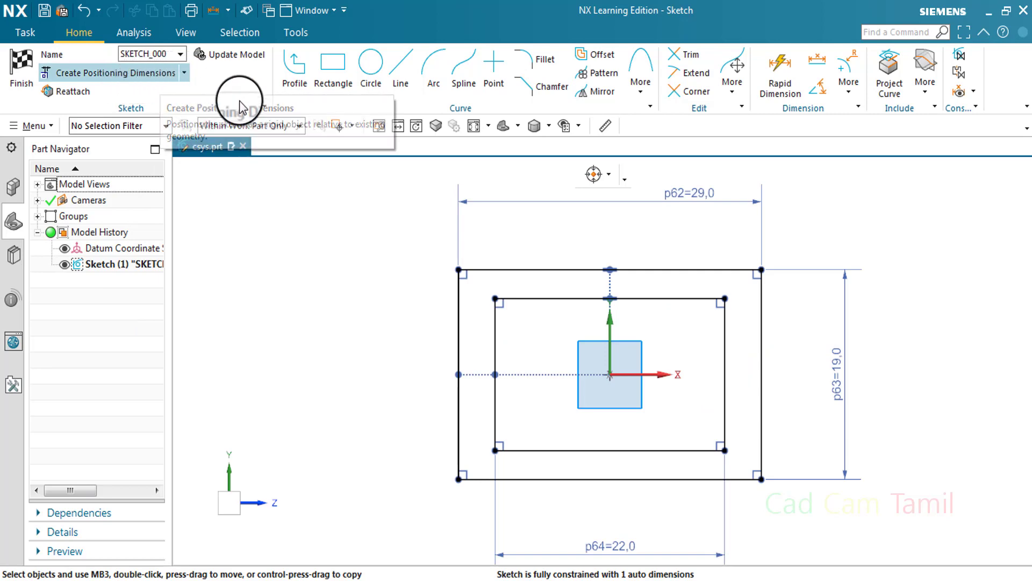
# Step: Update the model and add Delay Evaluation to the Sketch group
pyautogui.click(264, 106)
pyautogui.click(131, 139)
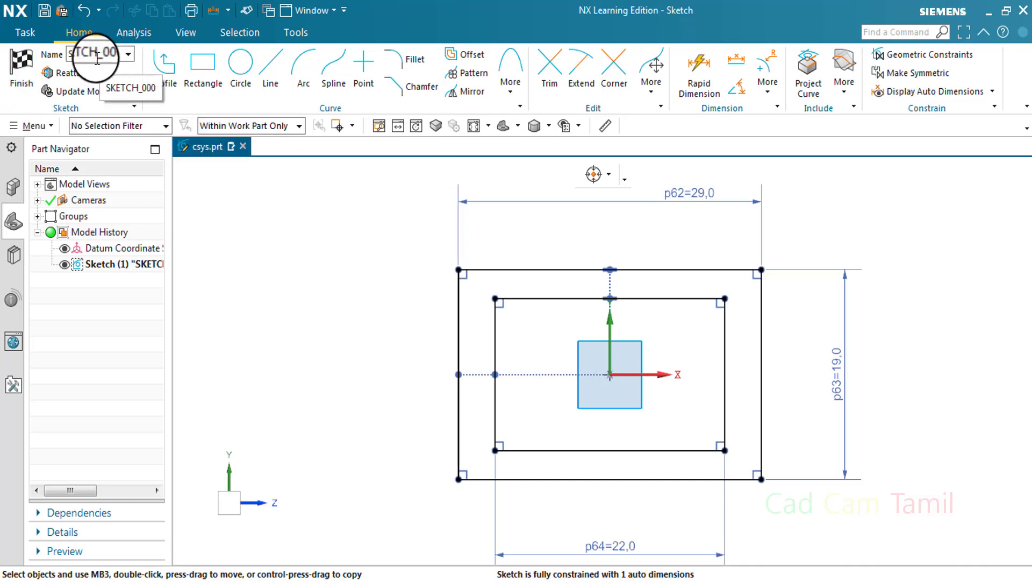
pyautogui.click(70, 93)
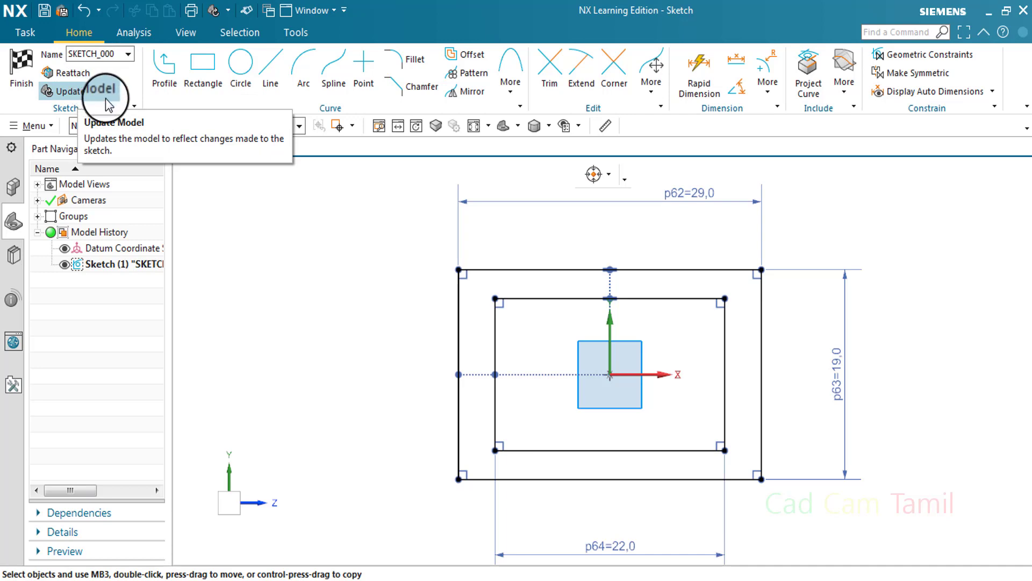
pyautogui.click(135, 108)
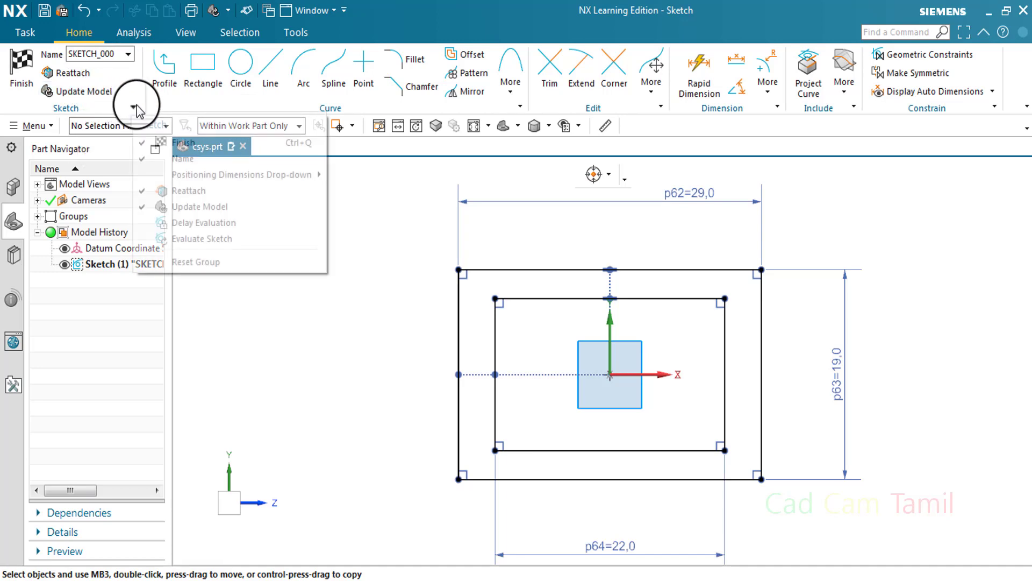
pyautogui.click(161, 222)
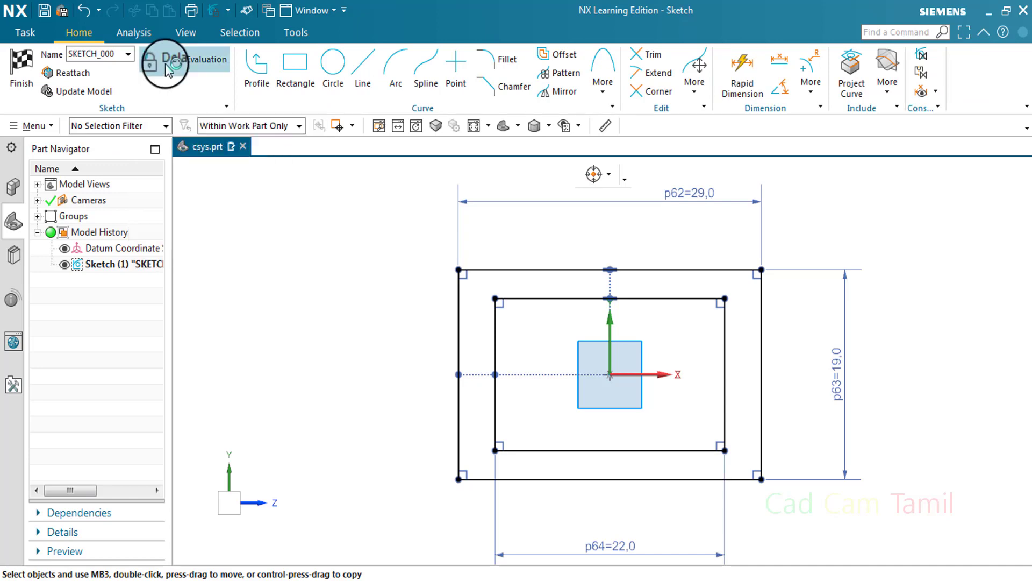
# Step: Remove Delay Evaluation from the Sketch group, keeping Update Model checked
pyautogui.click(226, 106)
pyautogui.click(240, 206)
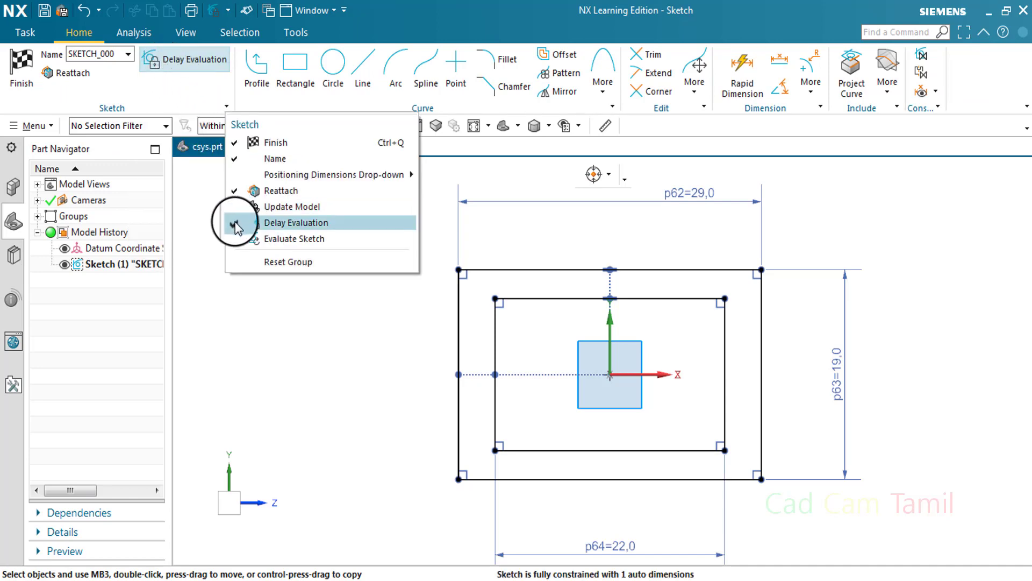
pyautogui.click(235, 222)
pyautogui.click(236, 207)
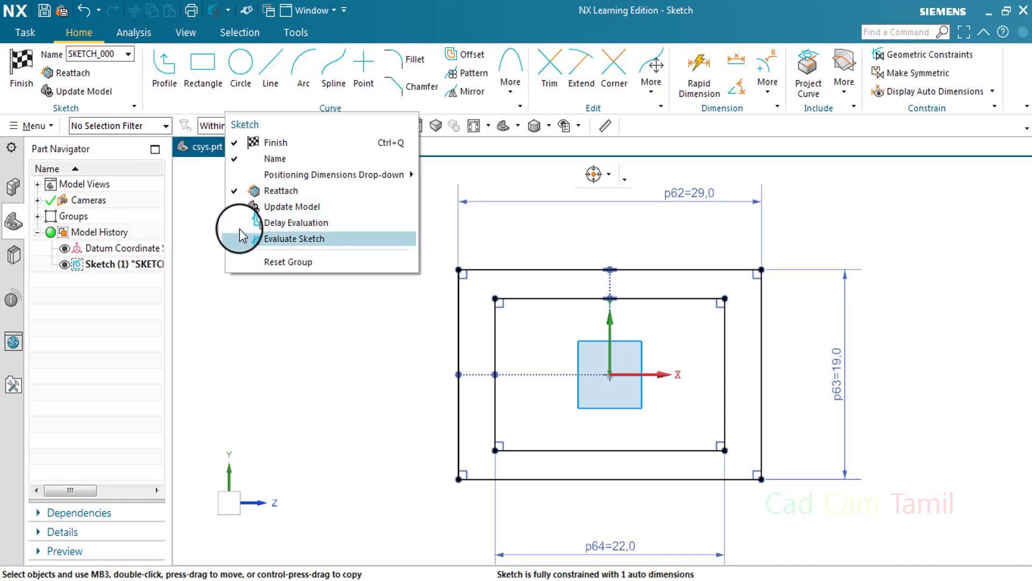
pyautogui.click(215, 270)
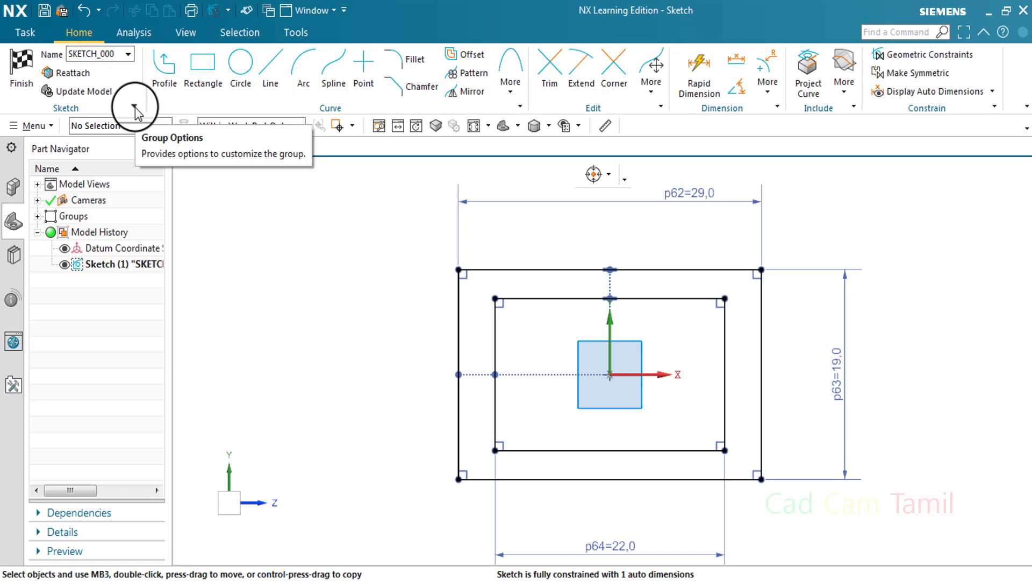
# Step: Toggle Finish off and back on in the Sketch group's customization list, keeping it included
pyautogui.click(134, 107)
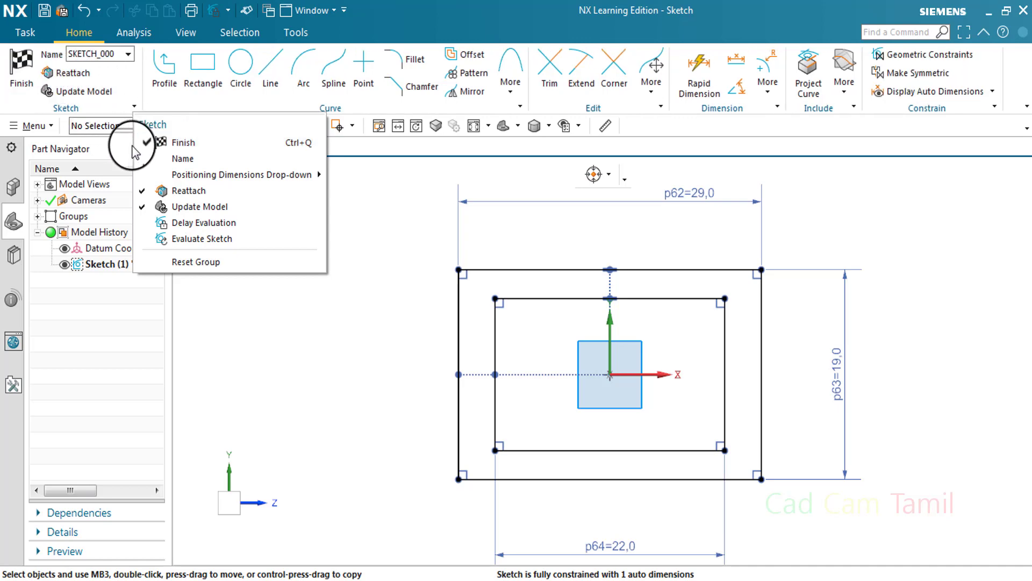
pyautogui.click(142, 143)
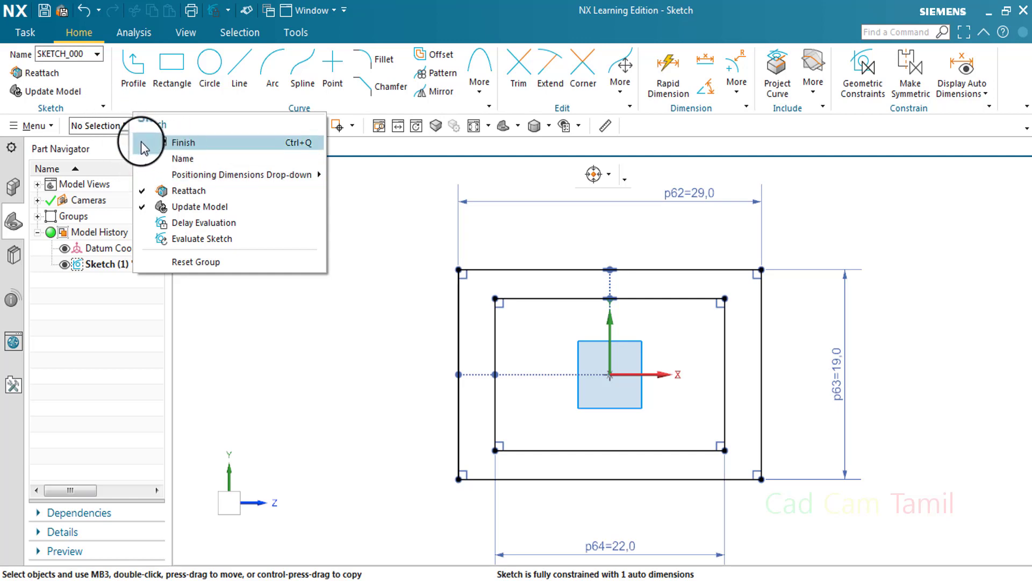
pyautogui.click(143, 144)
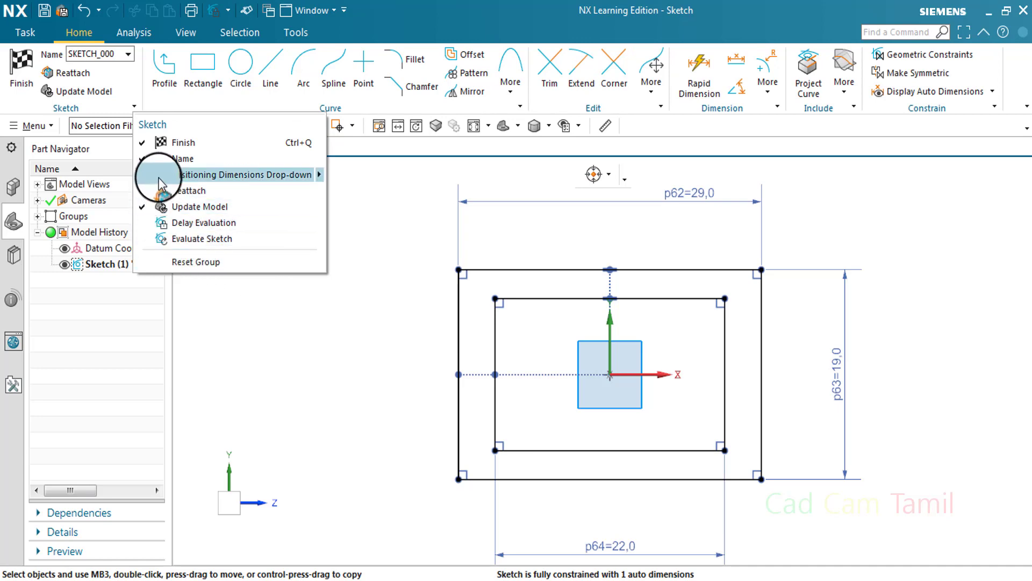
pyautogui.moveTo(240, 174)
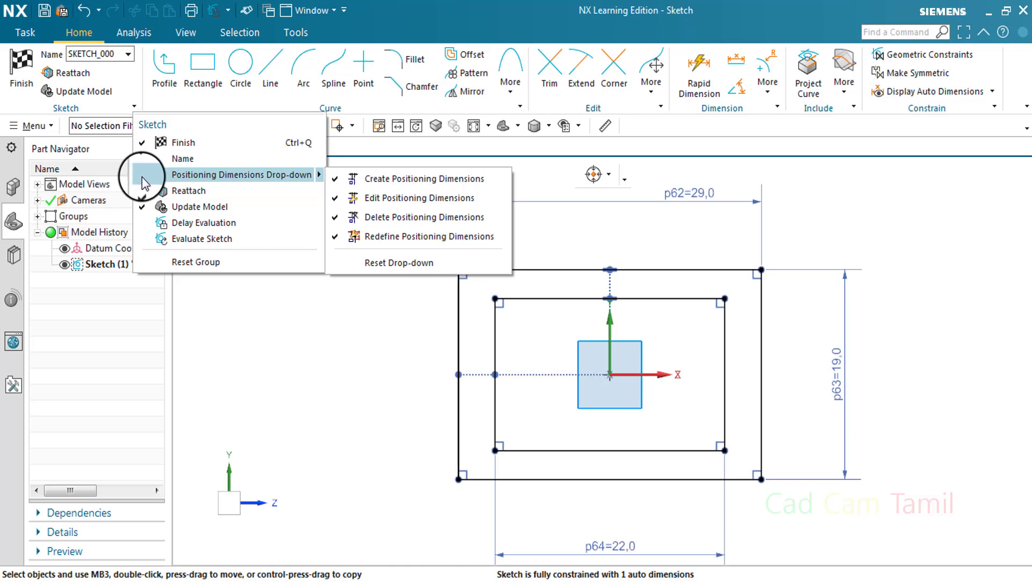
# Step: Add the Positioning Dimensions drop-down to the Sketch group and preview its commands
pyautogui.click(142, 176)
pyautogui.click(270, 350)
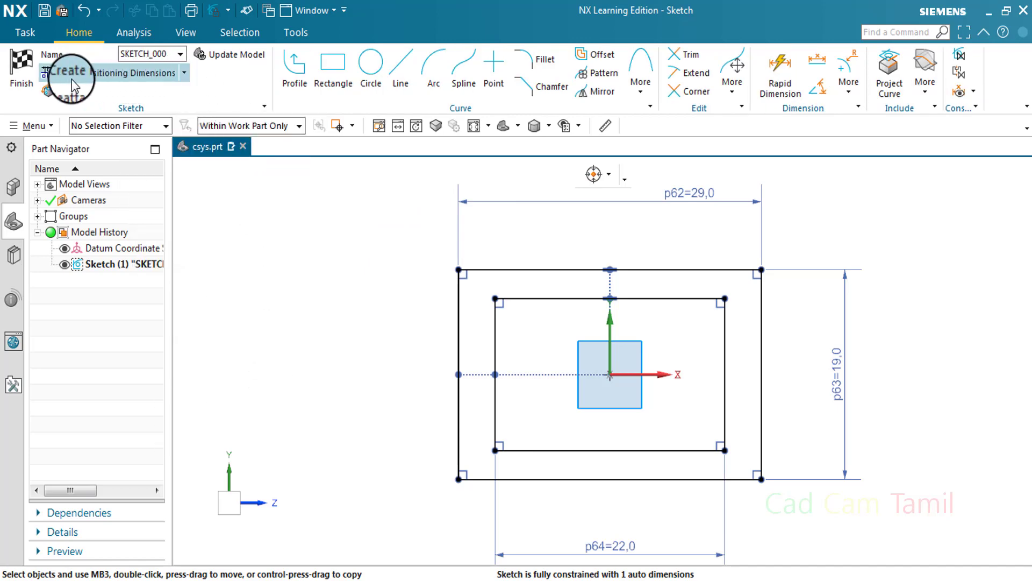
pyautogui.click(185, 76)
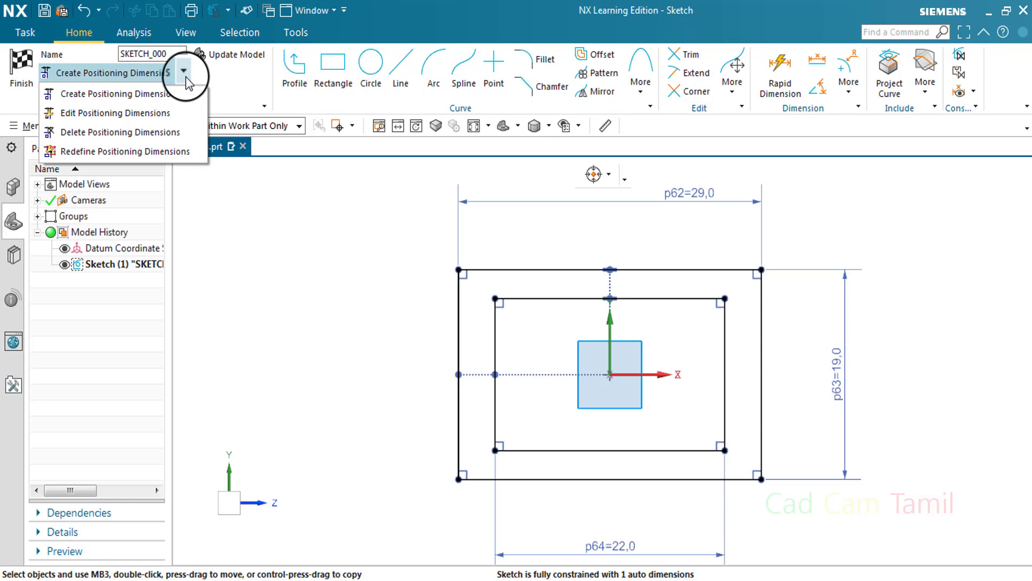
pyautogui.click(260, 188)
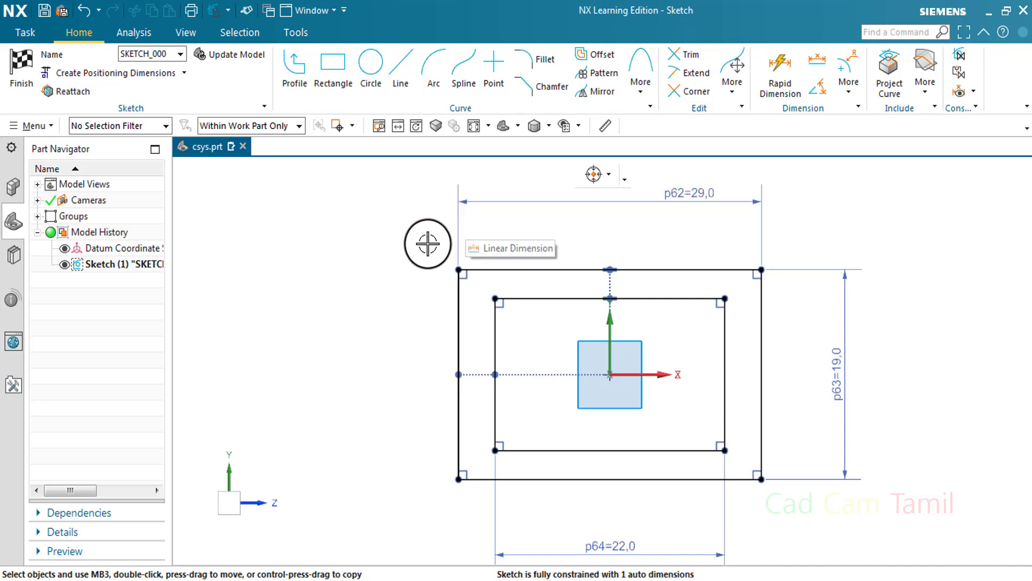
# Step: Inspect the p62 dimension's options and editor without changing it
pyautogui.rightClick(459, 237)
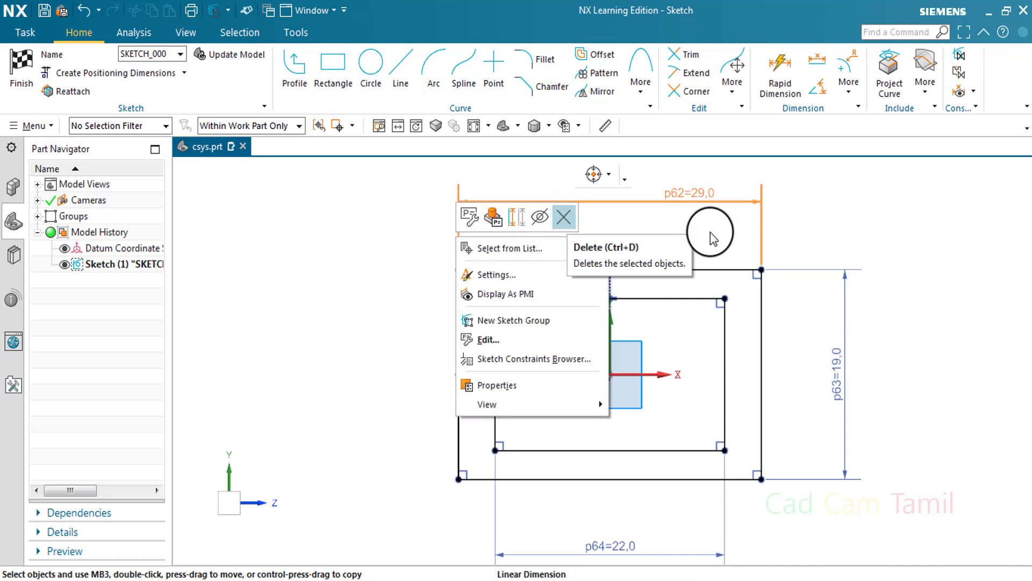
pyautogui.click(680, 215)
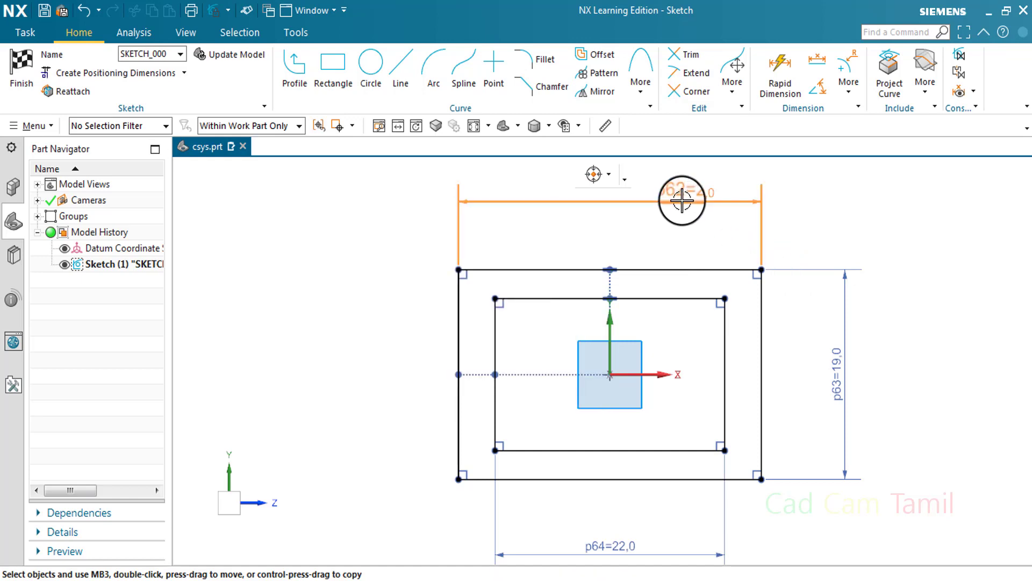
pyautogui.doubleClick(680, 206)
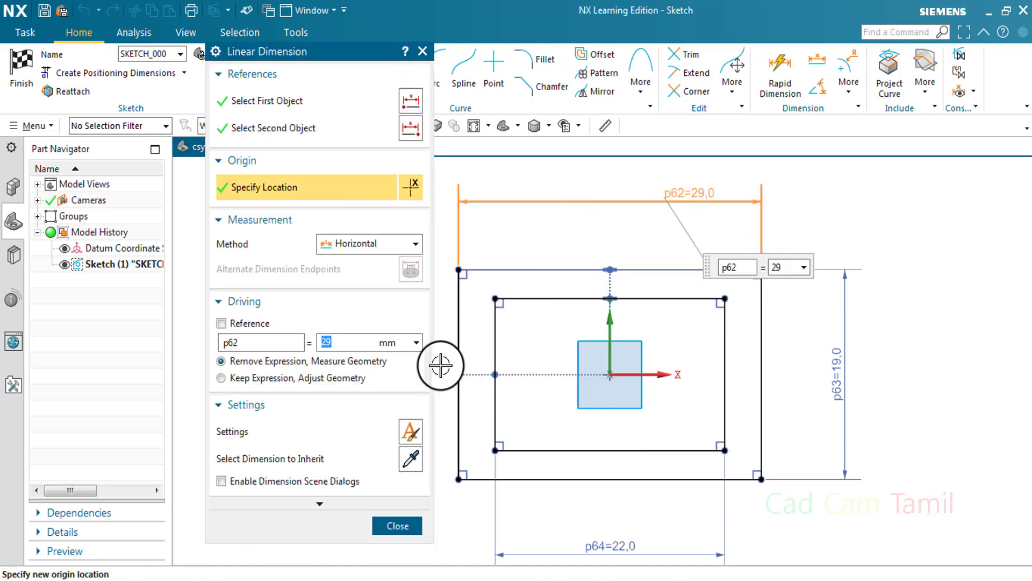
pyautogui.click(399, 533)
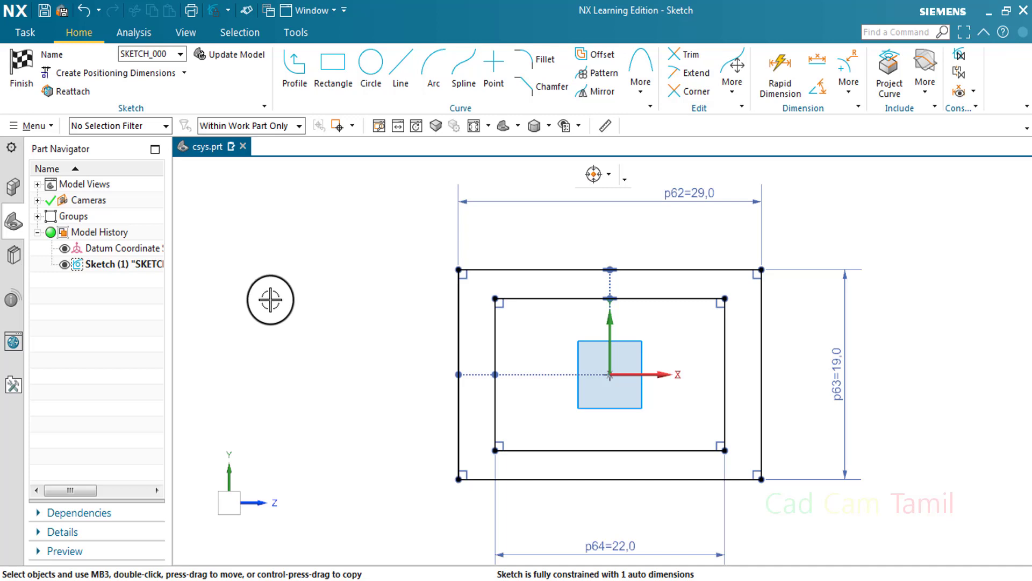
# Step: Attempt Create Positioning Dimensions twice, dismissing the unsupported pre-NX 11 sketch error each time
pyautogui.click(144, 82)
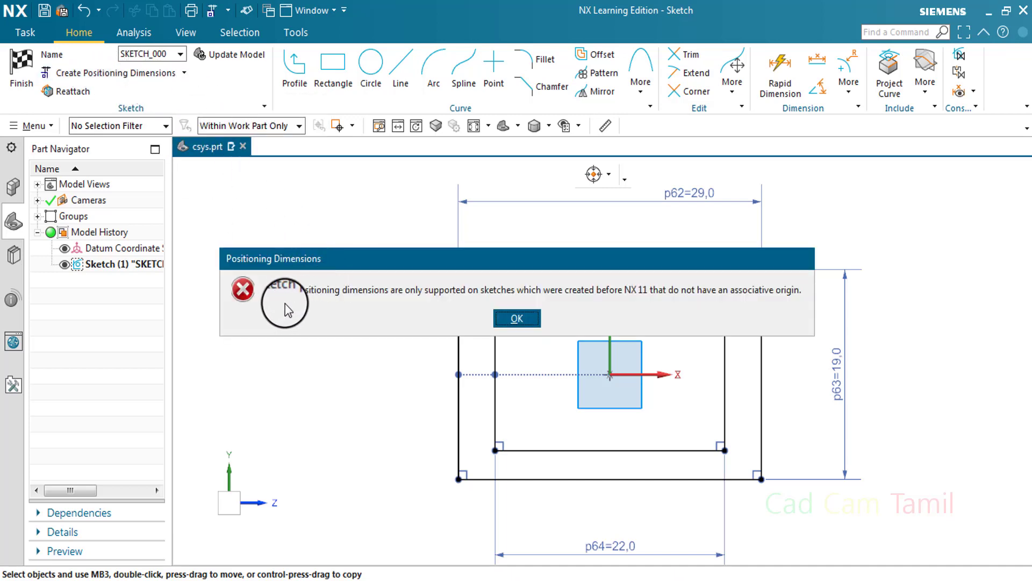
pyautogui.click(521, 319)
pyautogui.click(143, 81)
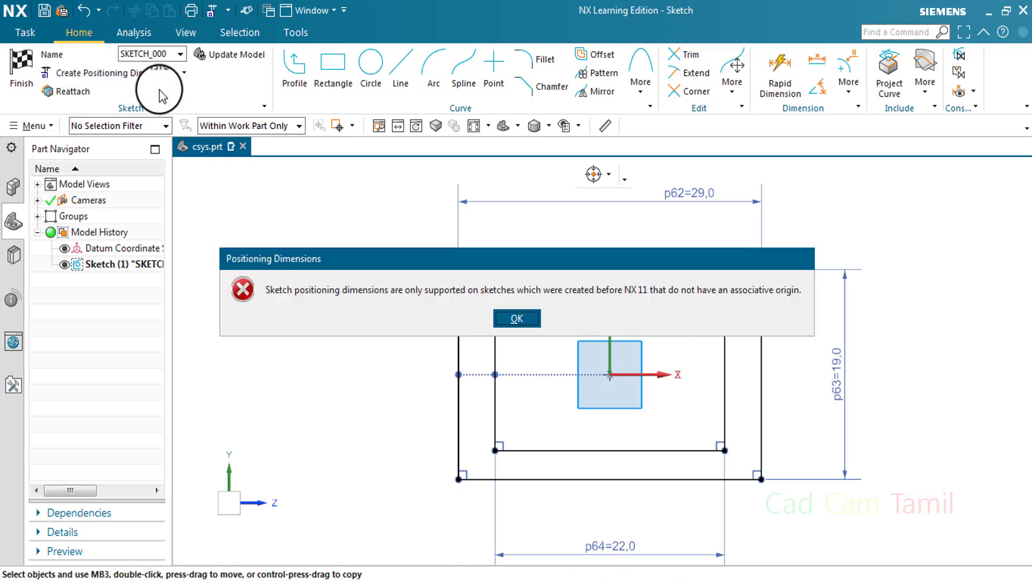
pyautogui.click(524, 321)
pyautogui.click(184, 75)
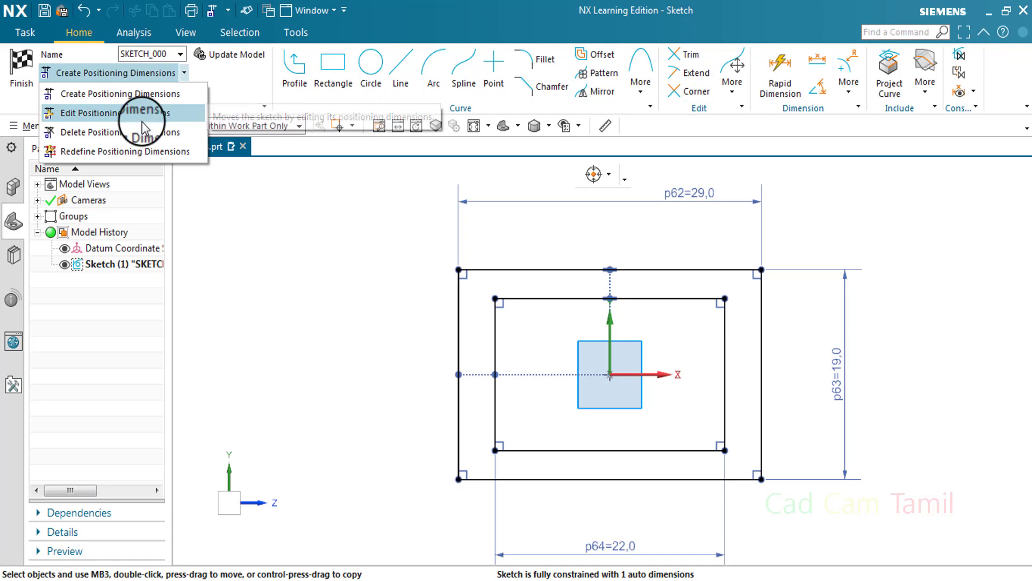
# Step: Try editing positioning dimensions on p62, closing its editor unchanged
pyautogui.click(140, 119)
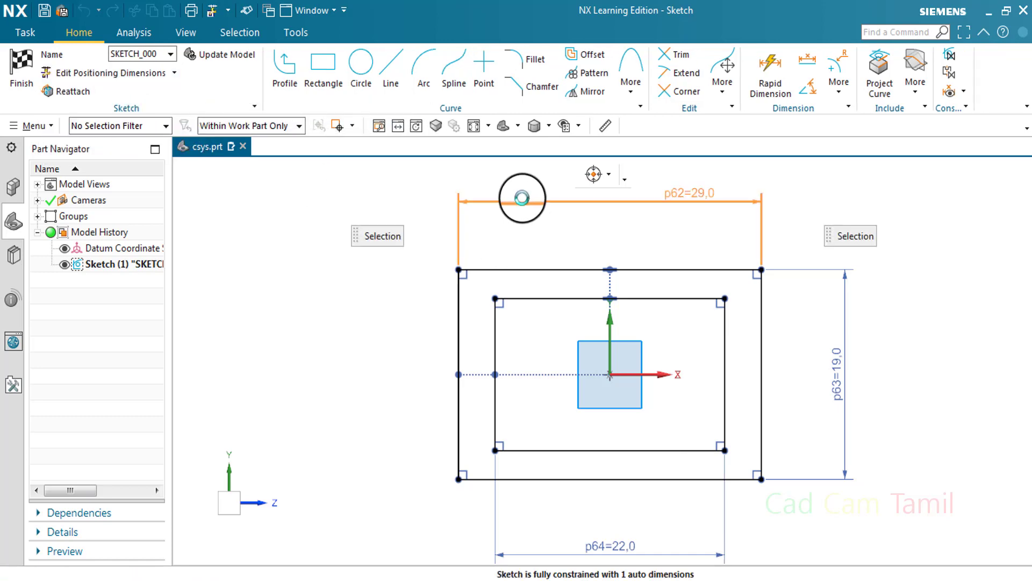
pyautogui.doubleClick(524, 197)
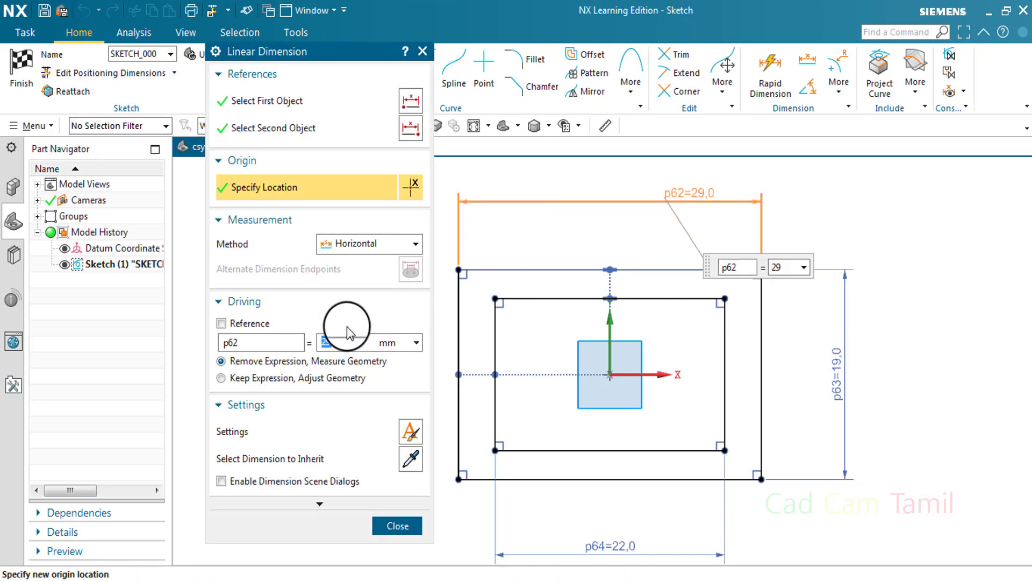
pyautogui.click(409, 525)
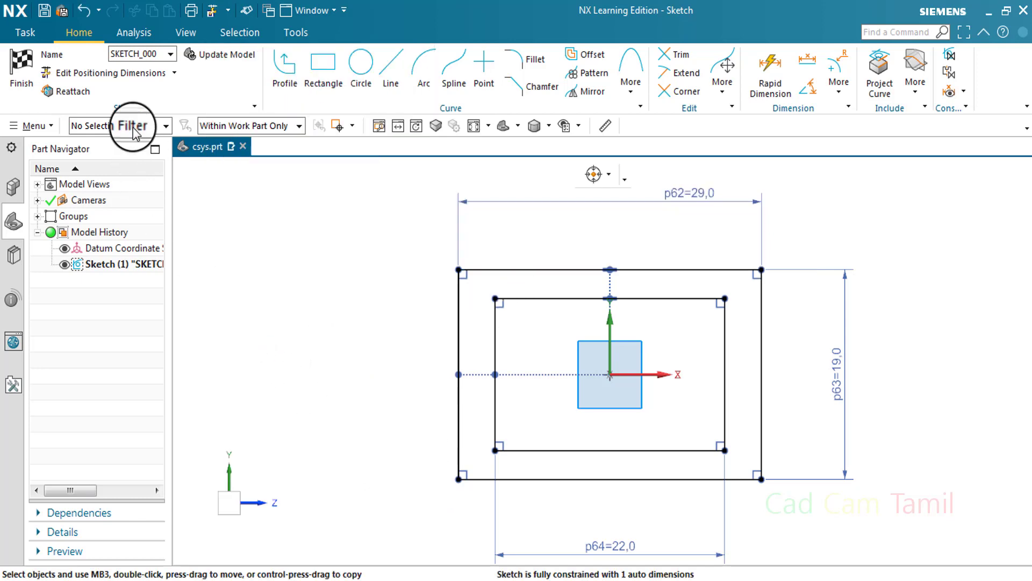
pyautogui.click(173, 71)
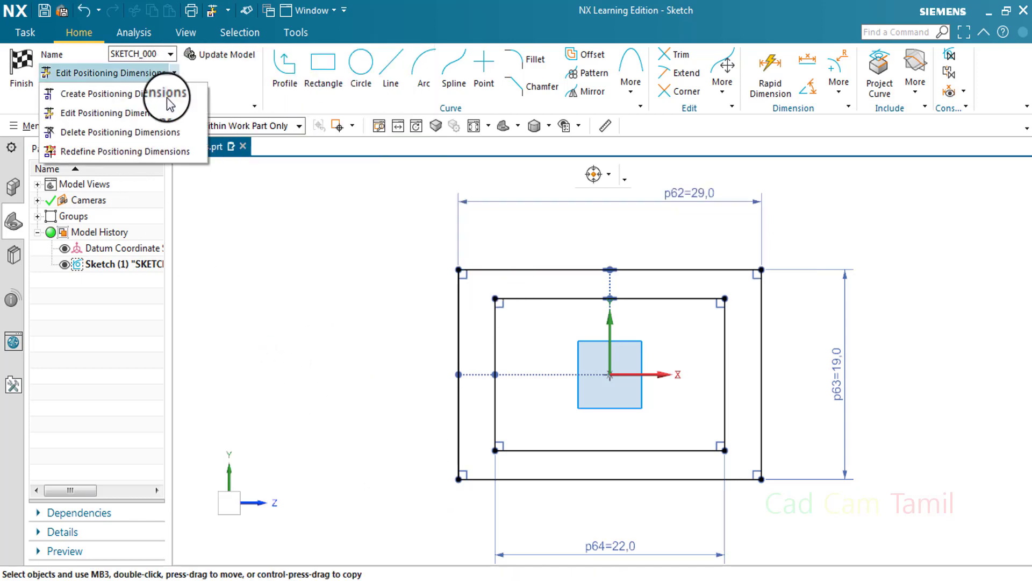
# Step: Delete the p64=22,0 positioning dimension along the sketch's bottom edge
pyautogui.click(153, 133)
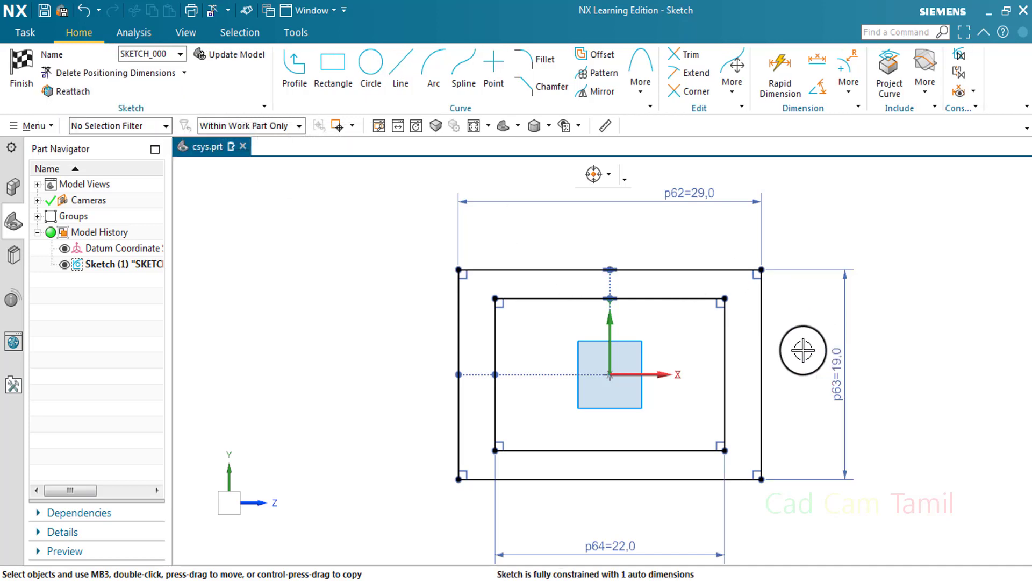
pyautogui.doubleClick(725, 511)
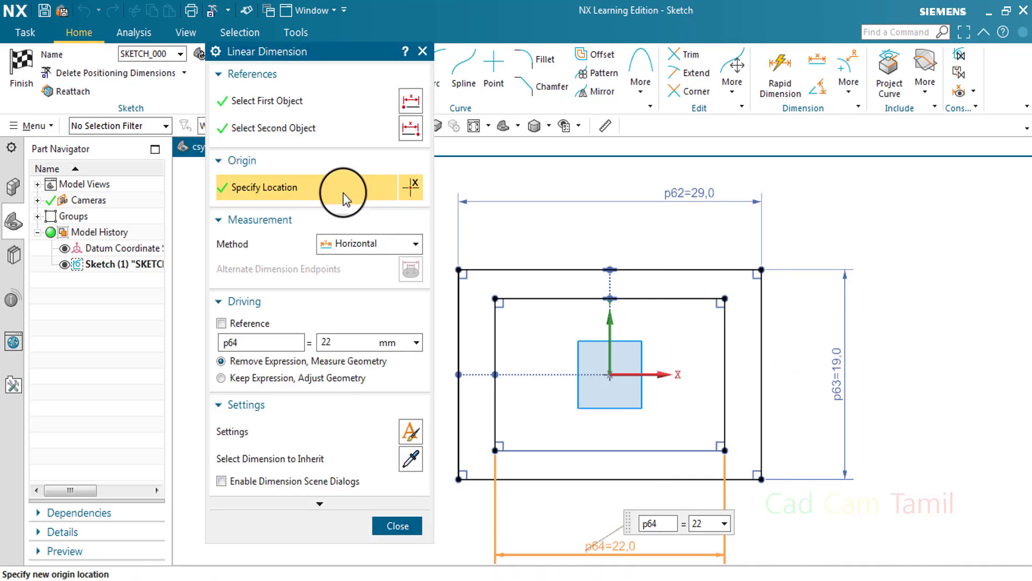
pyautogui.click(398, 526)
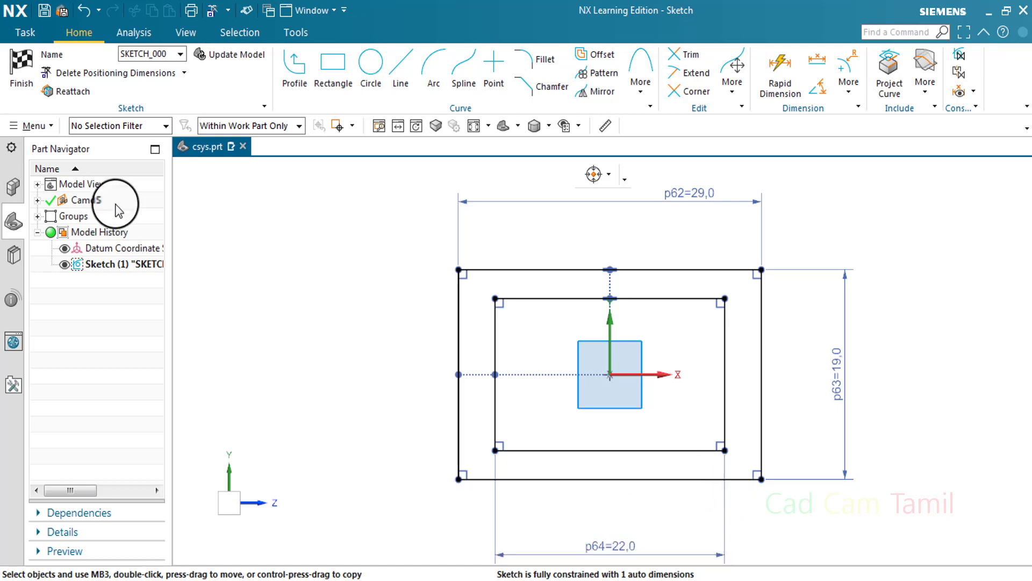
pyautogui.click(727, 498)
pyautogui.click(790, 468)
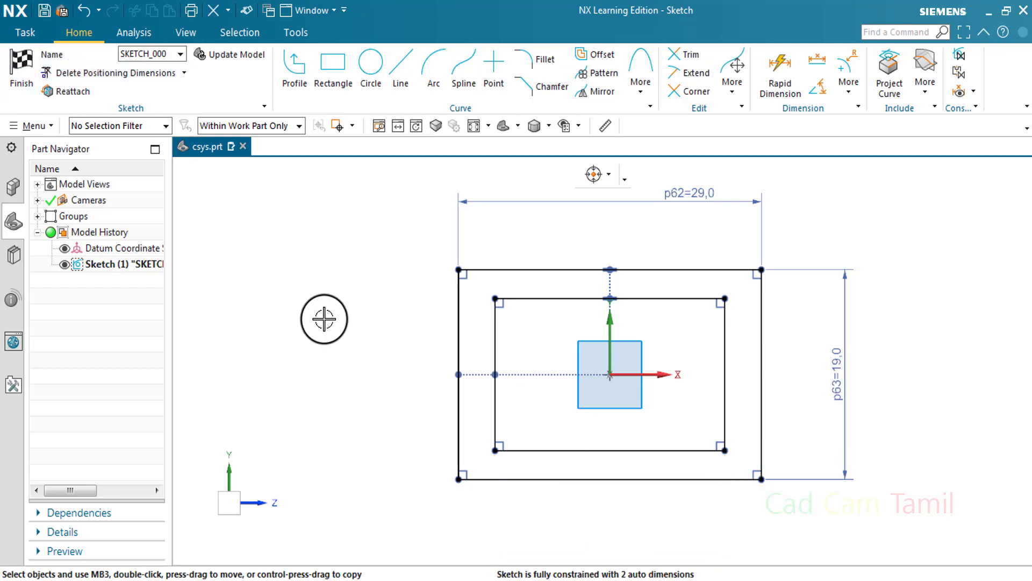
# Step: Try Redefine Positioning Dimension on p62, leaving p62=29,0 and p63=19,0 unchanged
pyautogui.click(184, 73)
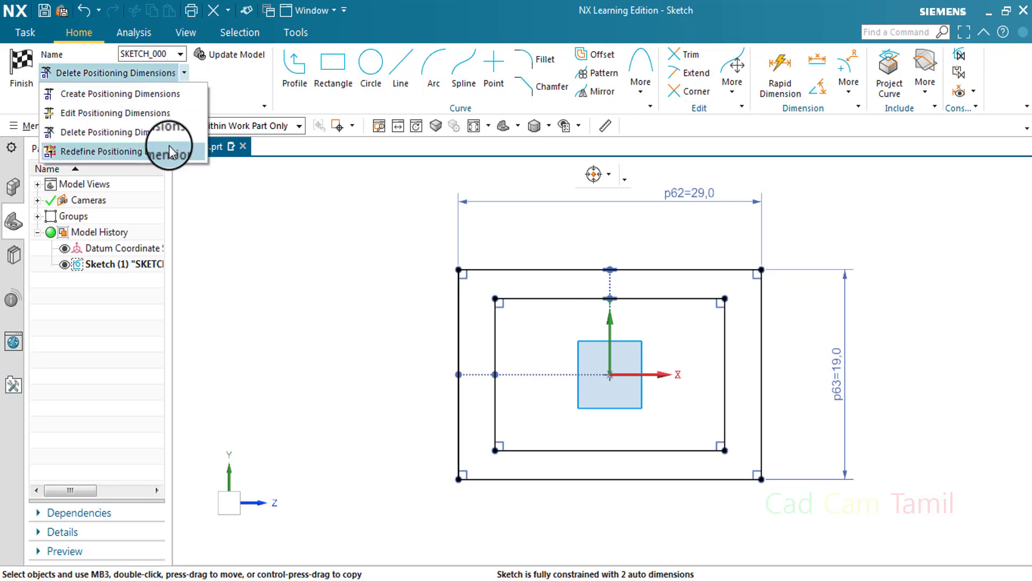
pyautogui.click(131, 153)
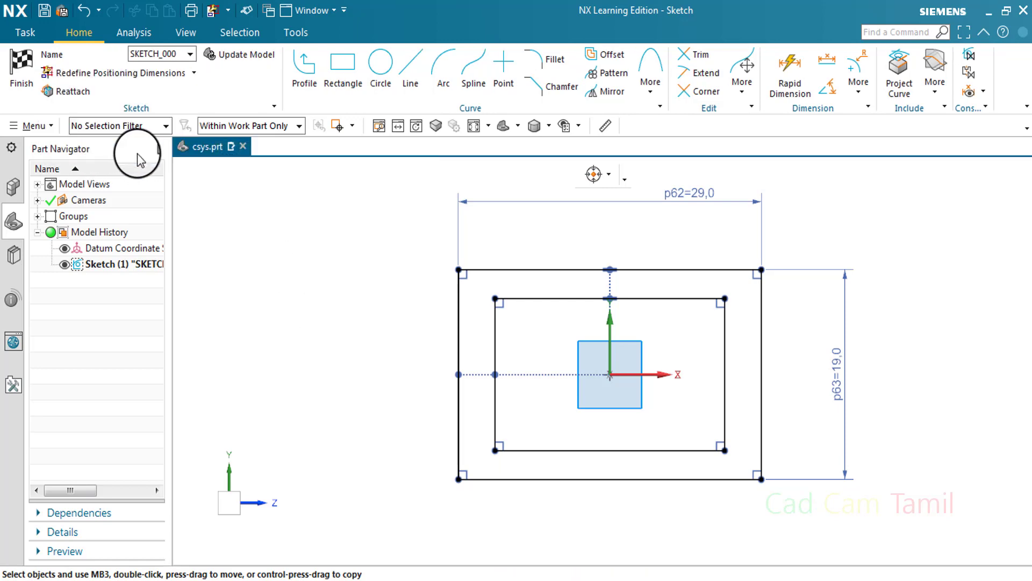
pyautogui.doubleClick(455, 225)
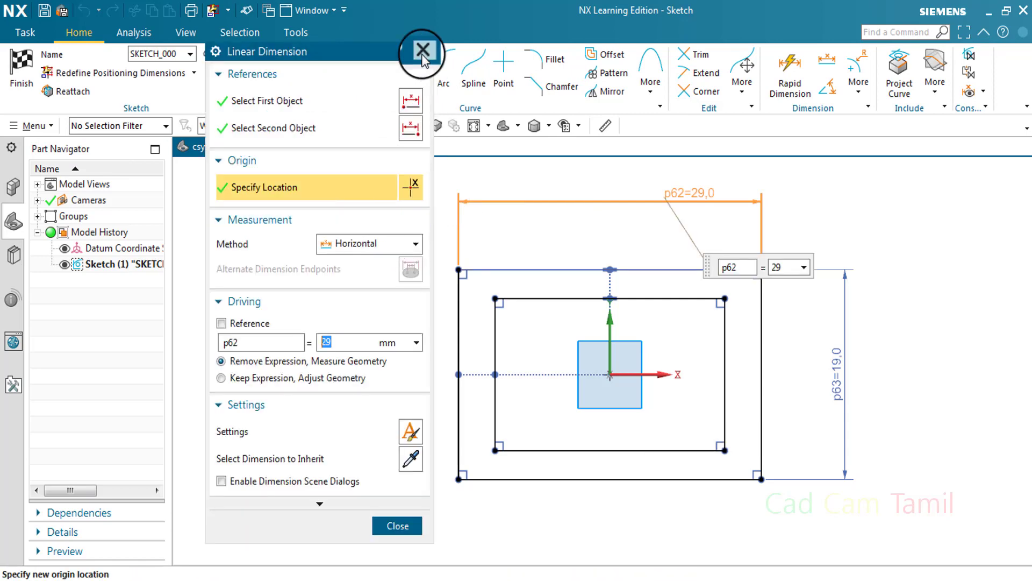
pyautogui.click(423, 51)
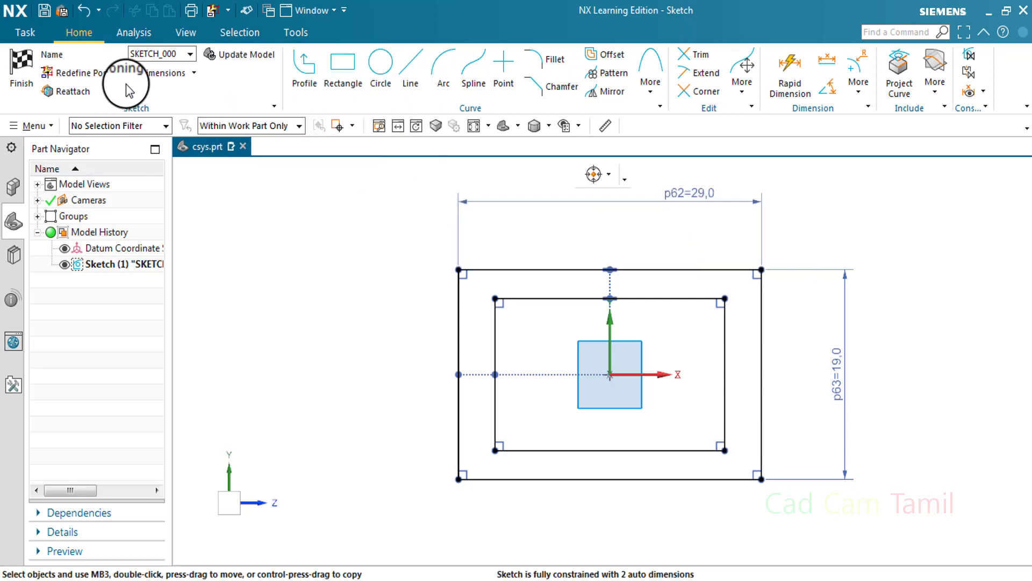
pyautogui.click(194, 75)
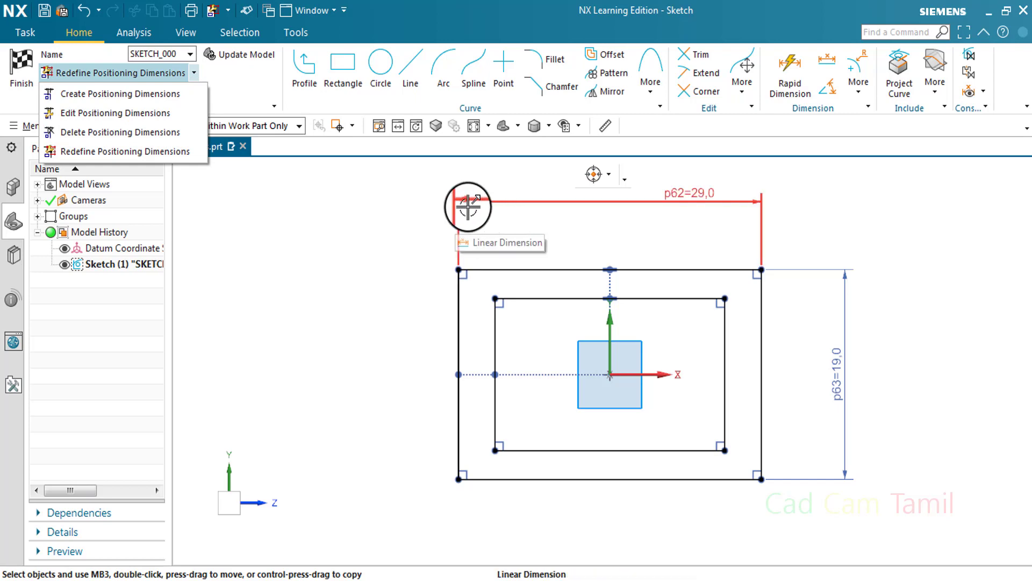
pyautogui.click(336, 235)
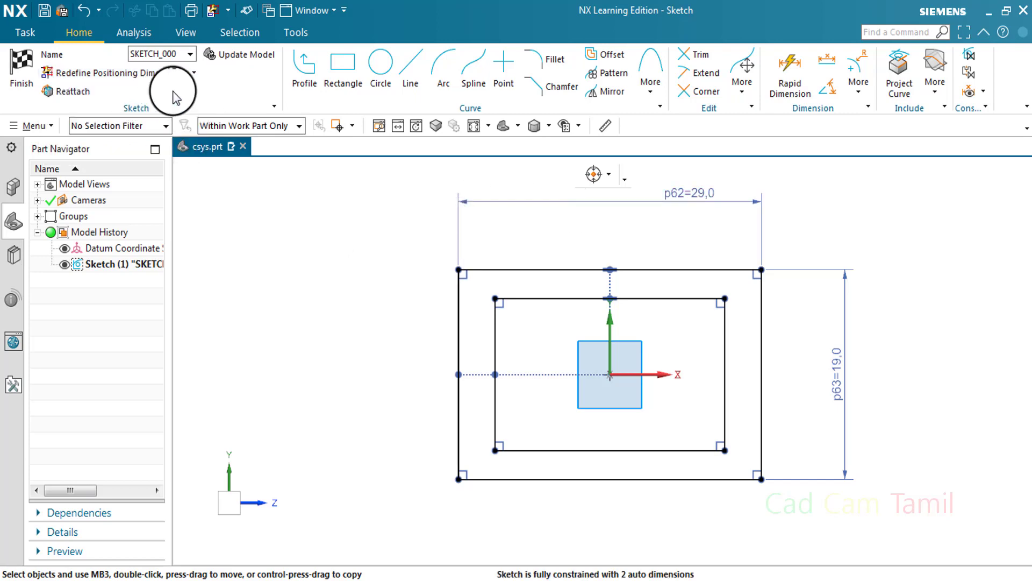